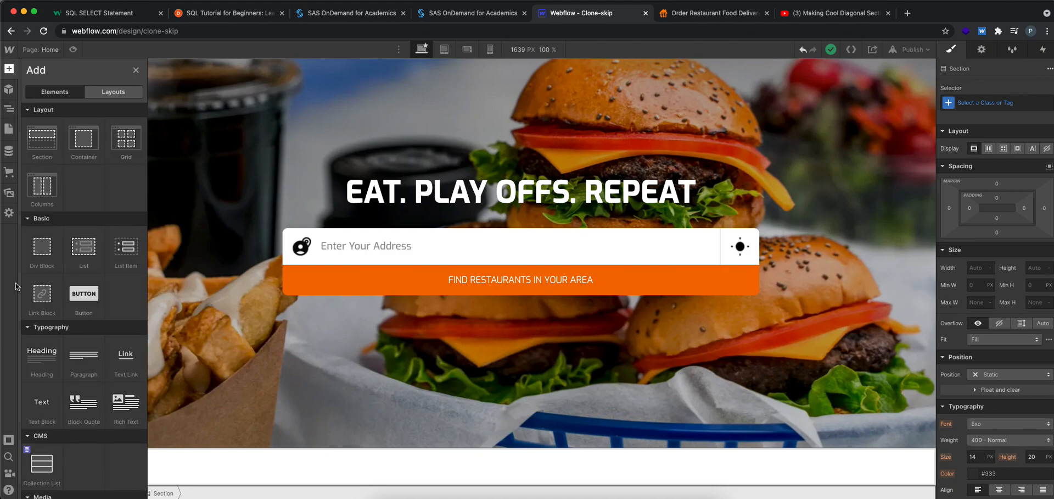
Add a Slider to the section below the burger header and set its height to 500 px
scroll(71, 421, down, 5)
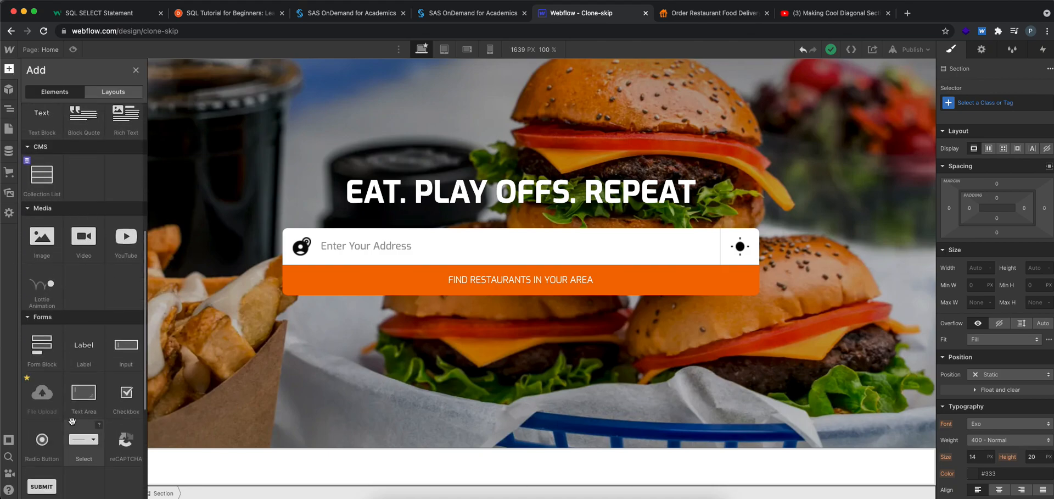
scroll(71, 419, down, 3)
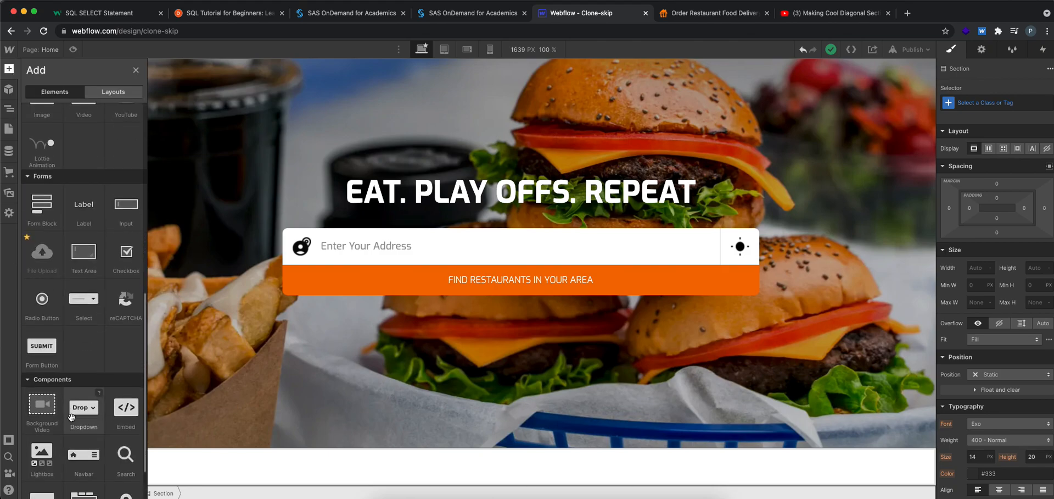
scroll(72, 416, down, 2)
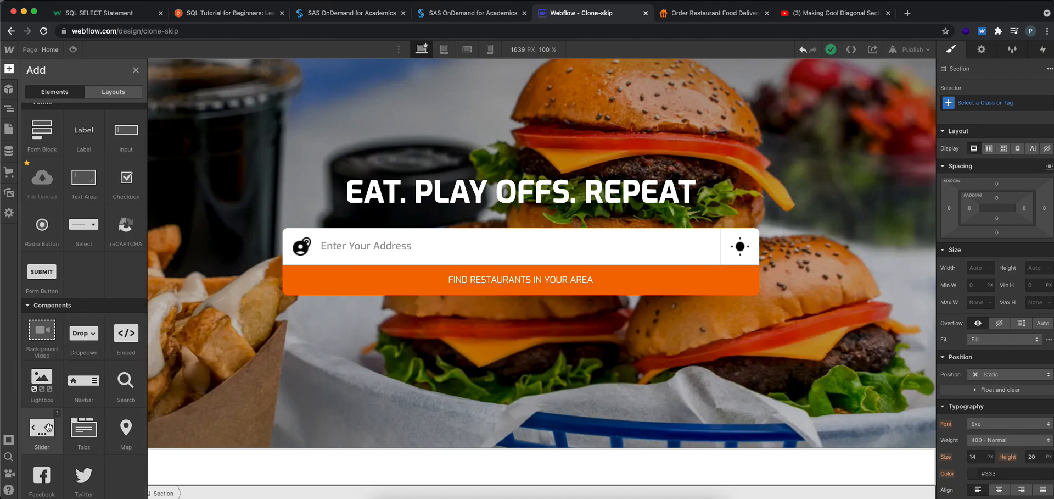
click(51, 424)
click(1042, 268)
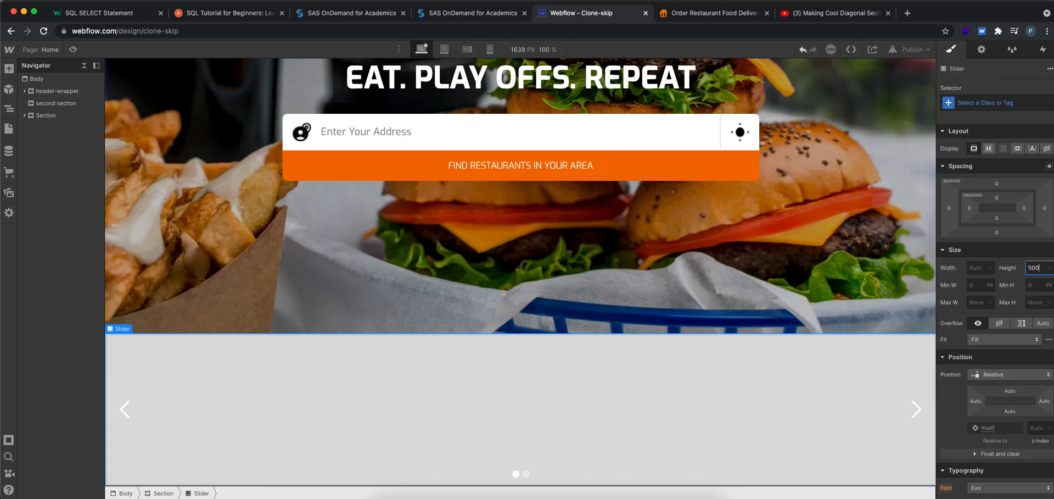
text(600)
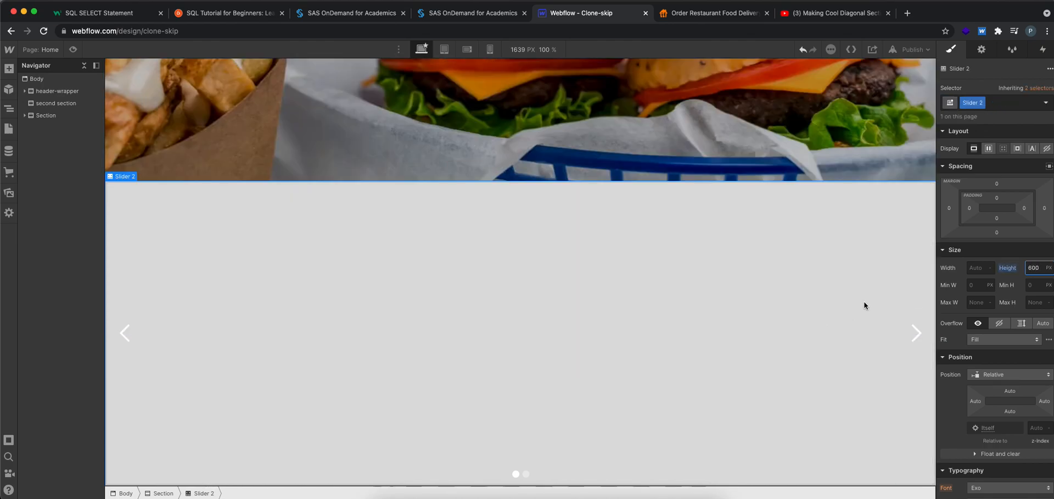
text(500)
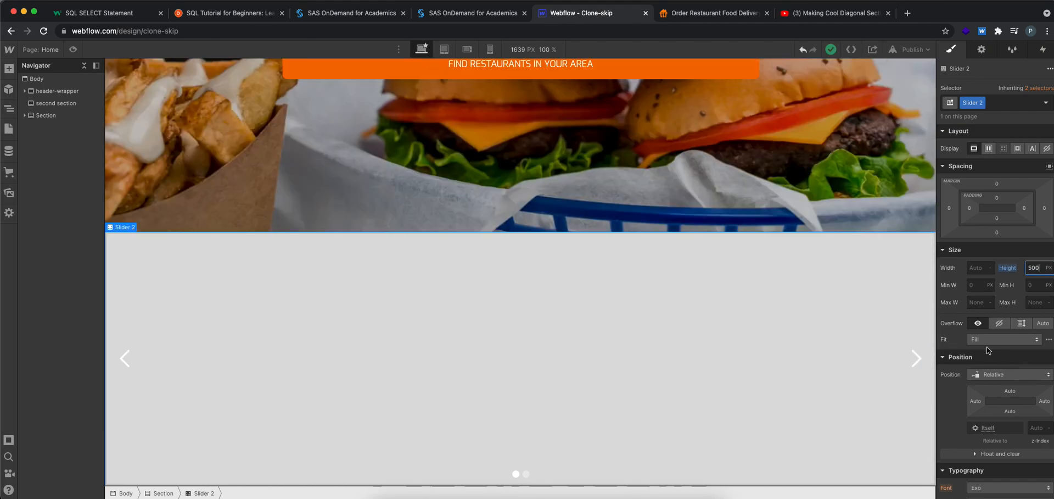
Delete the second slide from the slider's mask
scroll(984, 347, down, 5)
click(538, 331)
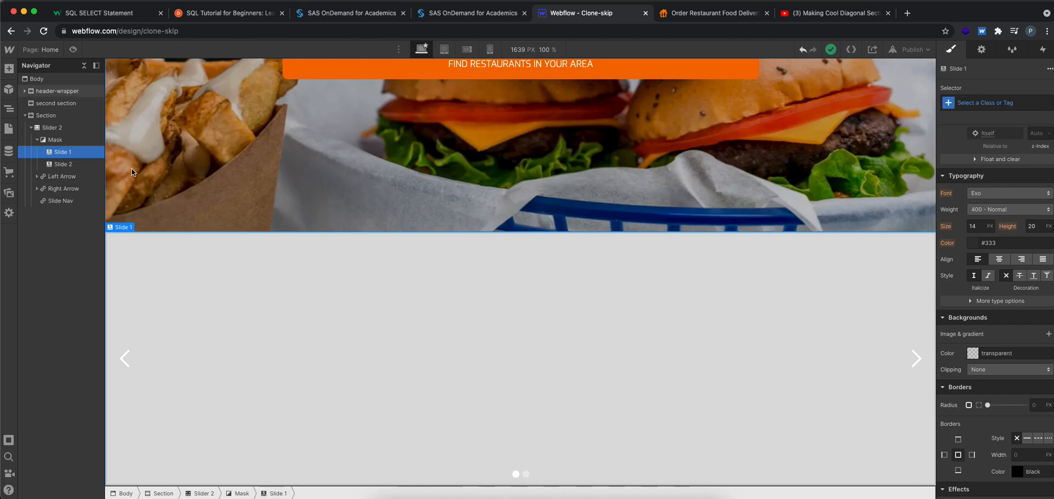
click(63, 163)
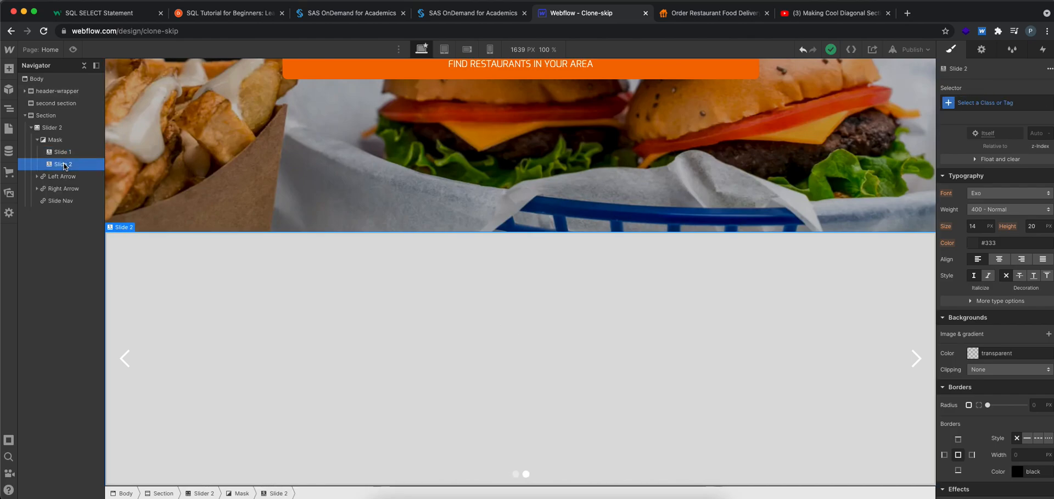
key(Delete)
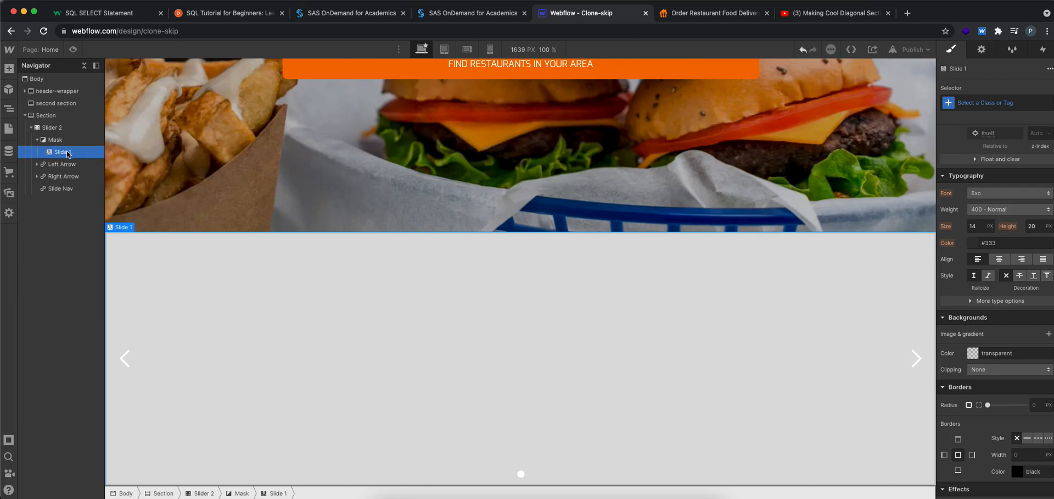
Switch to the skipthedishes.com page and examine the diagonal slider section's text, slide indicators and image layout
click(720, 11)
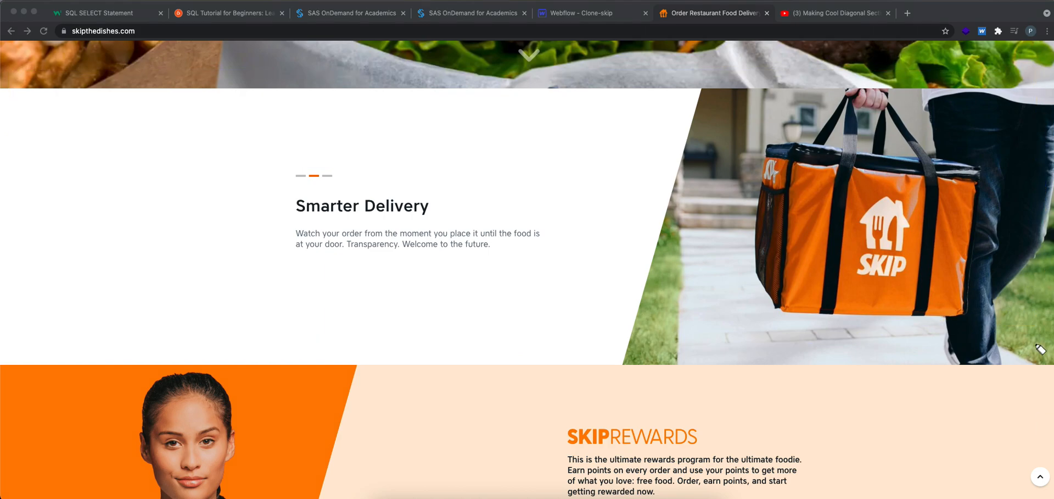
mouse_move(706, 104)
mouse_down()
mouse_move(881, 97)
mouse_move(875, 369)
mouse_move(798, 137)
mouse_up()
drag(540, 111, 634, 211)
mouse_move(623, 245)
mouse_down()
mouse_move(194, 285)
mouse_move(117, 188)
mouse_move(446, 192)
mouse_up()
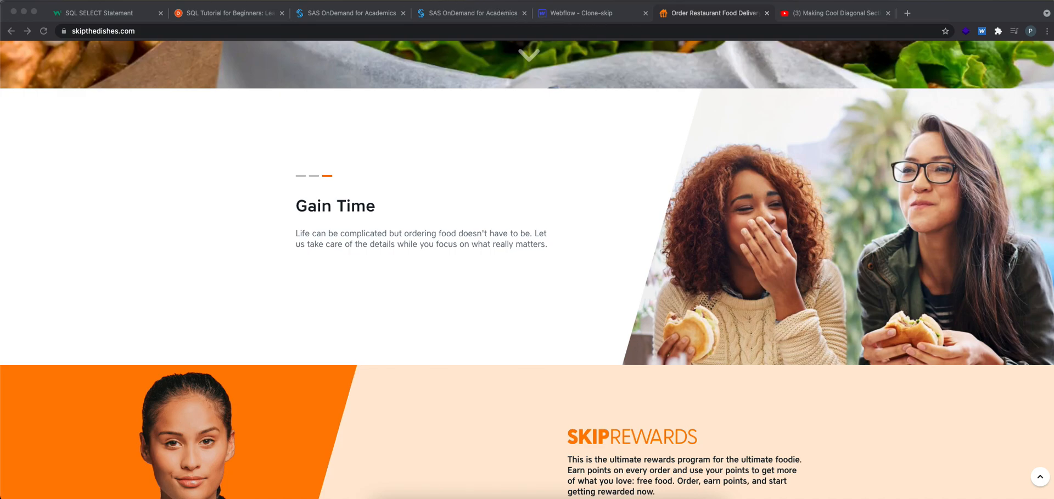
Return to Webflow, add a Columns element inside Slide 1, and expand it in the element tree
click(571, 13)
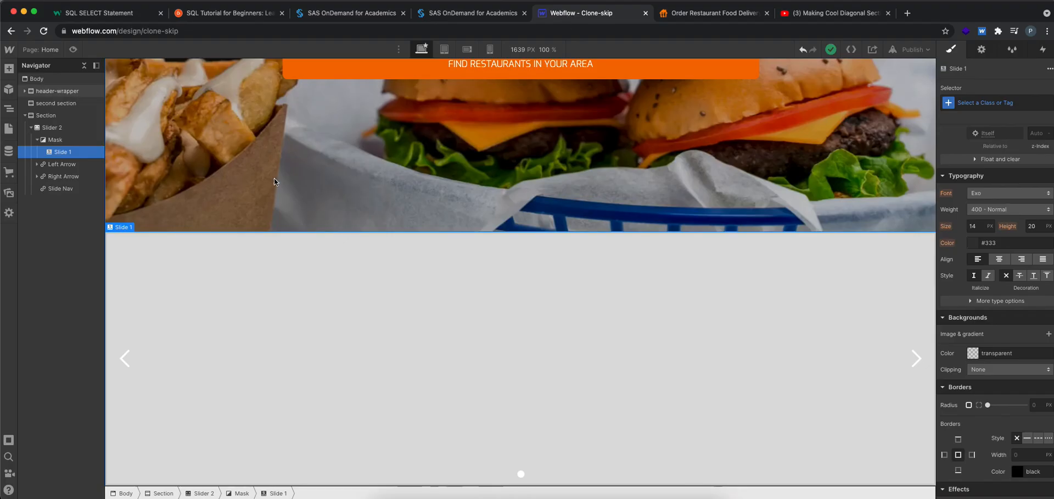
click(9, 70)
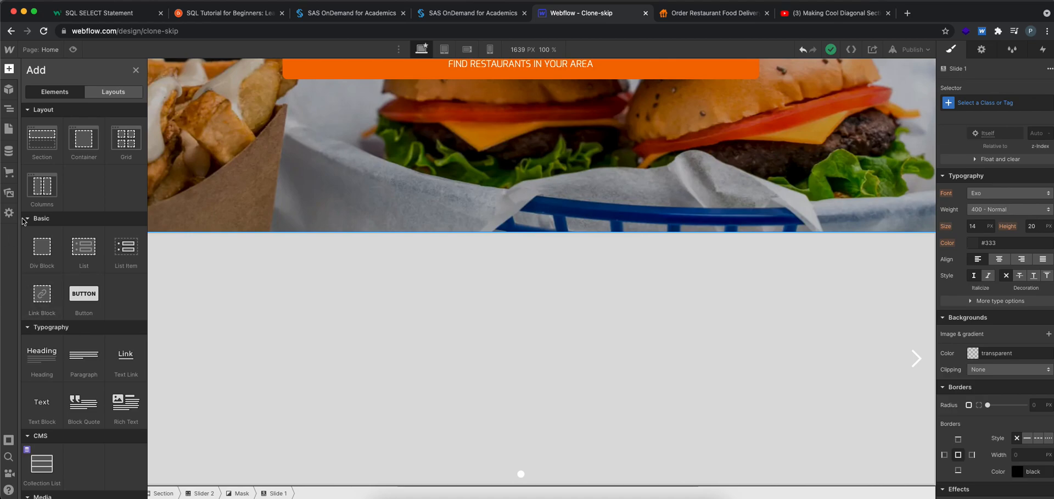
click(41, 185)
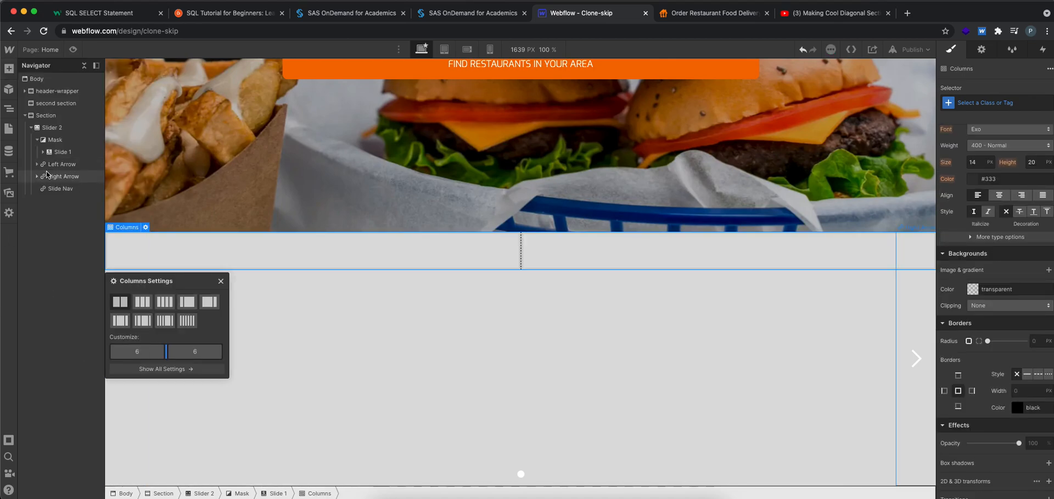
click(47, 153)
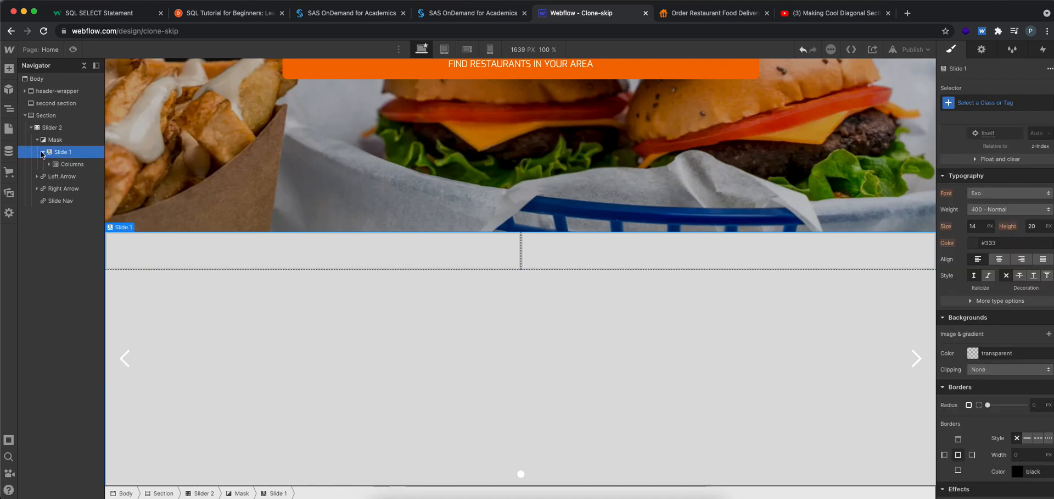
click(49, 164)
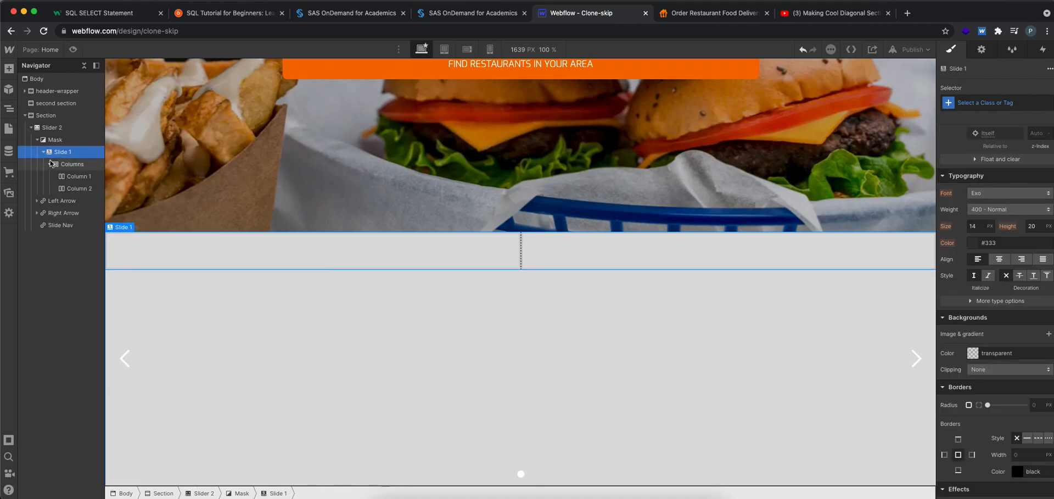
Set the height of the slide's first column to 500 px, matching the slider
click(52, 129)
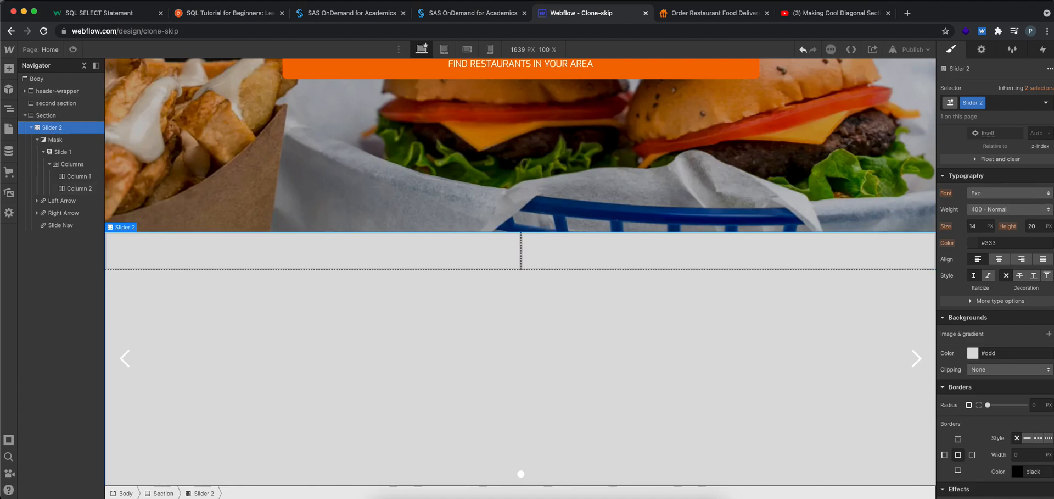
scroll(1024, 323, up, 5)
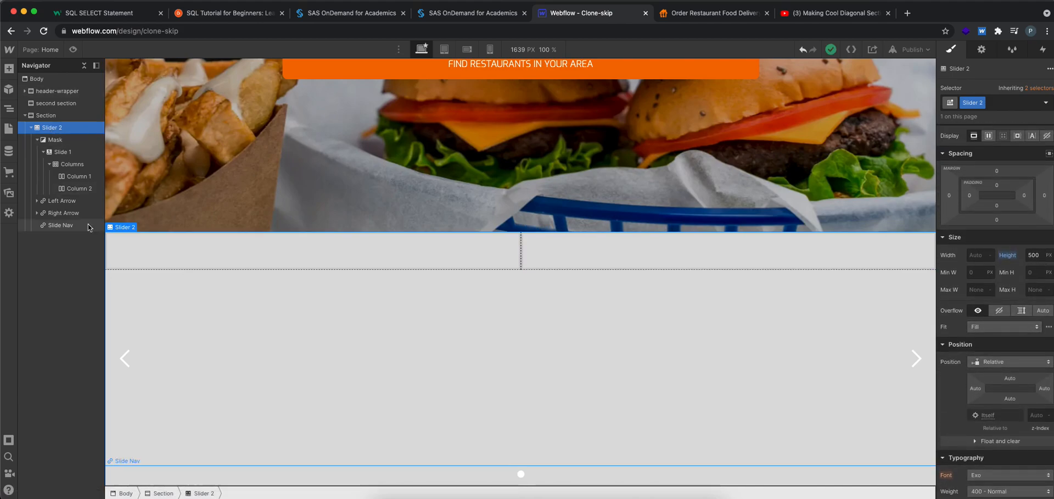
click(85, 178)
click(1035, 255)
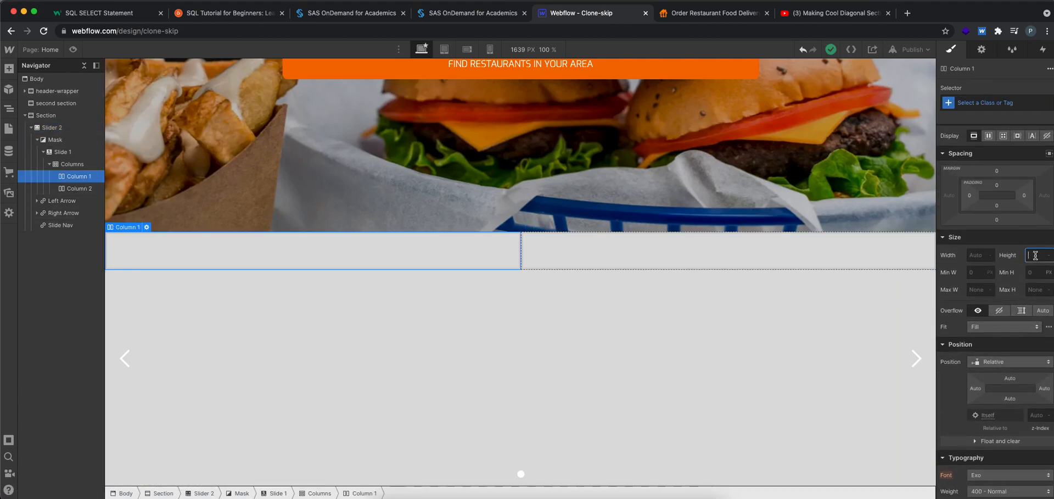
text(50)
key(Return)
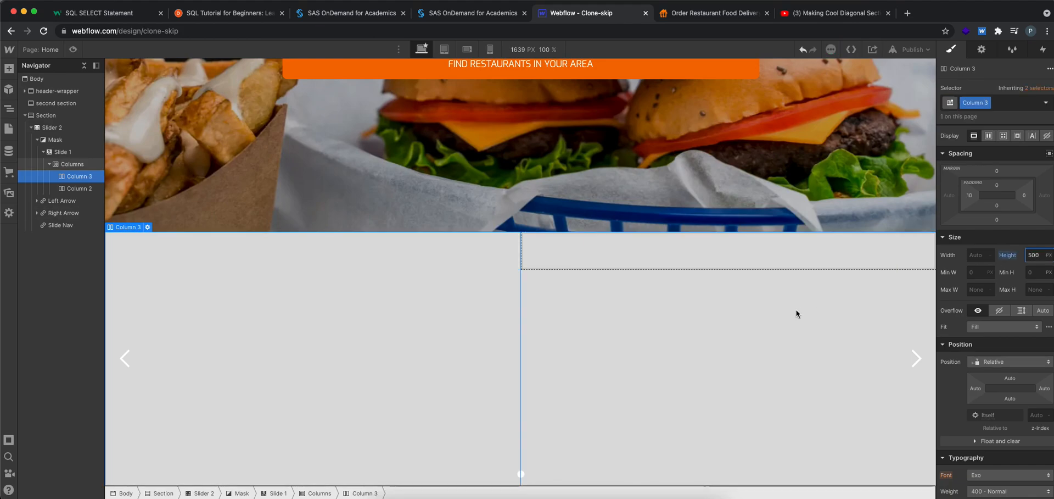
Set the height of the slide's second column to 500 px
click(923, 243)
click(1035, 257)
text(500)
key(Return)
click(420, 341)
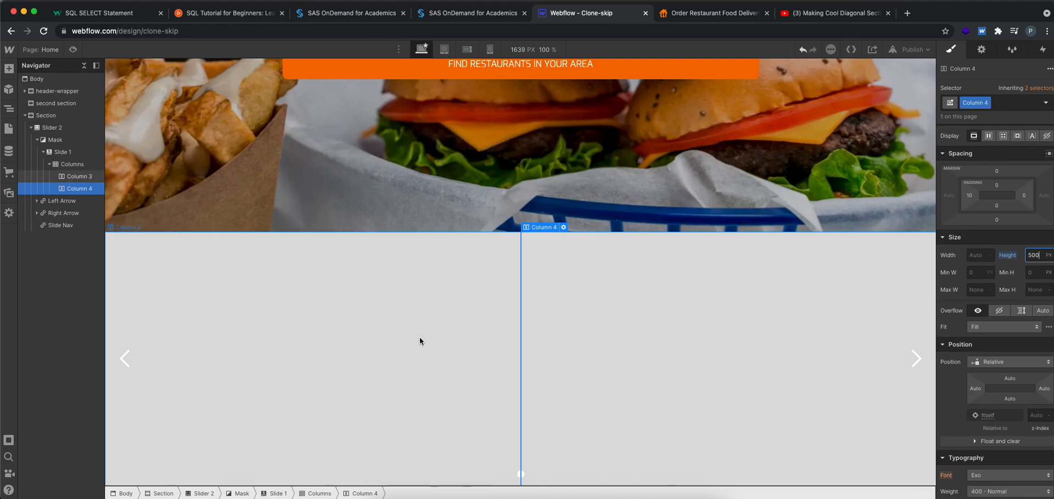
Check the slide's elements, and compare the column proportions with the slider section on skipthedishes.com
click(60, 129)
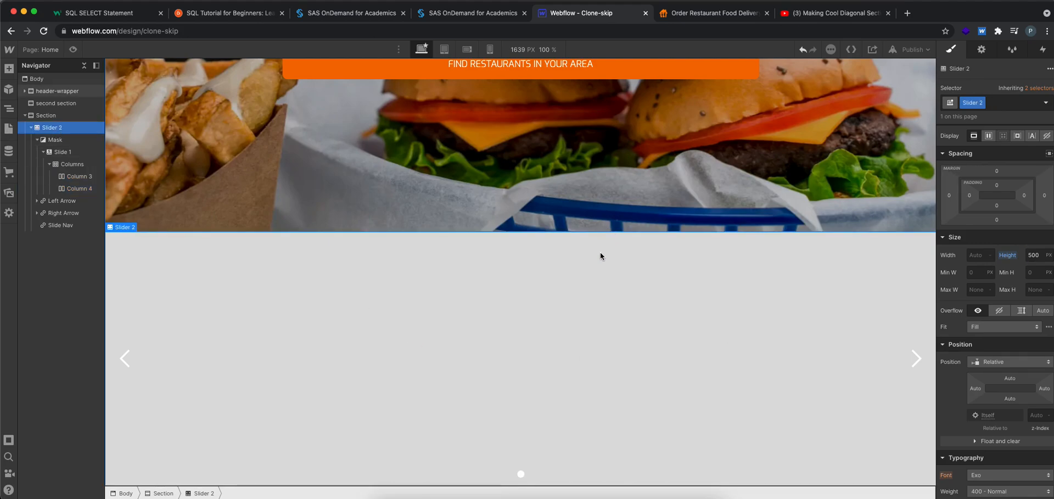
click(523, 475)
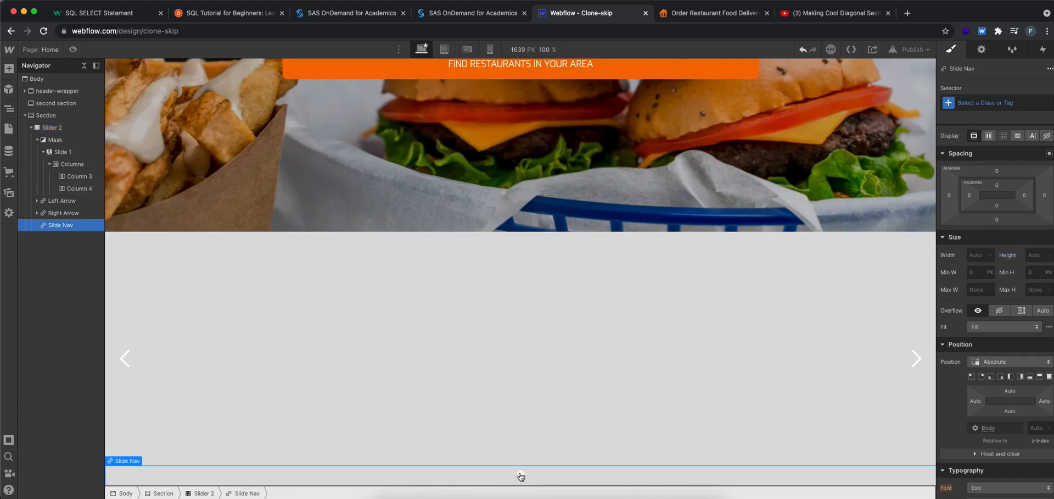
click(80, 176)
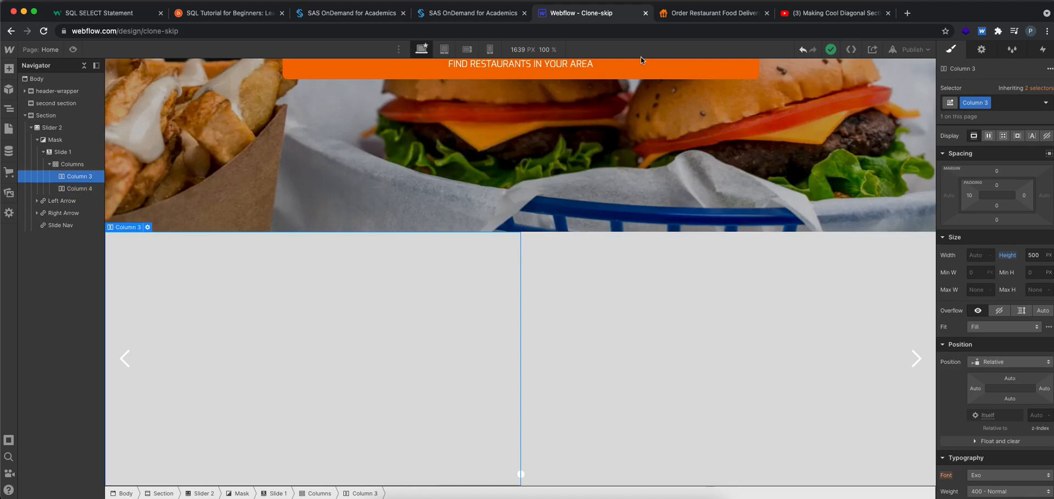
click(684, 14)
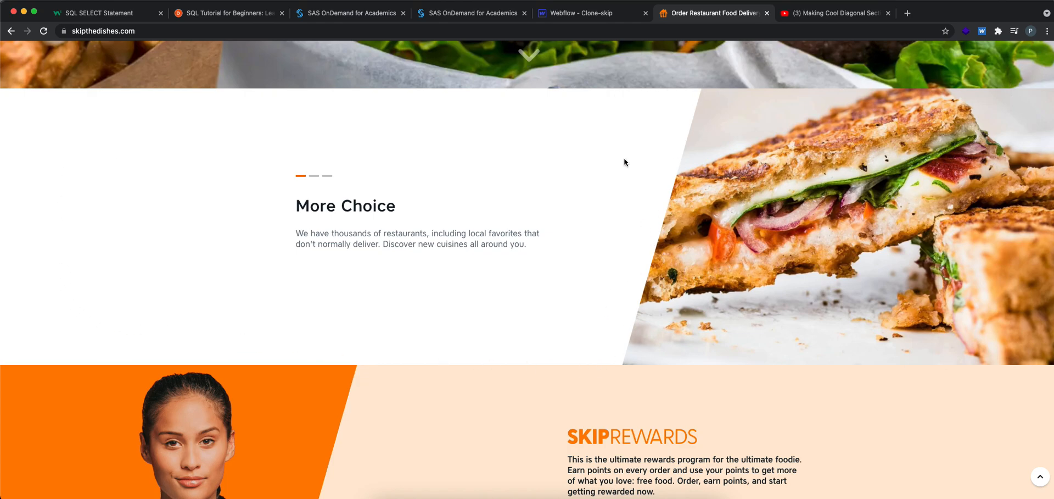
Back in Webflow, change the slide's two-column split to 8 and 4
click(568, 19)
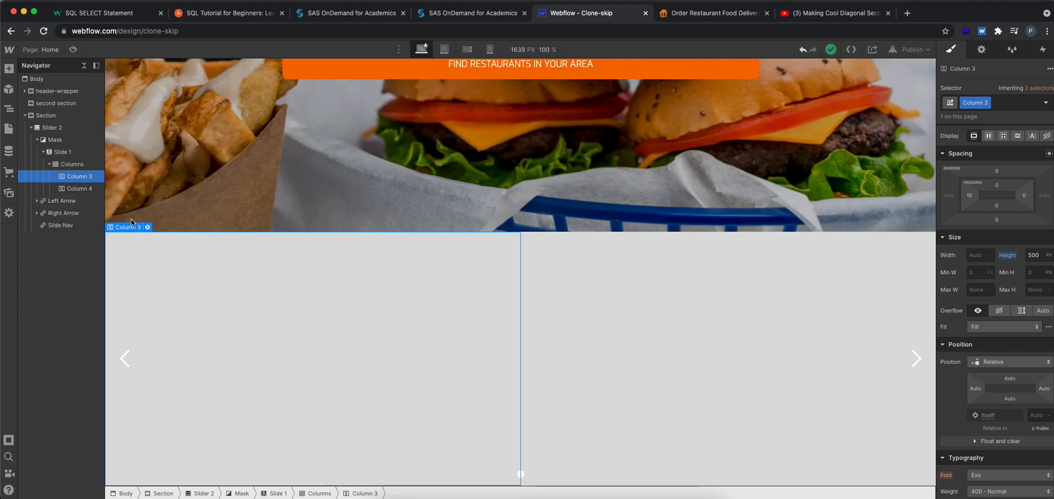
click(72, 163)
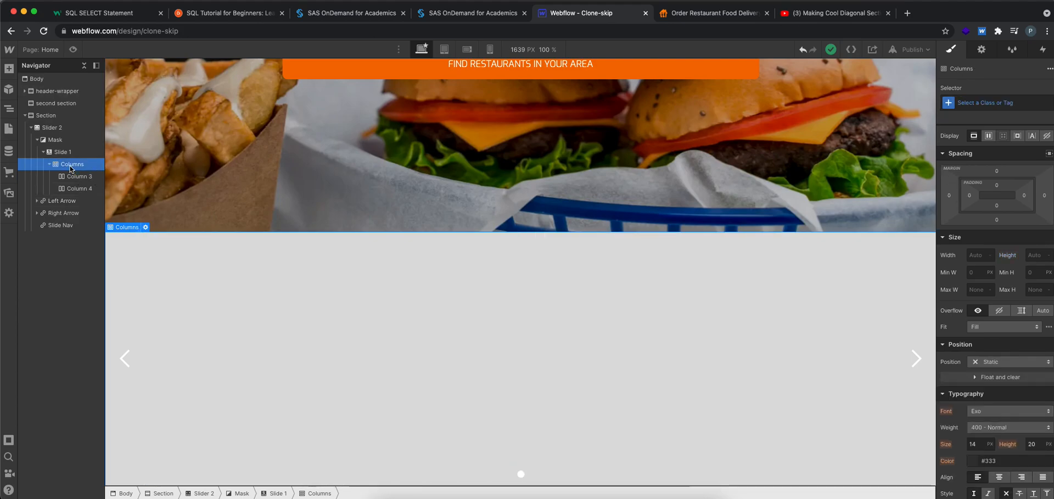
click(146, 227)
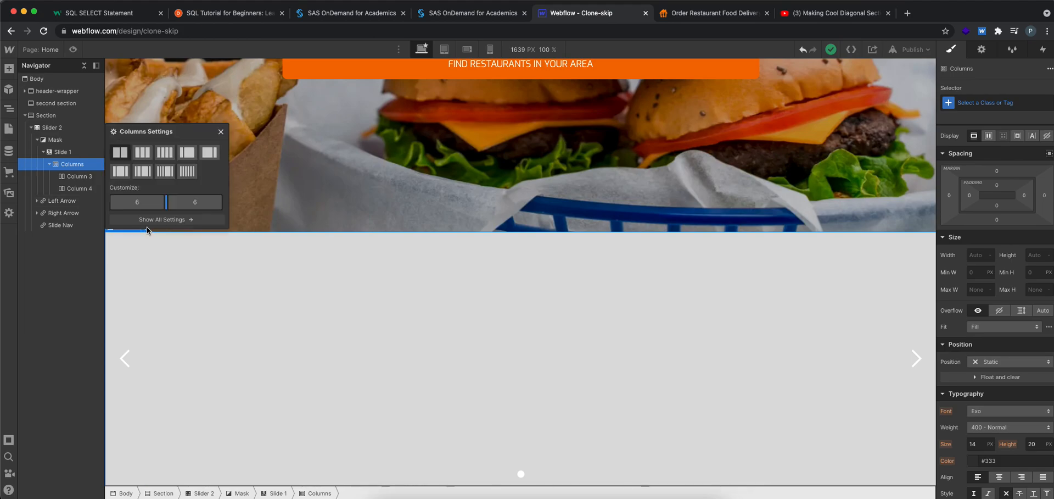
click(140, 153)
click(182, 153)
click(123, 155)
drag(167, 206, 189, 206)
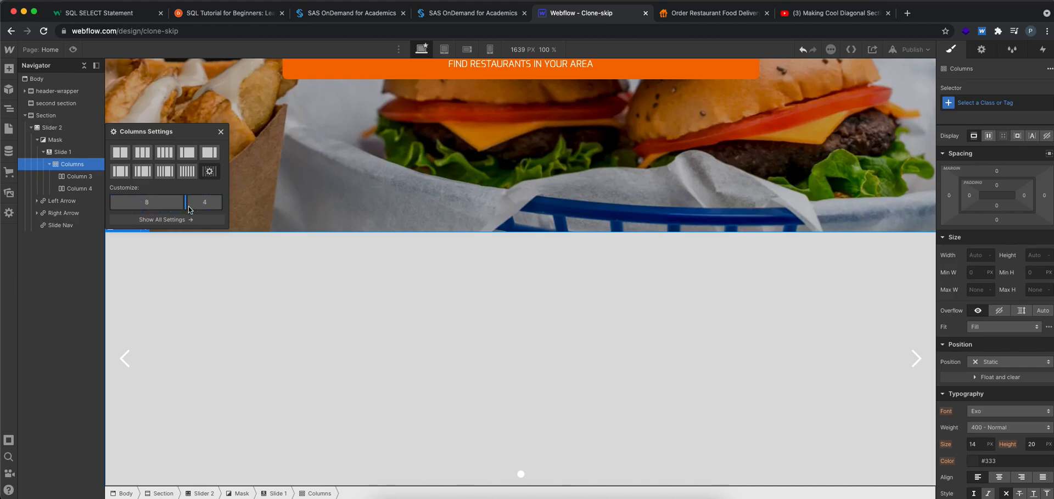
Set the background color of the slide's wider first column to white (#ffffff)
click(602, 337)
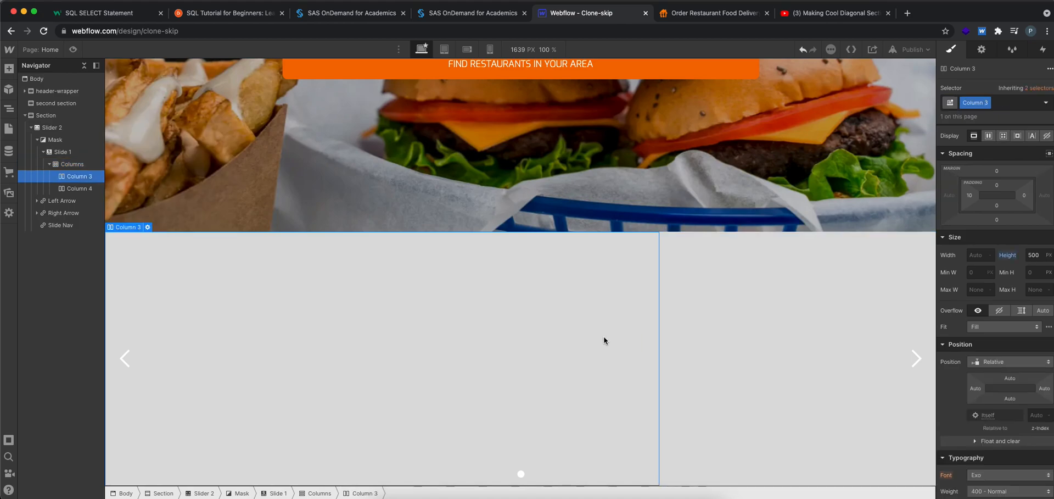
scroll(995, 274, down, 7)
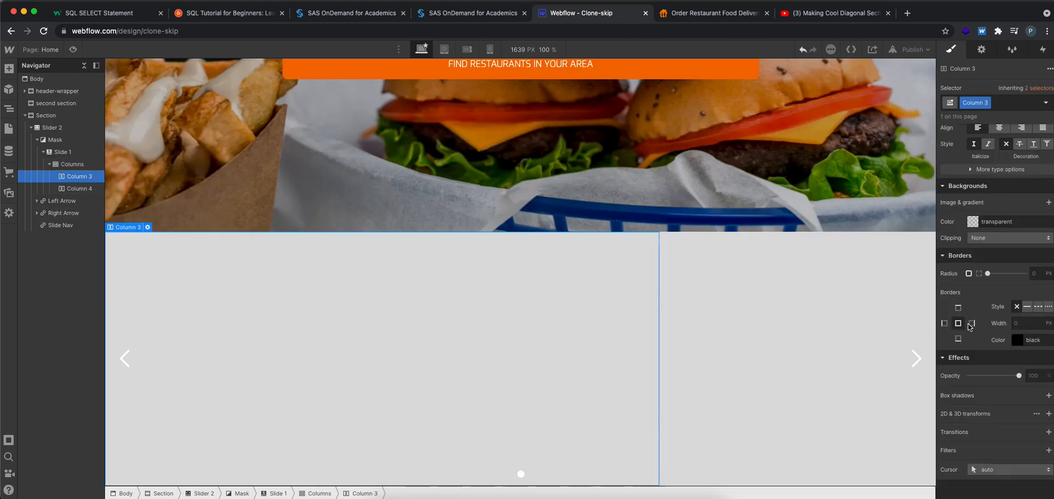
click(973, 221)
click(960, 247)
drag(950, 239, 939, 232)
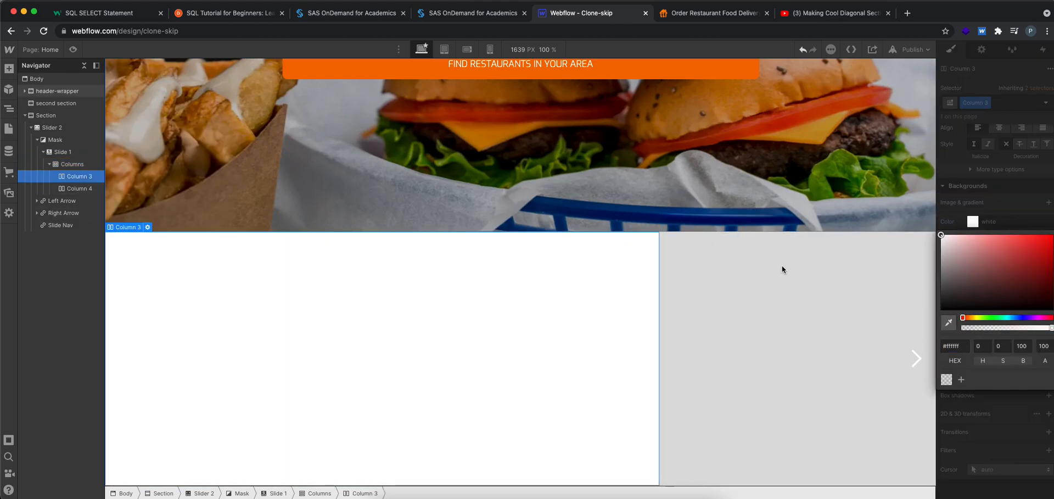
click(712, 314)
click(418, 277)
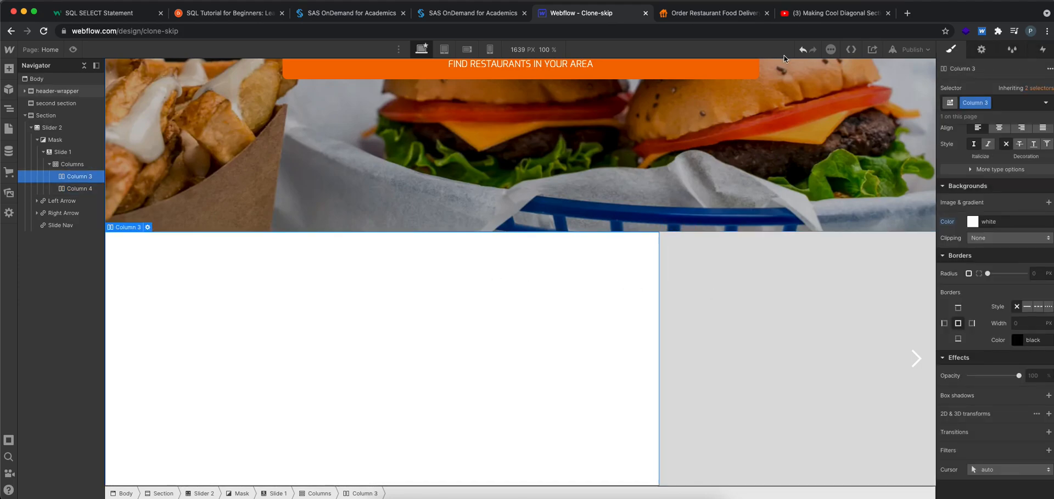
click(721, 14)
right_click(753, 223)
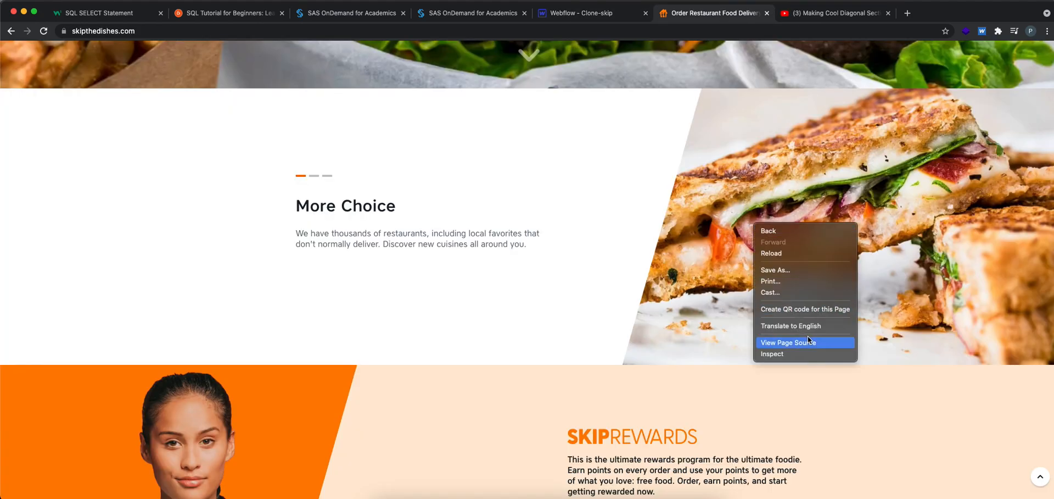
click(825, 163)
right_click(829, 162)
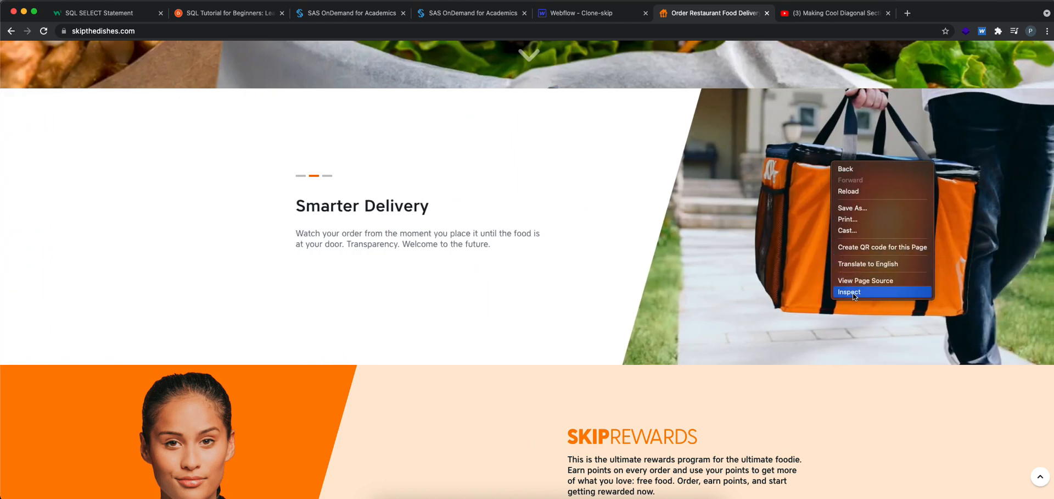
click(855, 211)
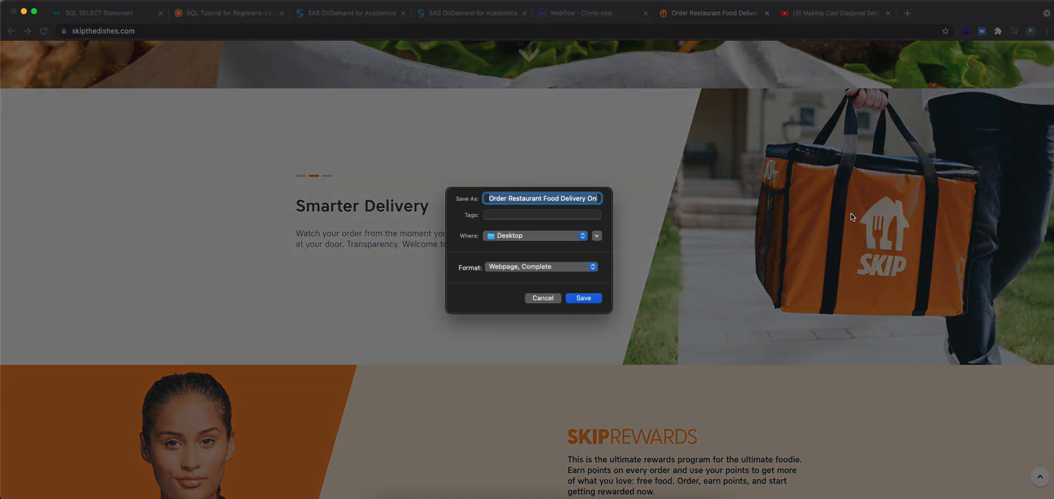
click(540, 300)
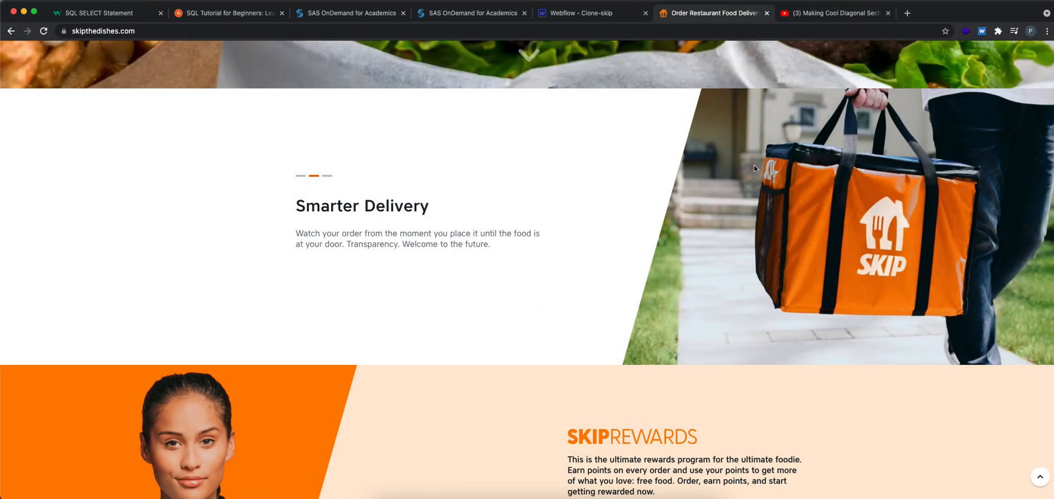
Search Google in a new tab for "skip the dishes image" and open the image results
click(907, 13)
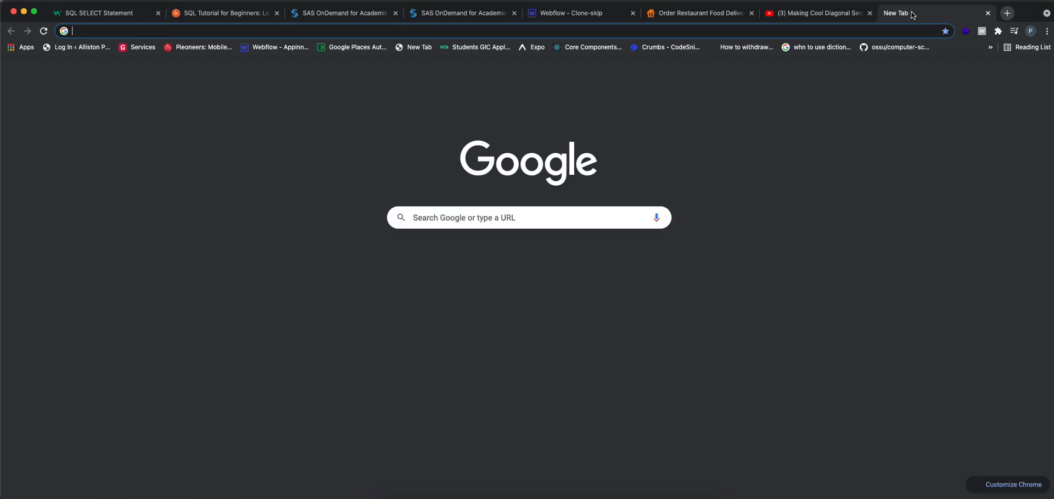
text(skip th)
text(e)
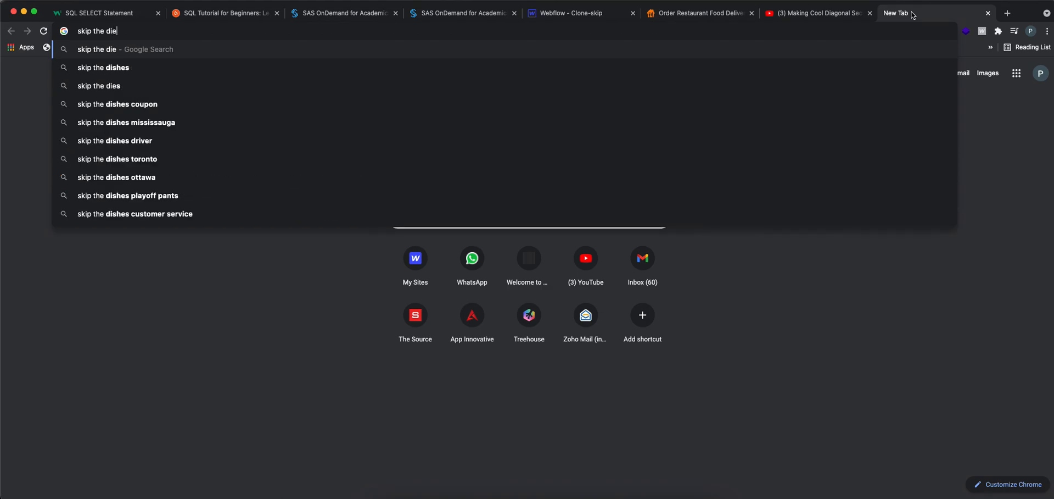
key(BackSpace)
text(shes image)
key(Return)
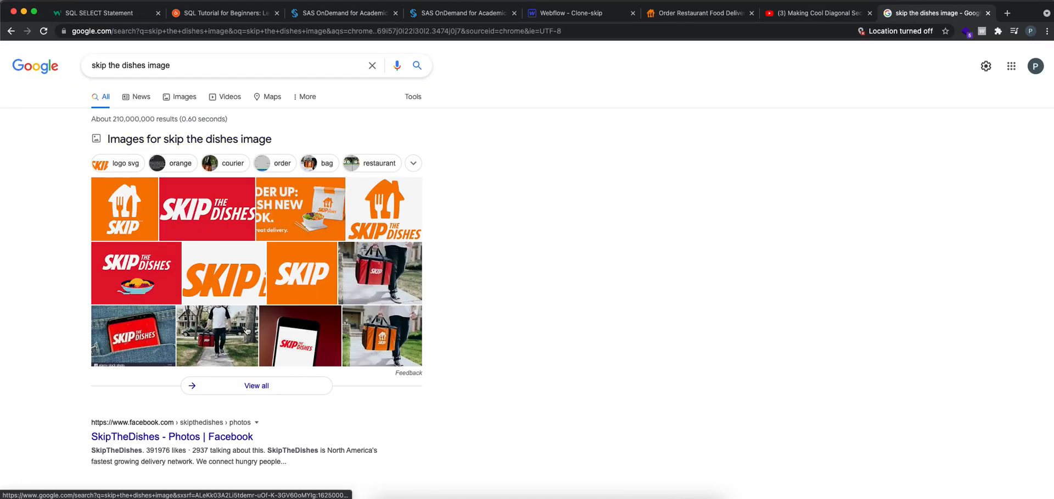
click(392, 267)
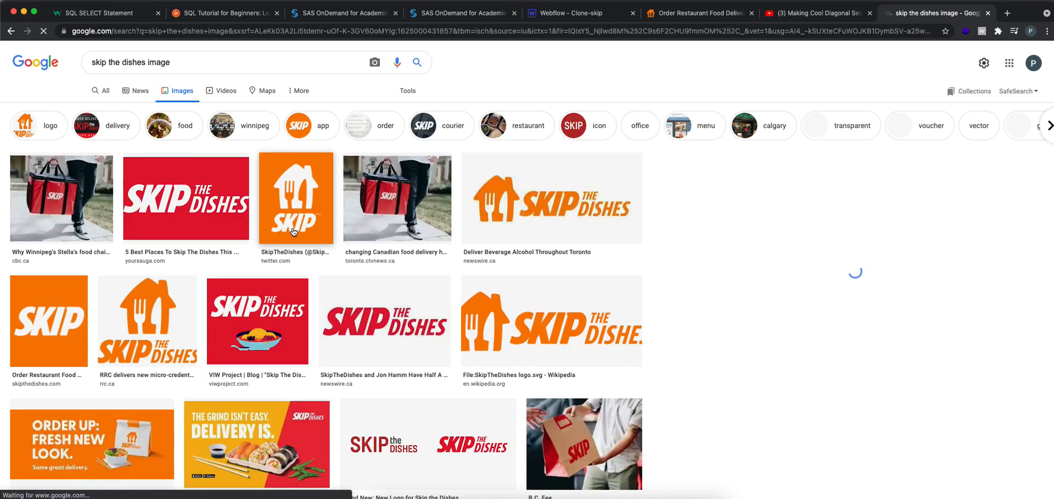
Open the CBC photo of the red Skip delivery bag at full size in its own tab
click(82, 199)
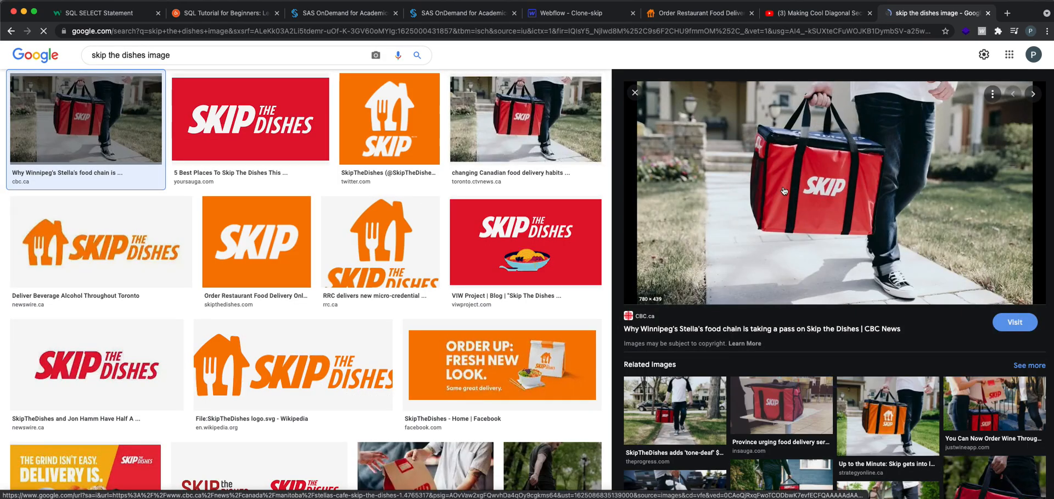
right_click(796, 185)
click(835, 273)
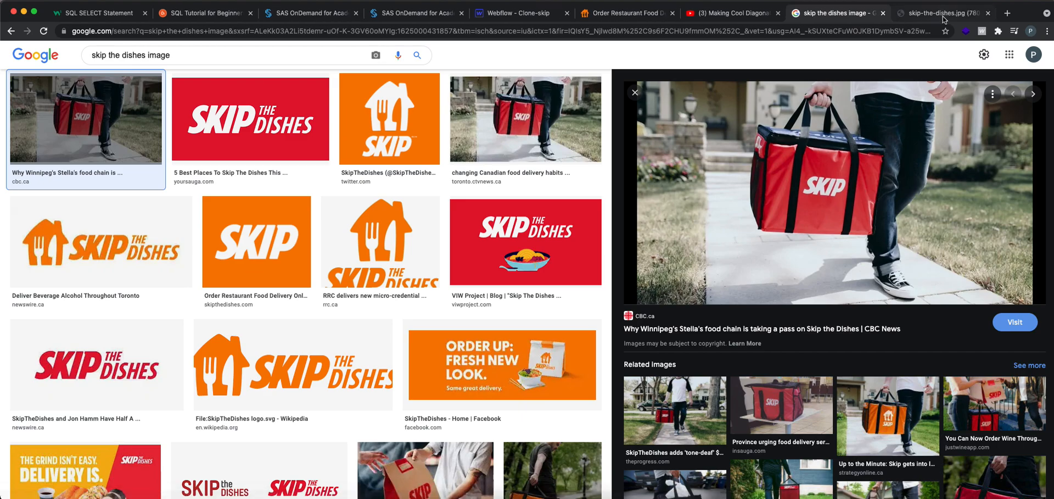
click(943, 13)
Save the red delivery bag photo to the Desktop as 1st in WebP format, and dismiss the download notice
right_click(781, 157)
click(606, 205)
right_click(604, 202)
click(654, 224)
text(1st)
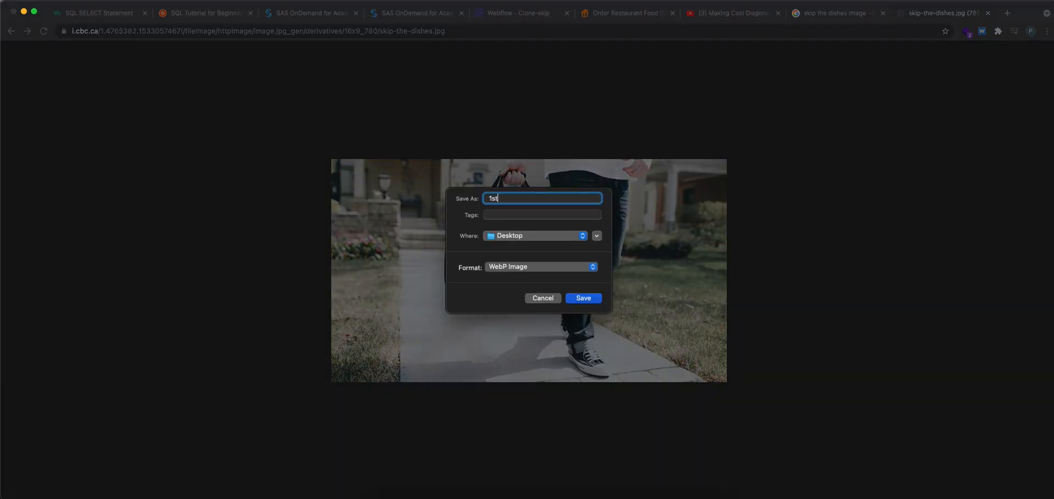
click(559, 264)
click(558, 266)
click(588, 296)
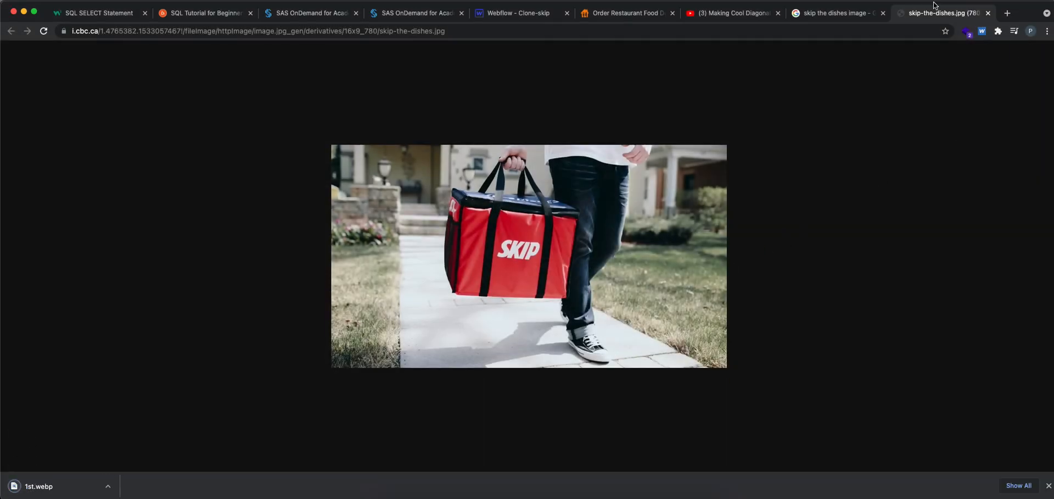
click(1049, 486)
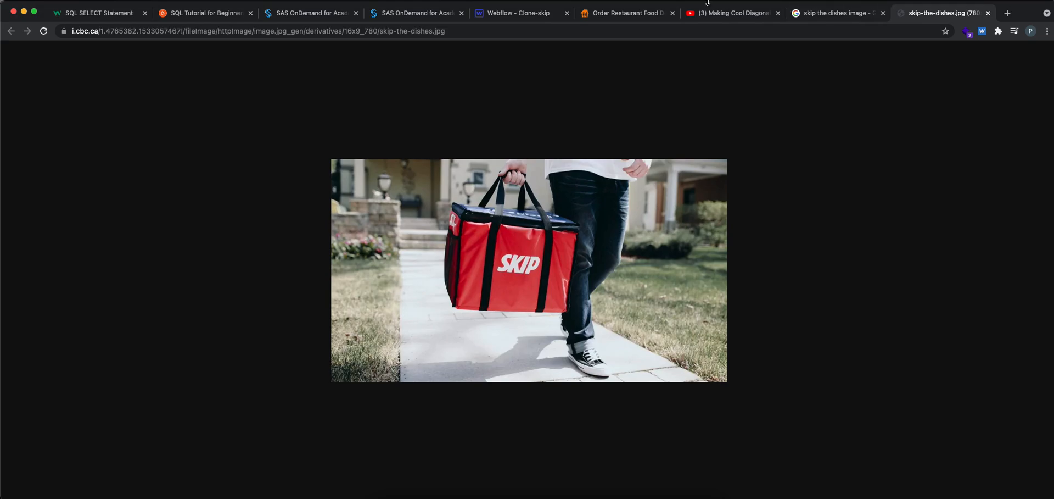
Switch to Webflow and try to upload 1st.webp from the Desktop to the site's assets
click(484, 11)
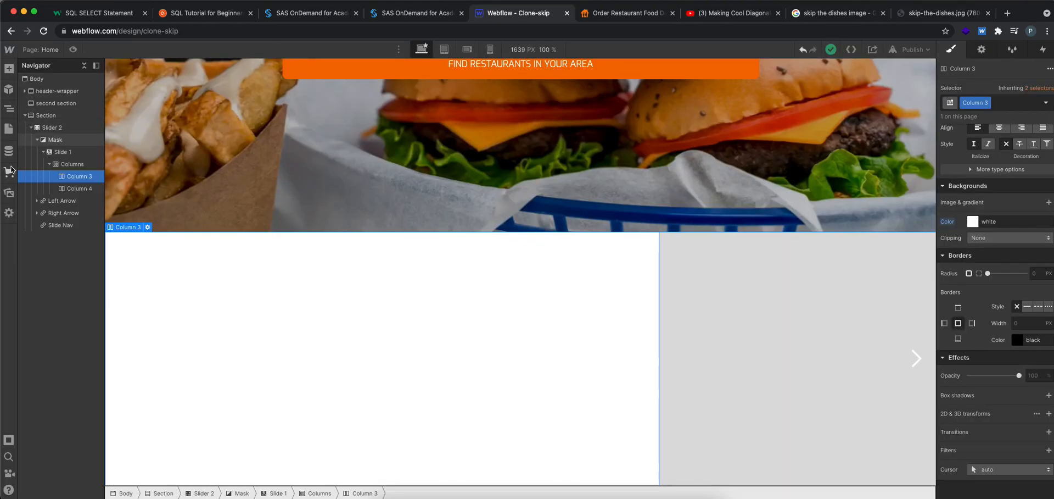
click(9, 193)
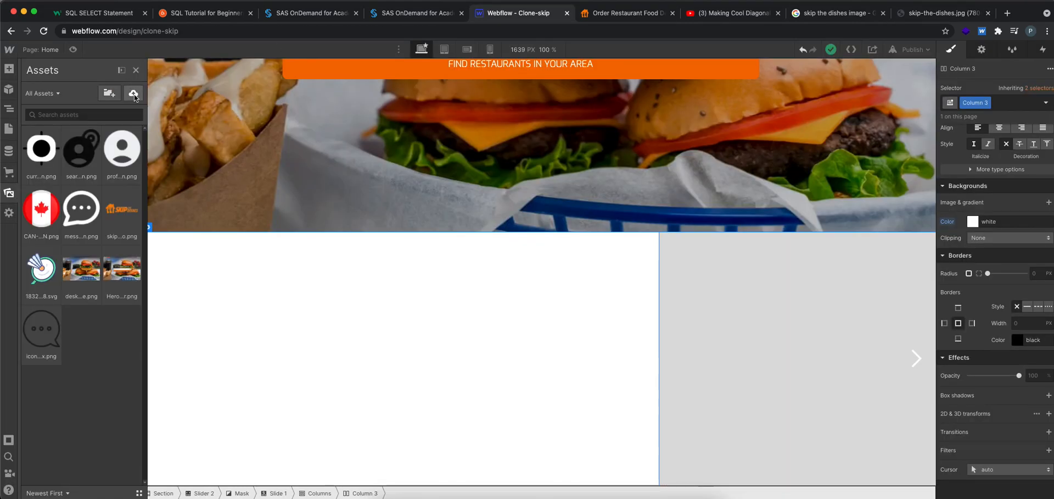
click(137, 99)
click(157, 107)
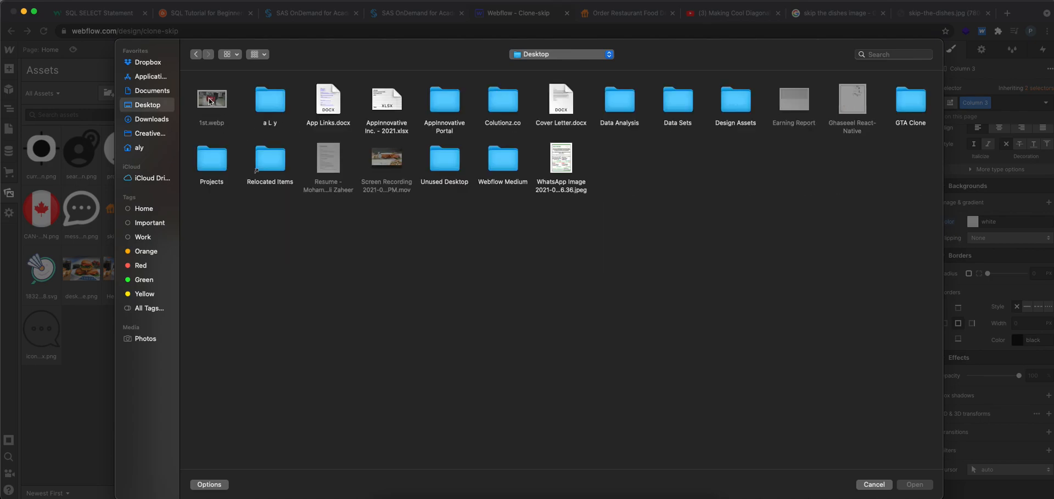
click(874, 484)
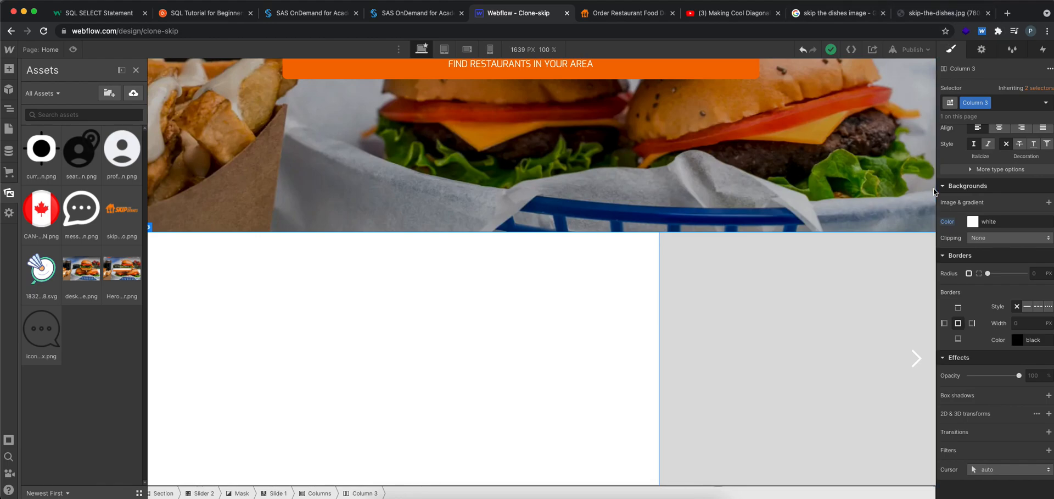
Return to the Google image results and open the Beaverton photo of the man in a hat eating takeout in its own tab
click(624, 13)
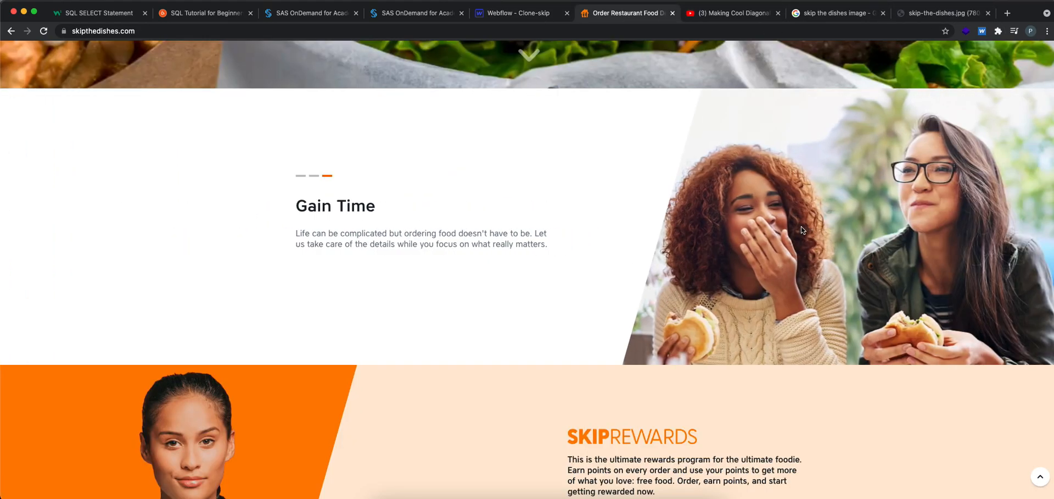
click(818, 13)
scroll(393, 321, down, 5)
scroll(393, 321, down, 5)
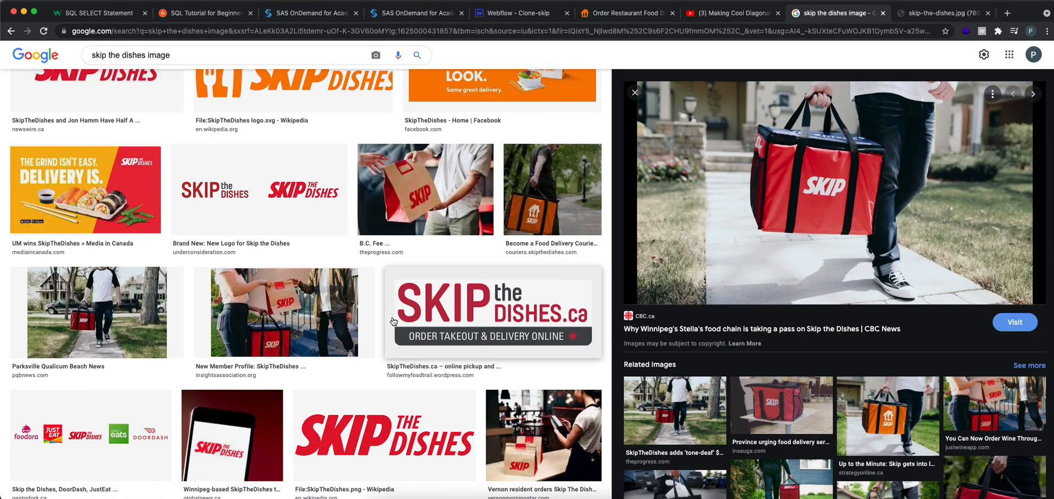
scroll(393, 316, down, 7)
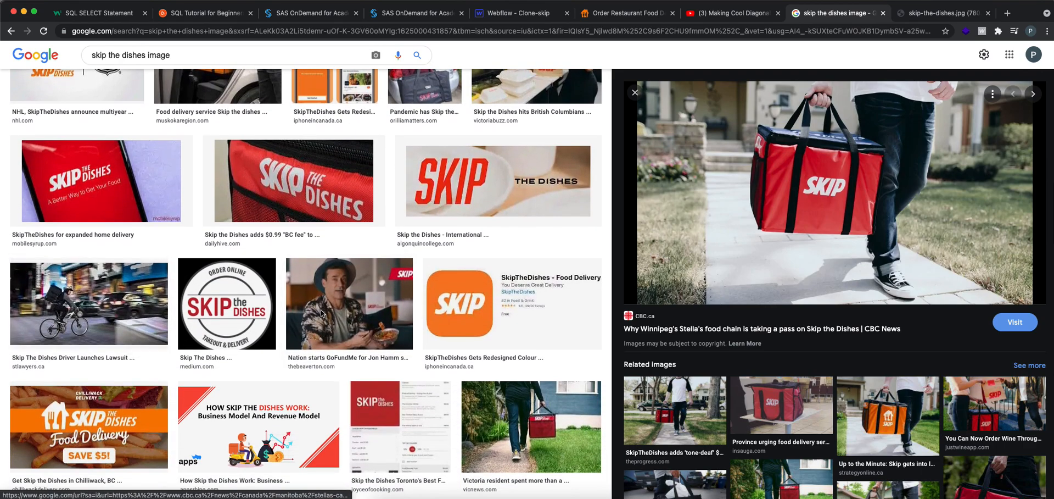
click(401, 318)
right_click(780, 217)
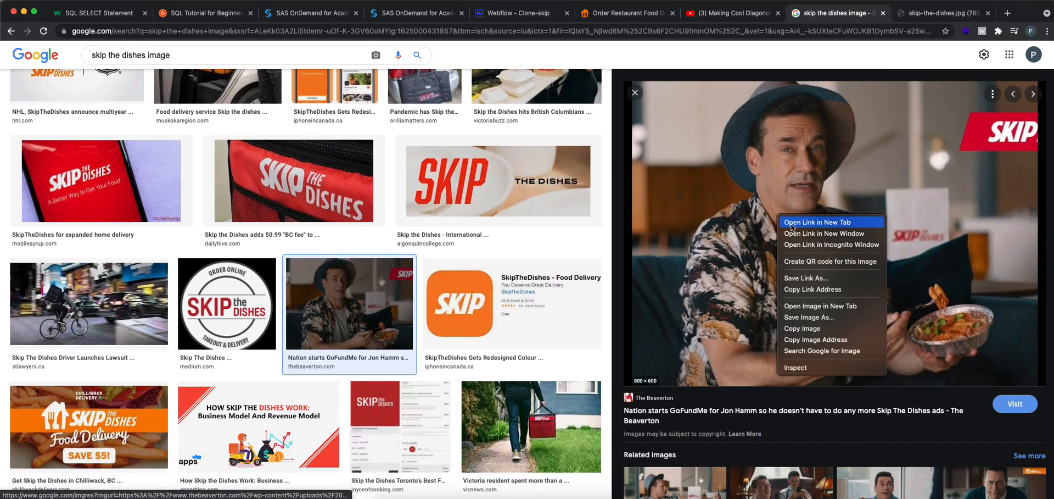
click(811, 310)
click(840, 16)
Save the photo to the Desktop as 2nd in JPEG format, and close both full-size image tabs and the YouTube tab
right_click(615, 174)
click(647, 191)
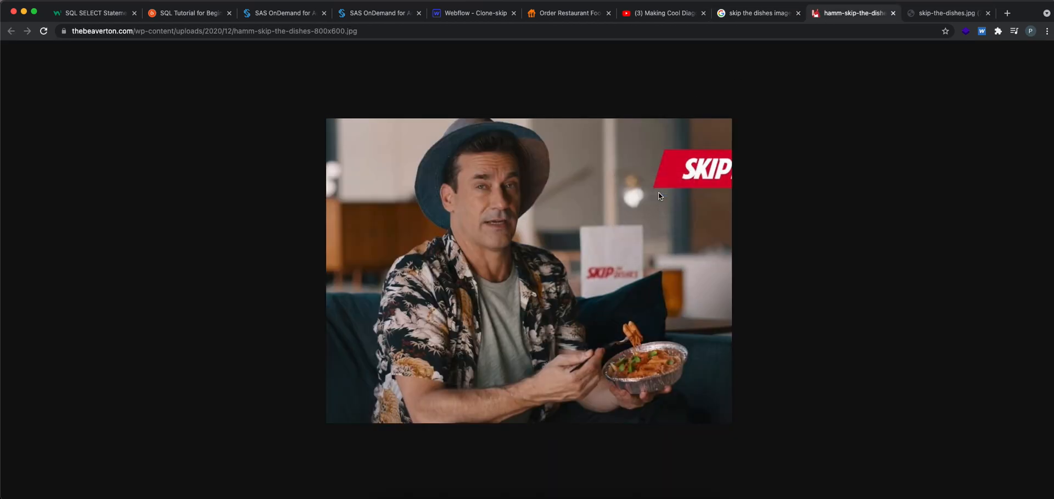
text(2nd)
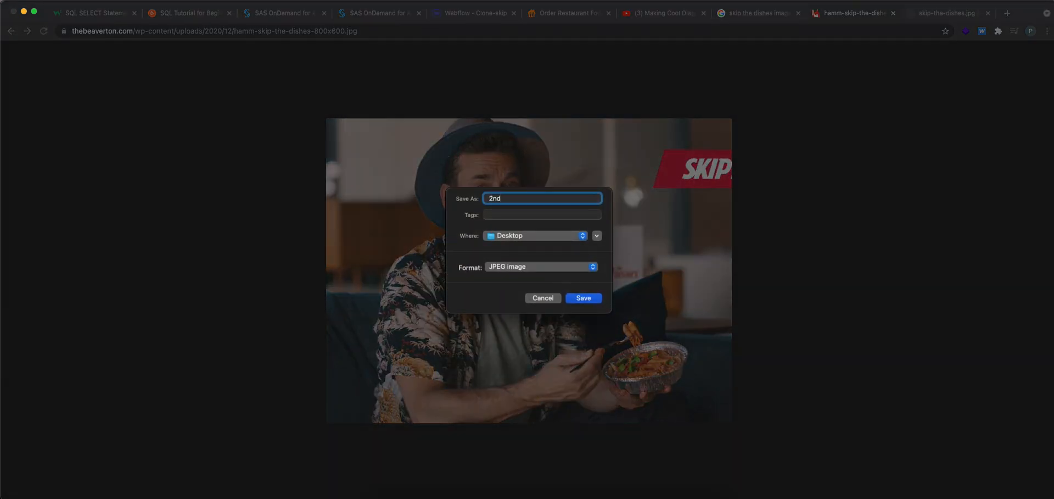
key(Return)
click(894, 13)
click(894, 13)
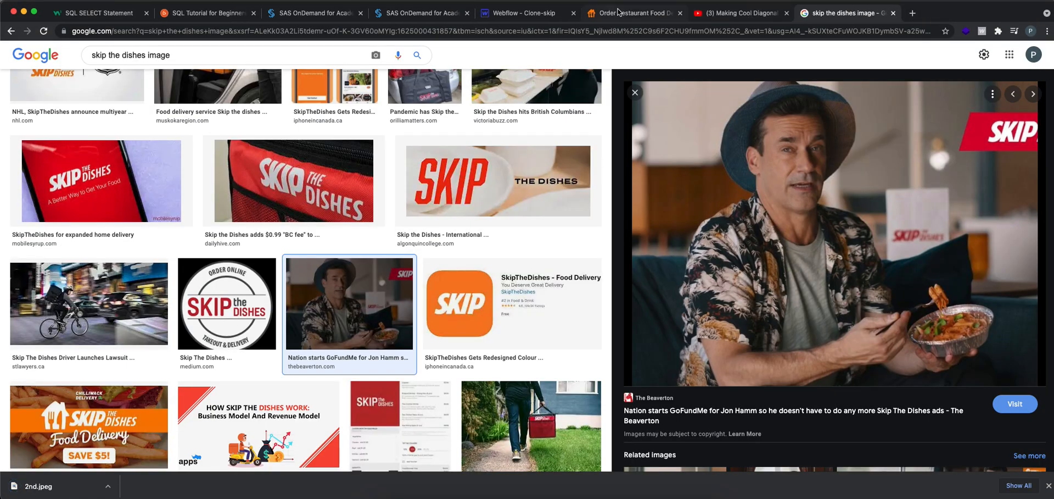
click(786, 13)
Check the first slide on skipthedishes.com, and open the Flanagan taco photo from the Google image results in its own tab
click(637, 12)
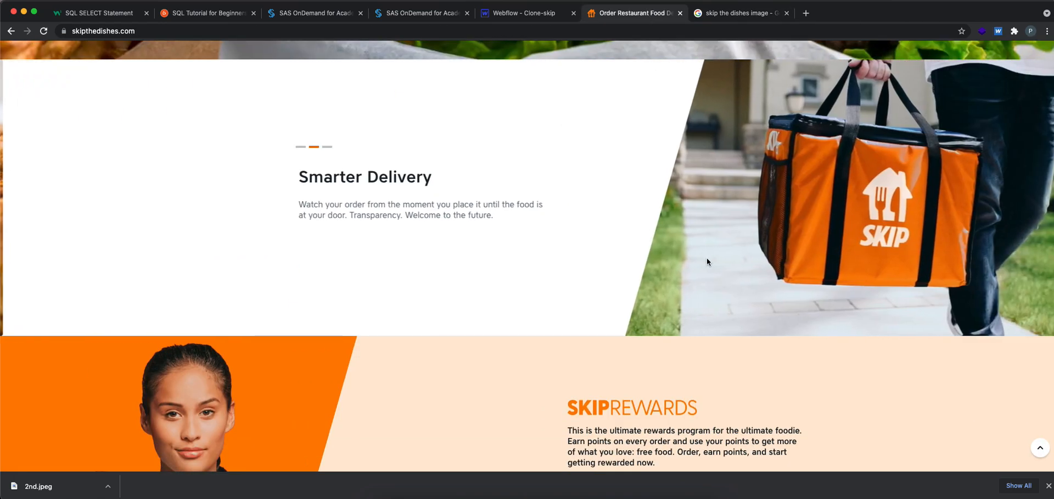
click(300, 146)
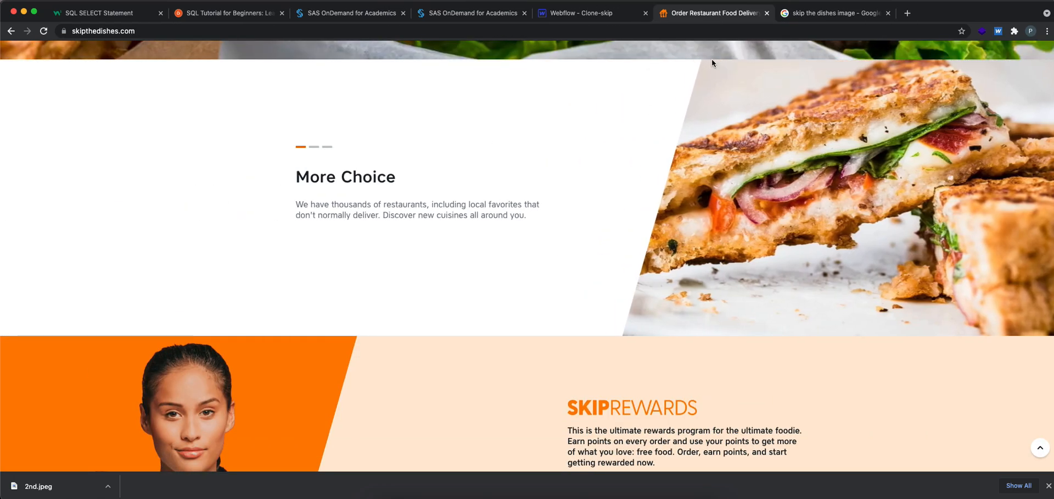
click(832, 12)
scroll(320, 256, down, 4)
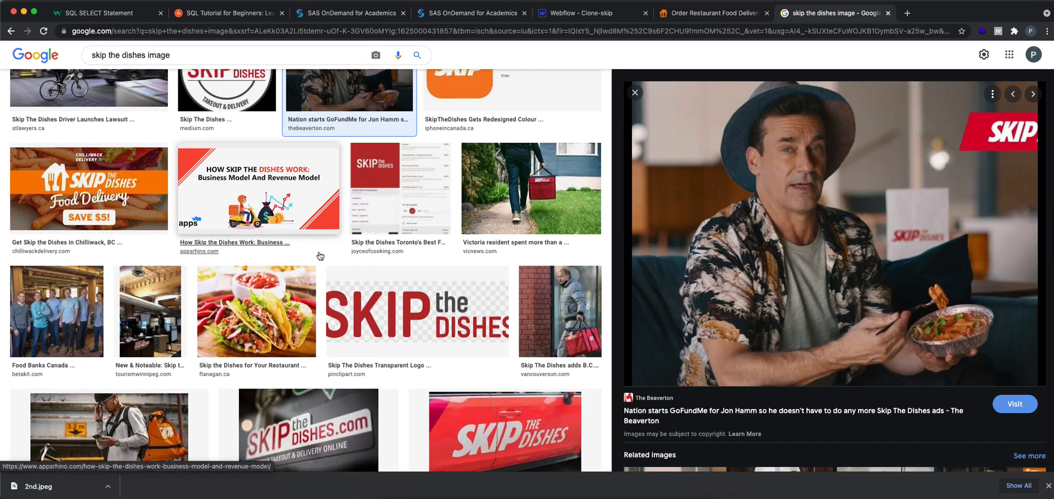
click(257, 310)
right_click(812, 215)
click(846, 308)
click(915, 14)
Save the taco photo to the Desktop as 3rd in JPEG format and close its tab
right_click(809, 214)
click(596, 217)
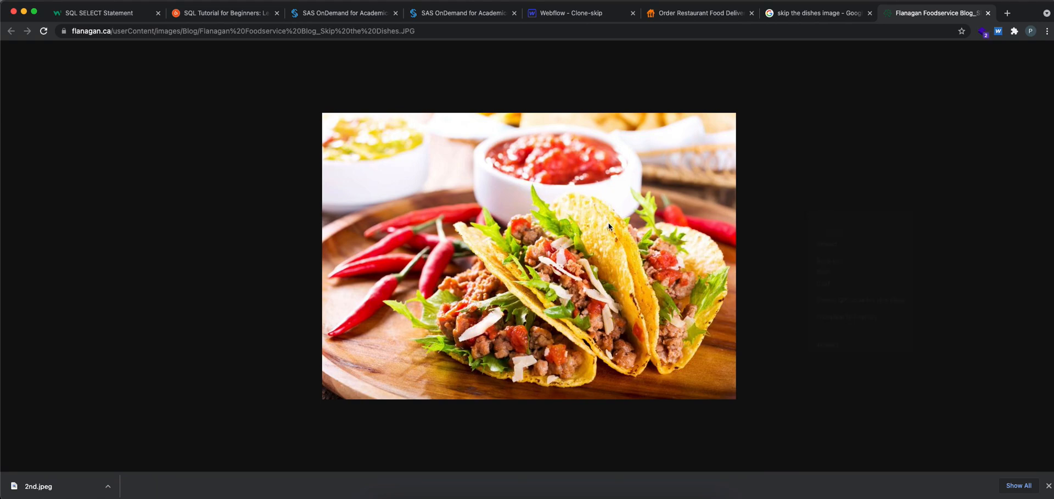
right_click(596, 218)
click(601, 224)
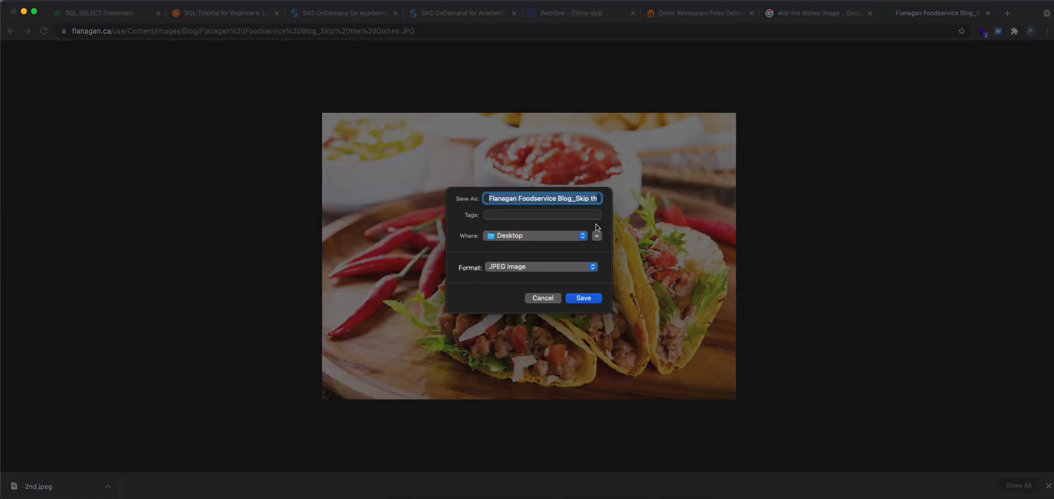
text(3rd)
key(Return)
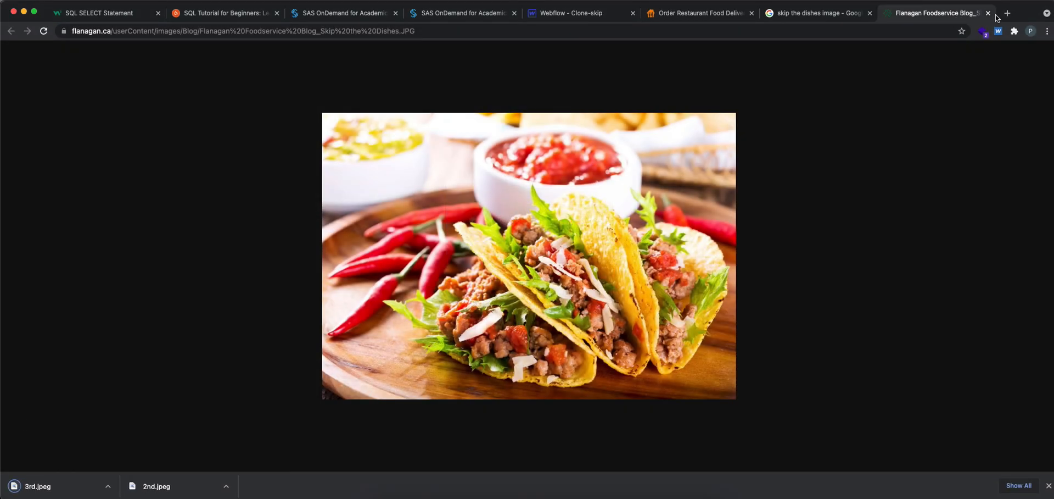
click(988, 13)
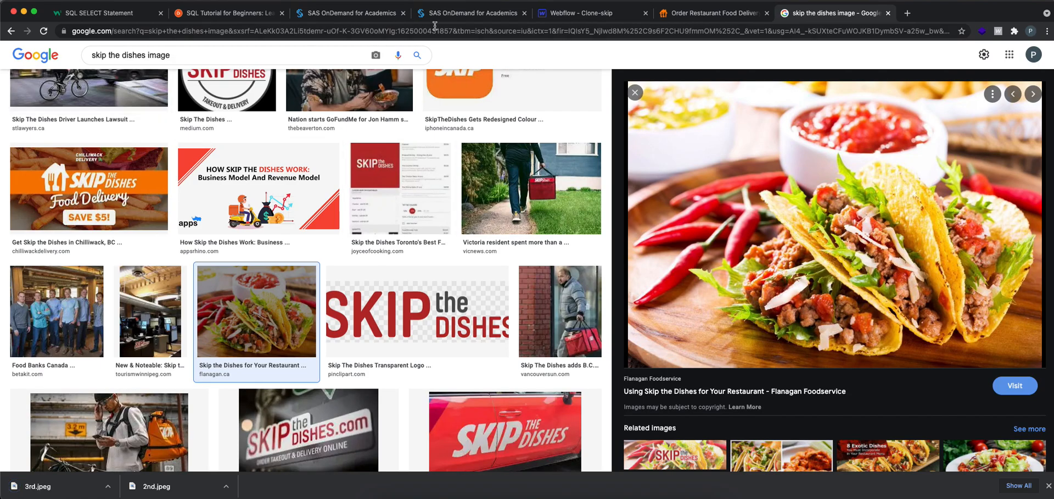
Return to the Webflow project and add a background image layer to Column 4 of the slide
click(593, 14)
key(z)
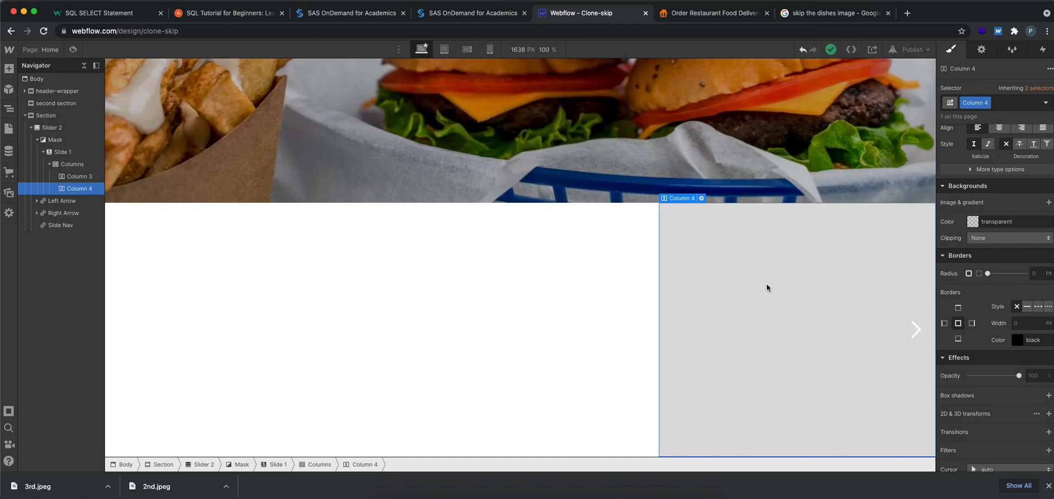
scroll(976, 311, up, 10)
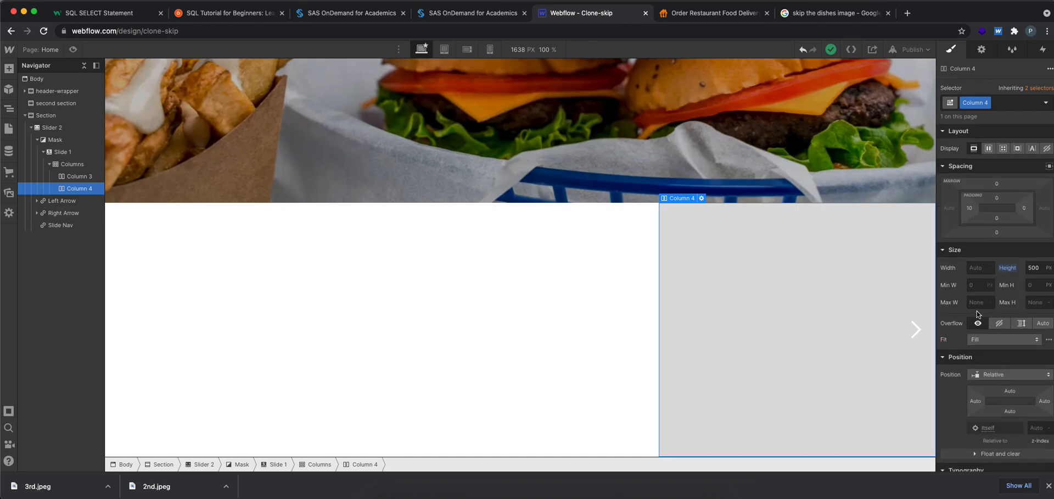
scroll(1003, 199, down, 10)
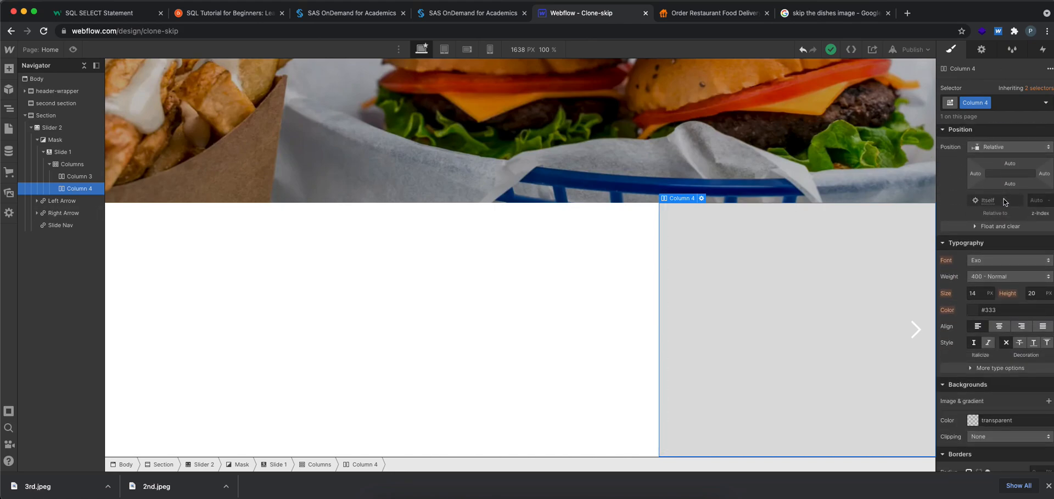
scroll(1004, 201, down, 2)
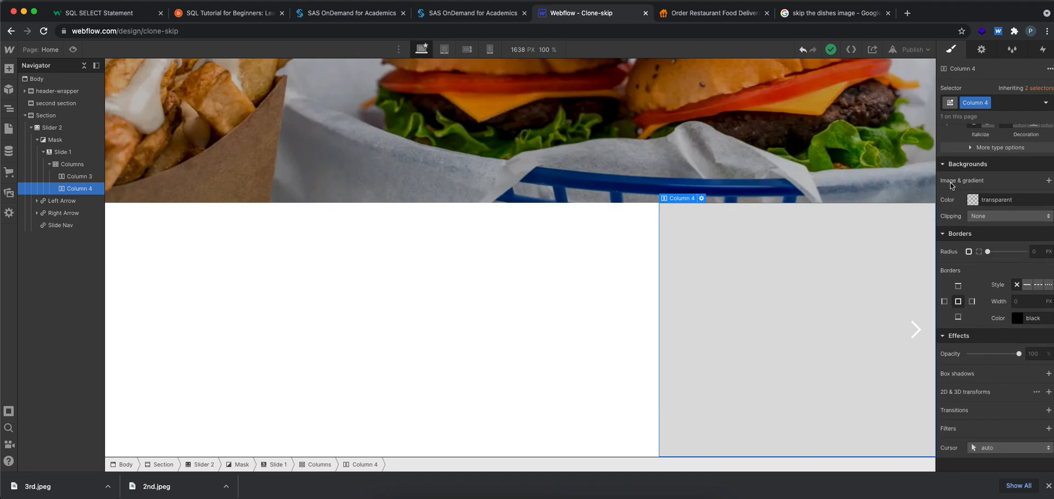
click(1049, 180)
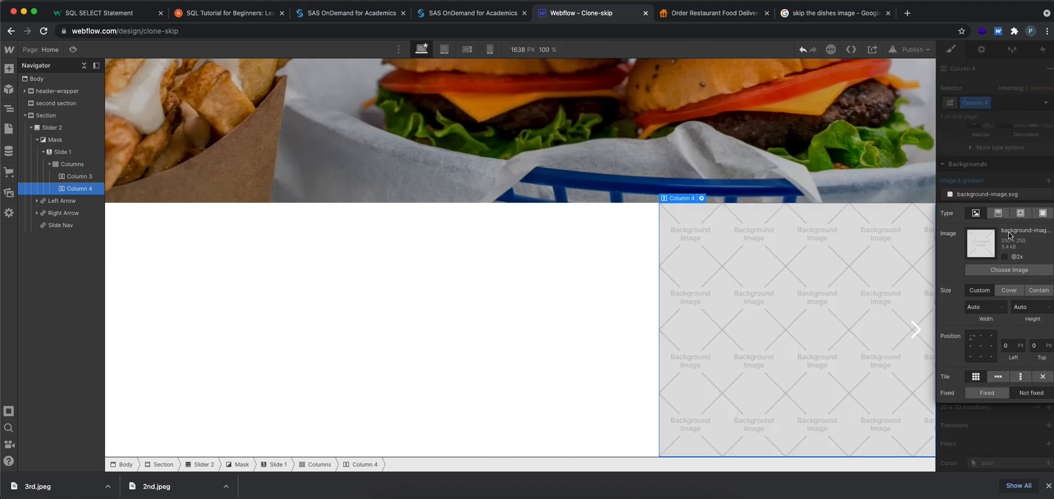
Upload the taco photo 3rd.jpeg from the Desktop as Column 4's background, sized to Cover and positioned at the centre
click(1009, 270)
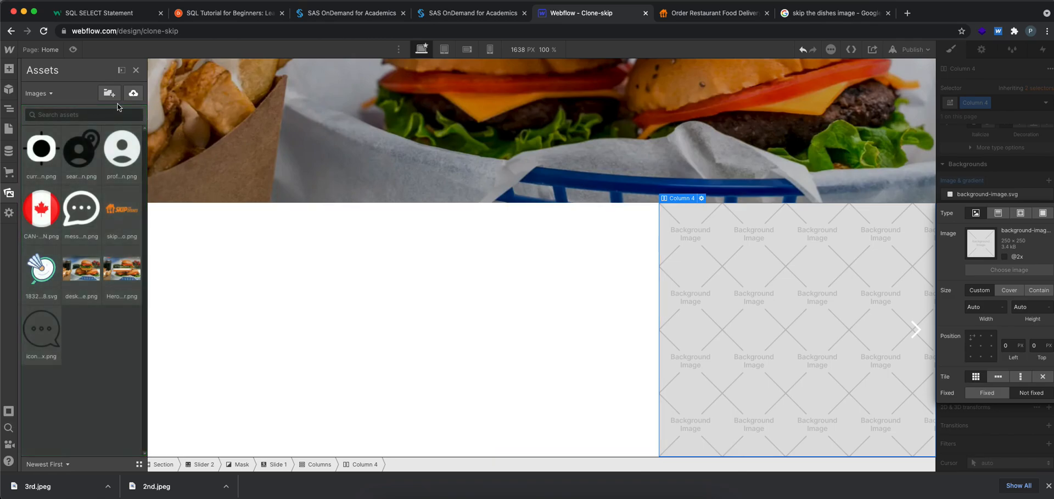
click(131, 94)
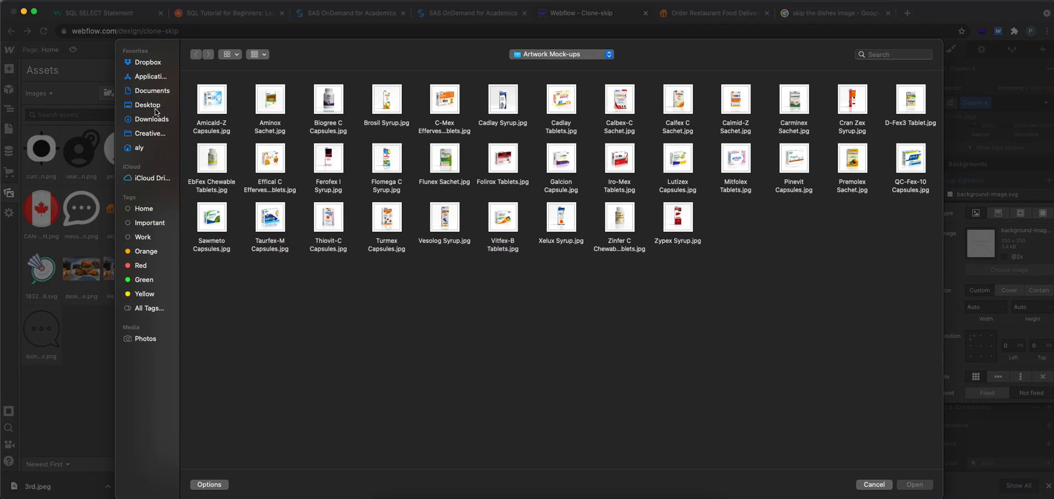
click(157, 108)
double_click(320, 100)
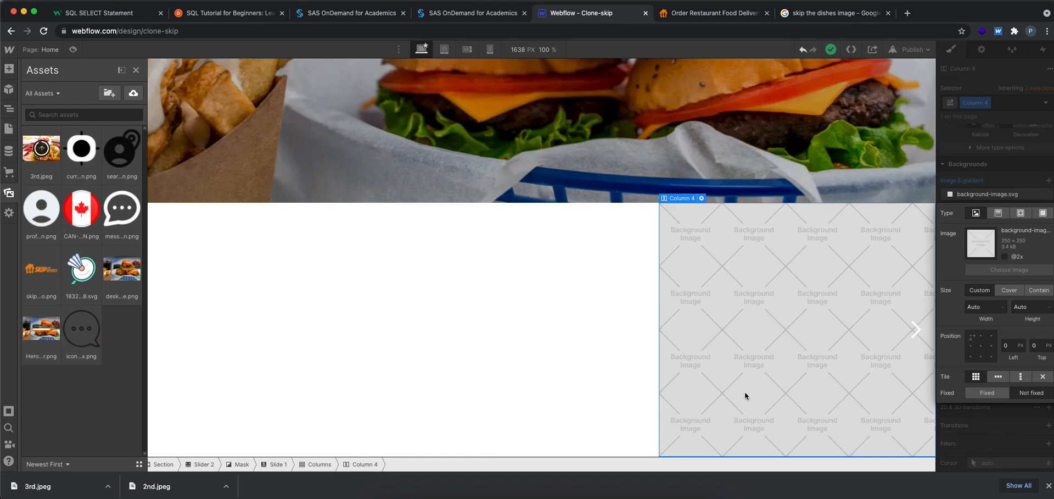
click(1011, 290)
click(982, 346)
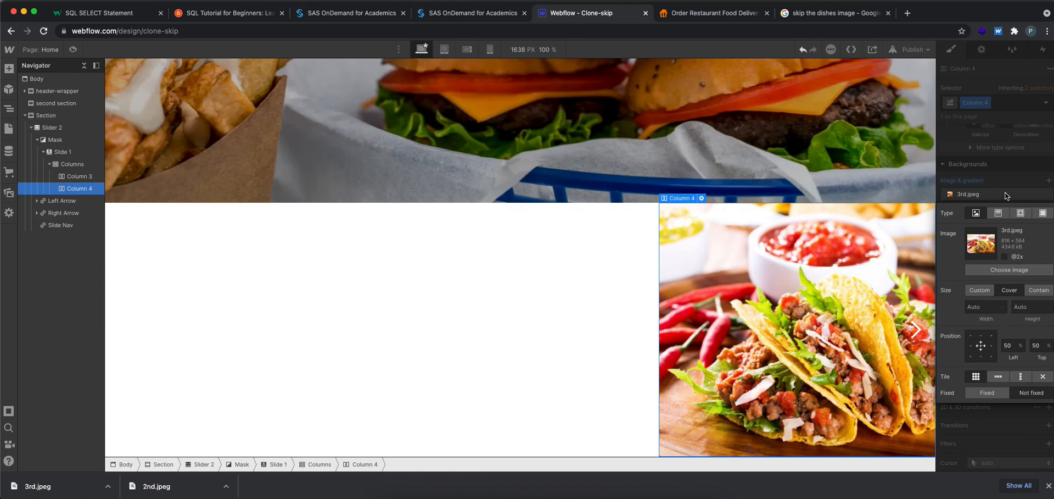
Review the More Choice slide's heading and description on skipthedishes.com, and add a Container inside Column 3 of the Webflow slide
click(558, 281)
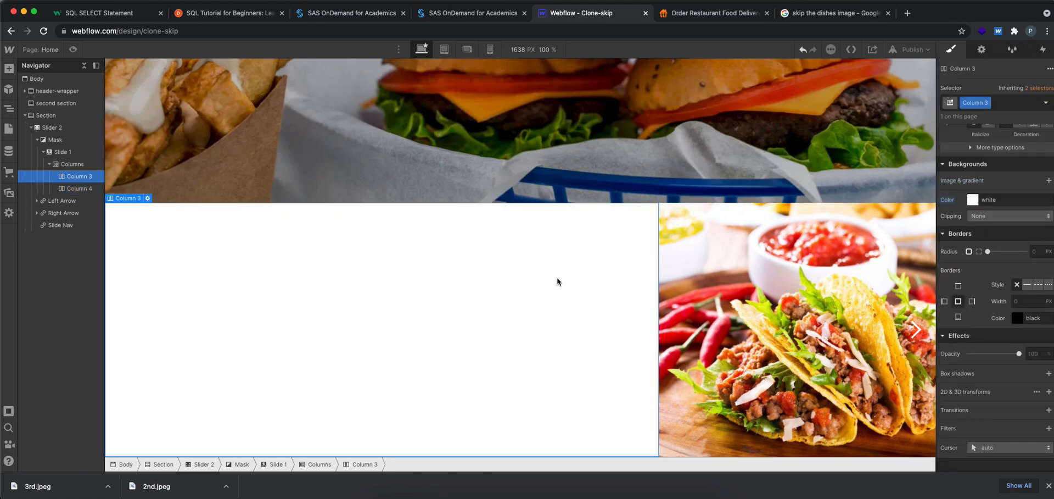
scroll(417, 299, up, 5)
scroll(416, 296, down, 5)
click(713, 12)
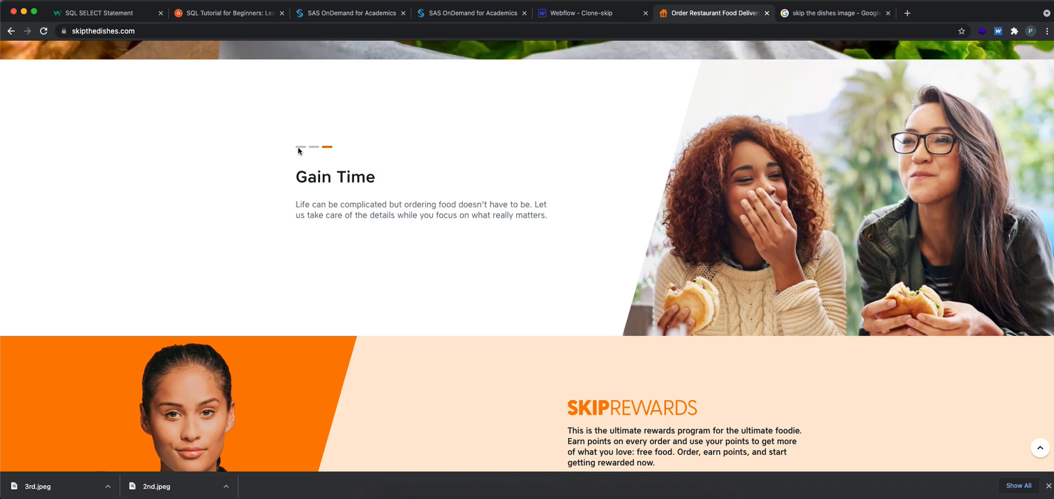
drag(302, 179, 393, 181)
drag(525, 219, 315, 187)
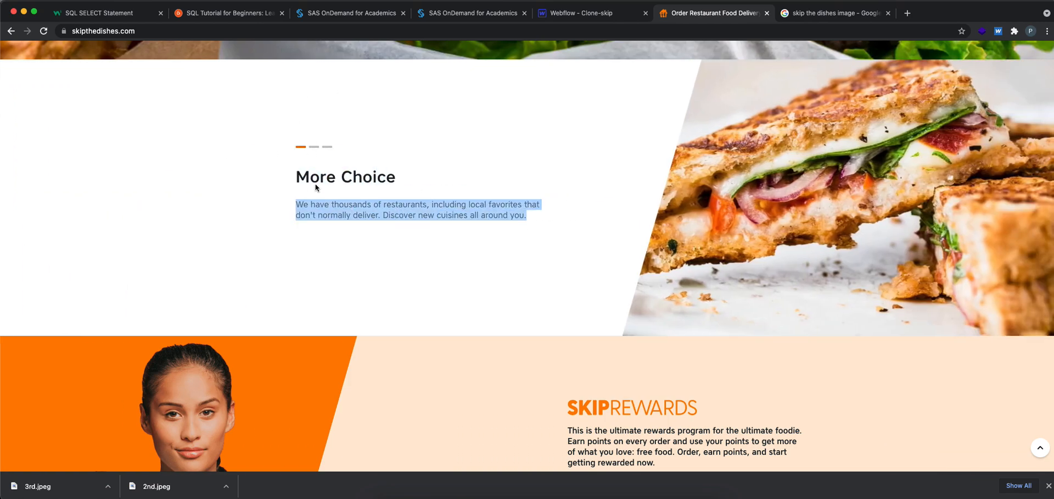
click(563, 15)
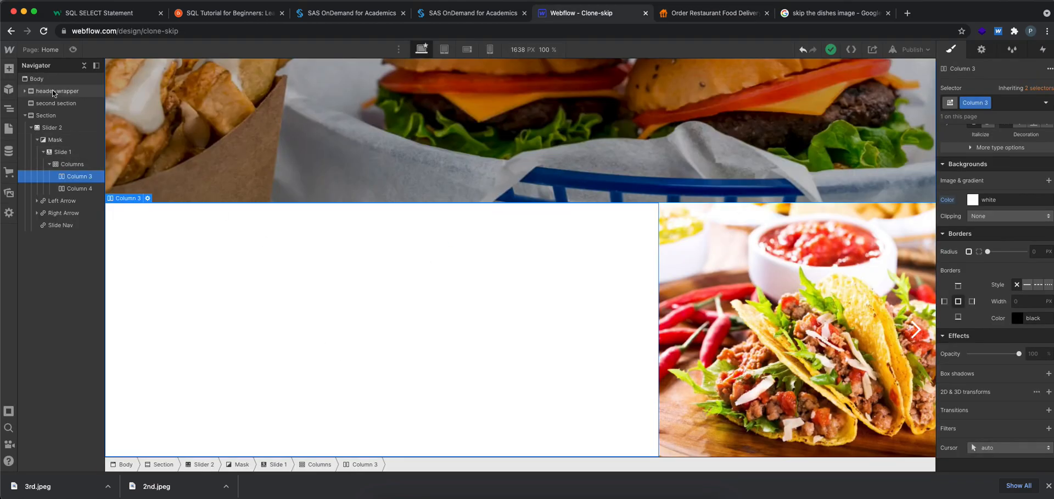
click(9, 68)
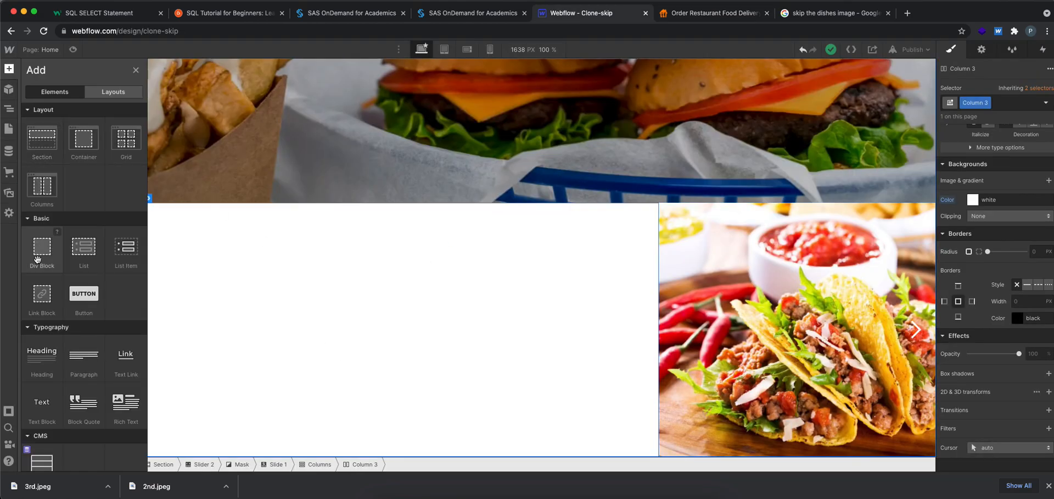
click(79, 141)
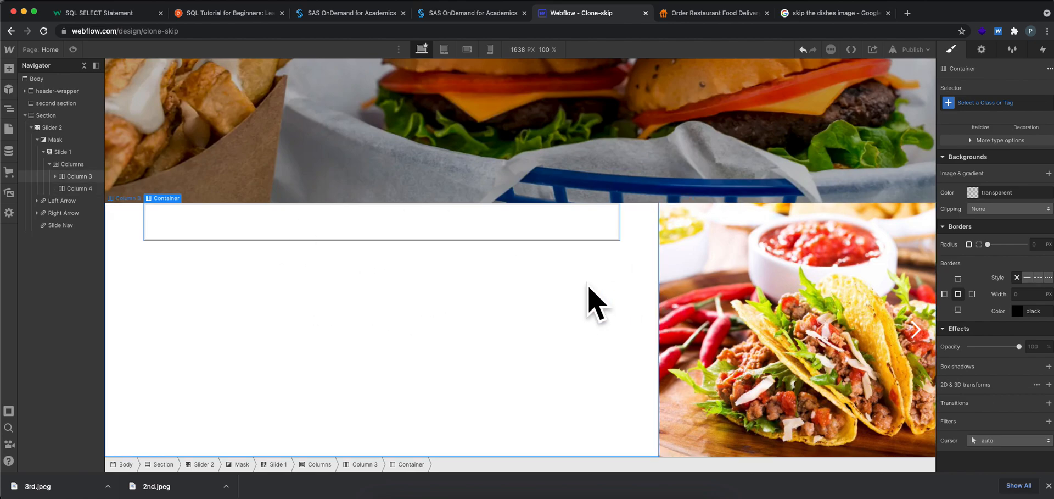
Set Column 3 to flex display with its content centred horizontally and vertically
click(55, 176)
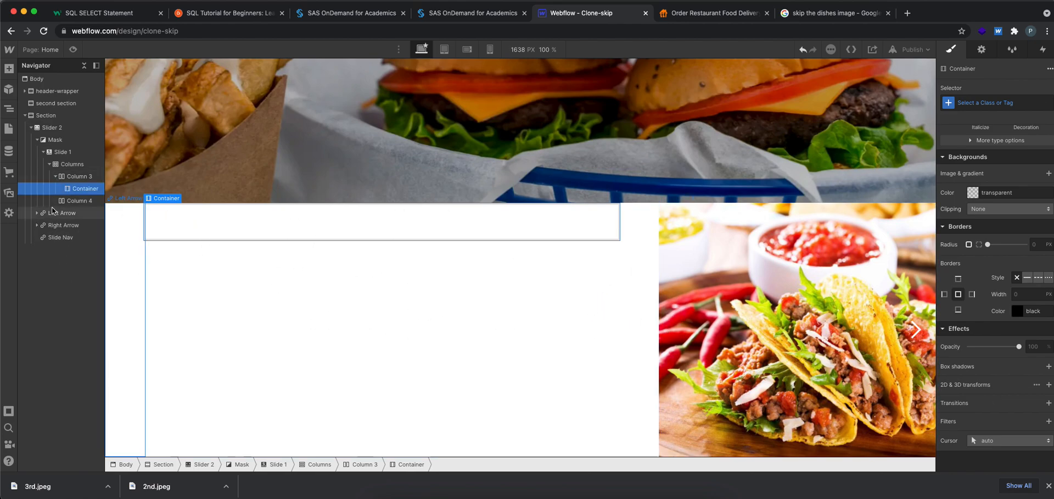
click(78, 176)
scroll(996, 175, up, 5)
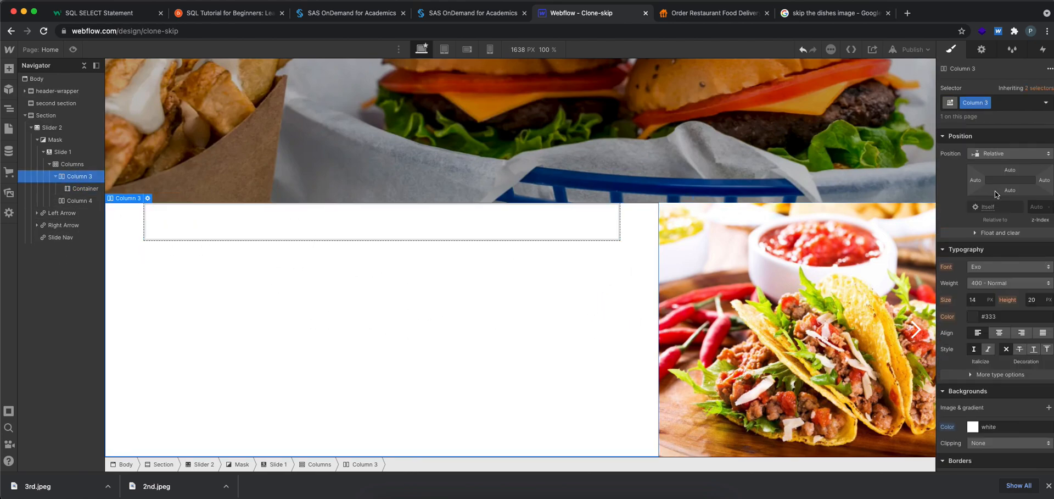
click(988, 148)
click(993, 184)
click(993, 201)
Insert a Heading inside the container in Column 3
click(390, 327)
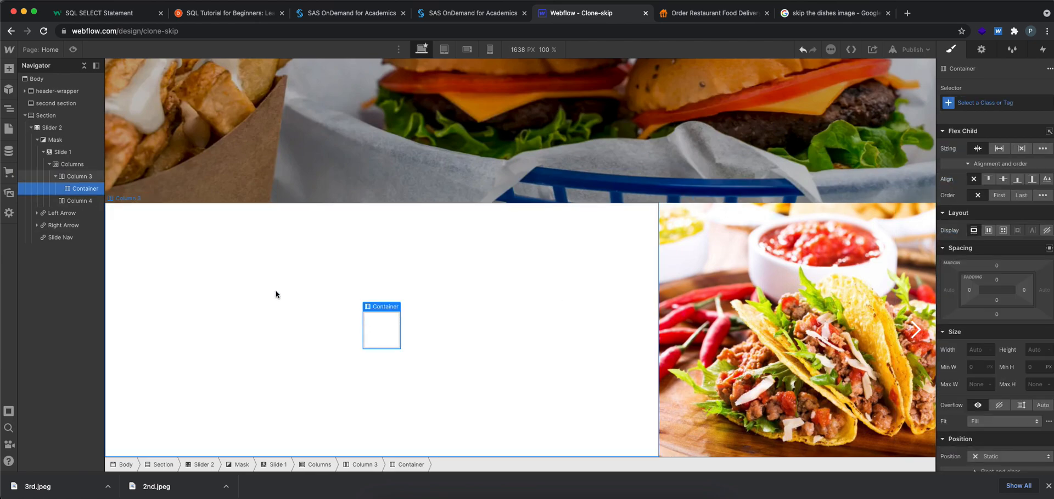
click(9, 68)
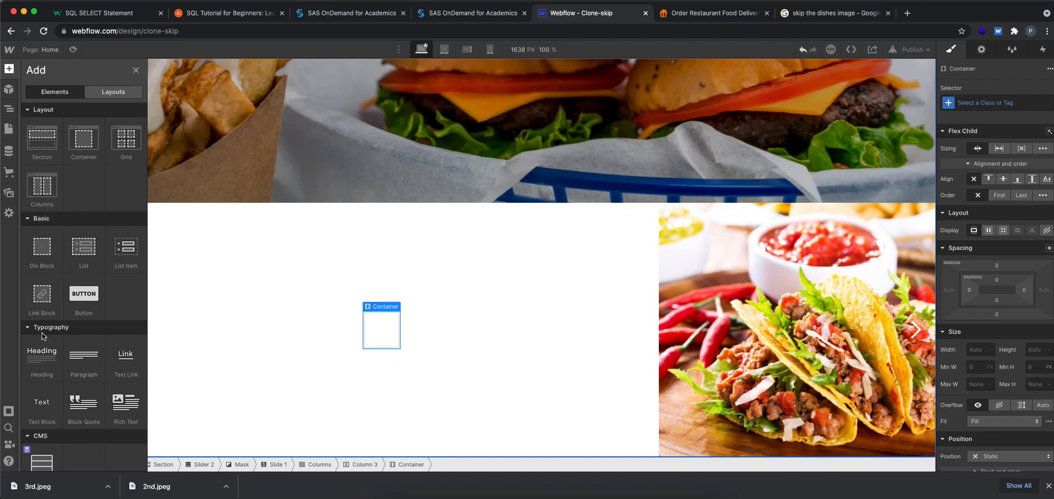
click(41, 355)
click(379, 374)
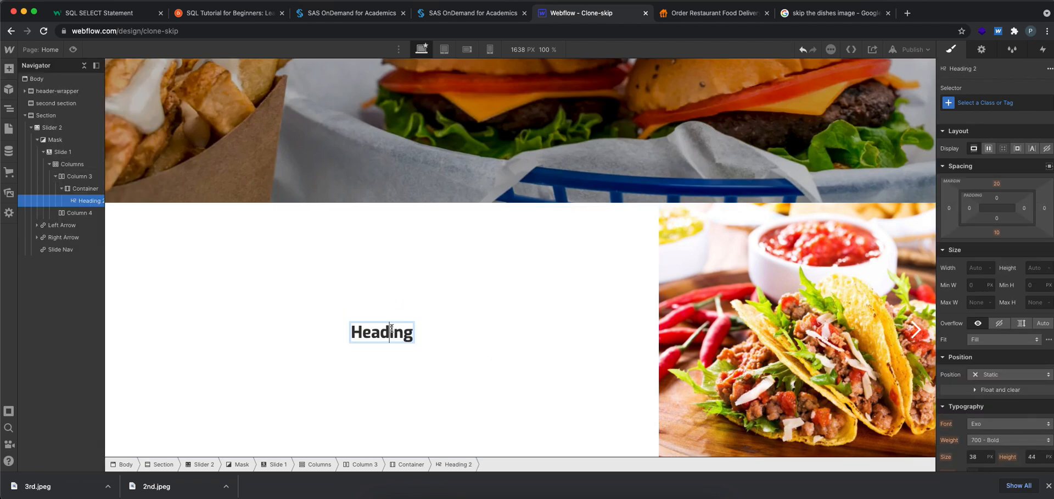
Check the first slide's title on skipthedishes.com and change the Webflow heading text to "More Choice"
click(714, 13)
click(588, 14)
click(692, 14)
click(302, 147)
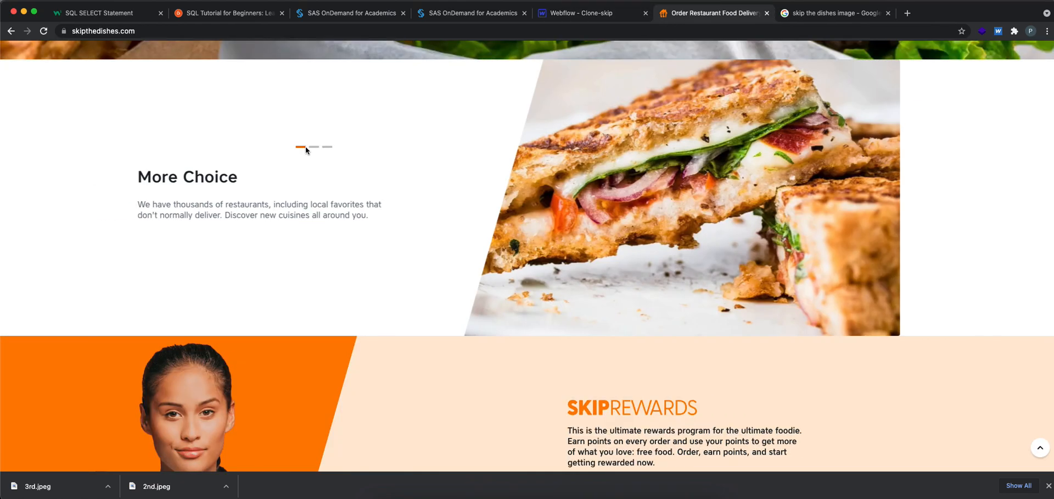
click(587, 14)
double_click(379, 331)
text(More Choice)
click(456, 346)
Add a Paragraph to the container below the More Choice heading
click(86, 188)
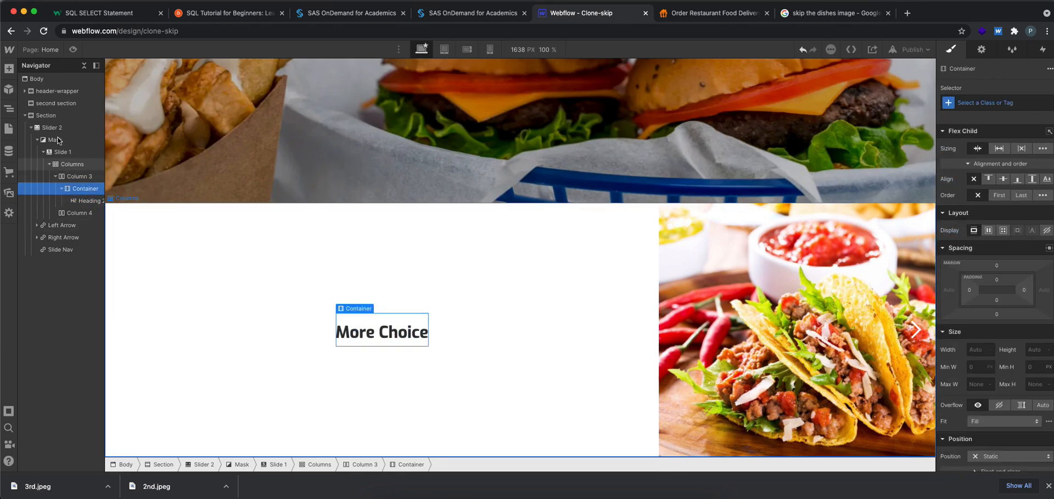
click(9, 68)
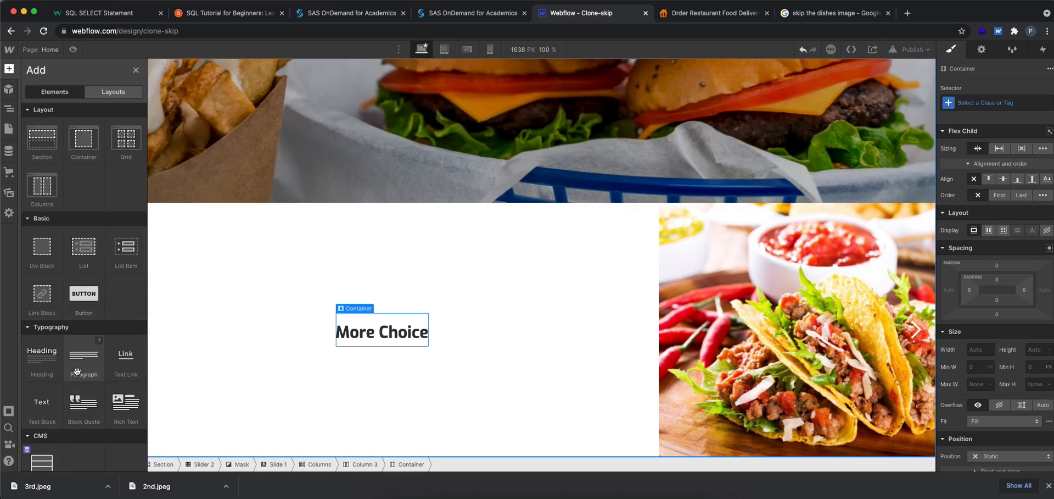
click(83, 360)
Copy the More Choice description from skipthedishes.com and replace the new paragraph's placeholder text with it
click(696, 12)
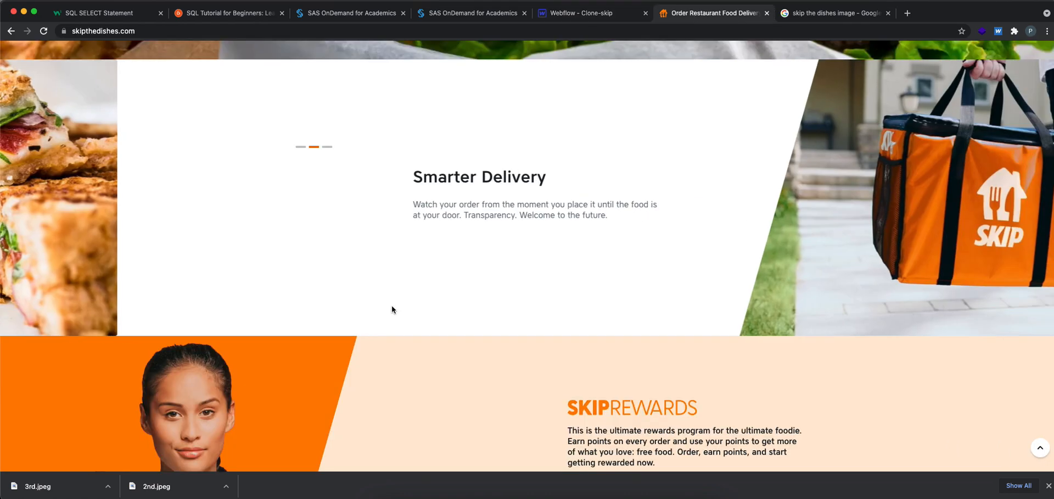
click(299, 147)
drag(295, 203, 531, 217)
key(super+c)
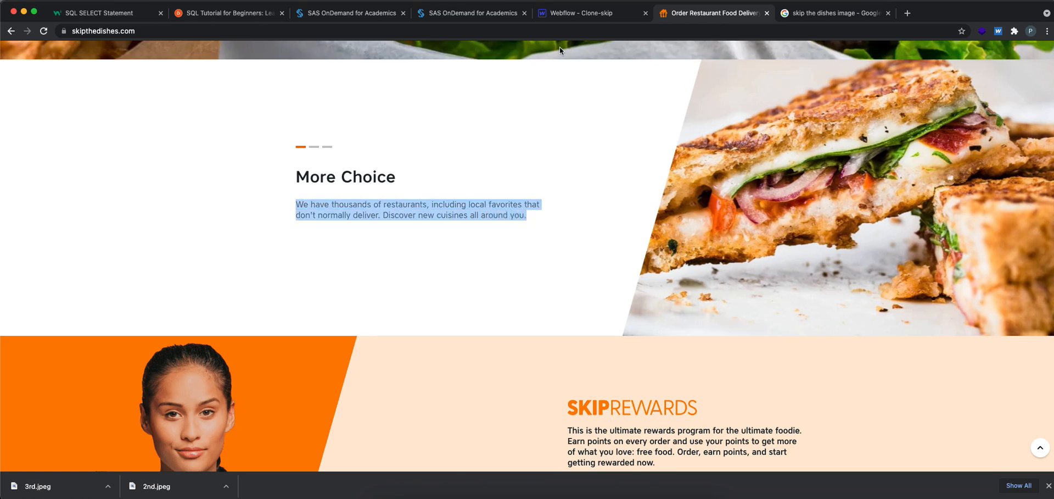
click(573, 13)
double_click(312, 356)
key(super+a)
key(super+v)
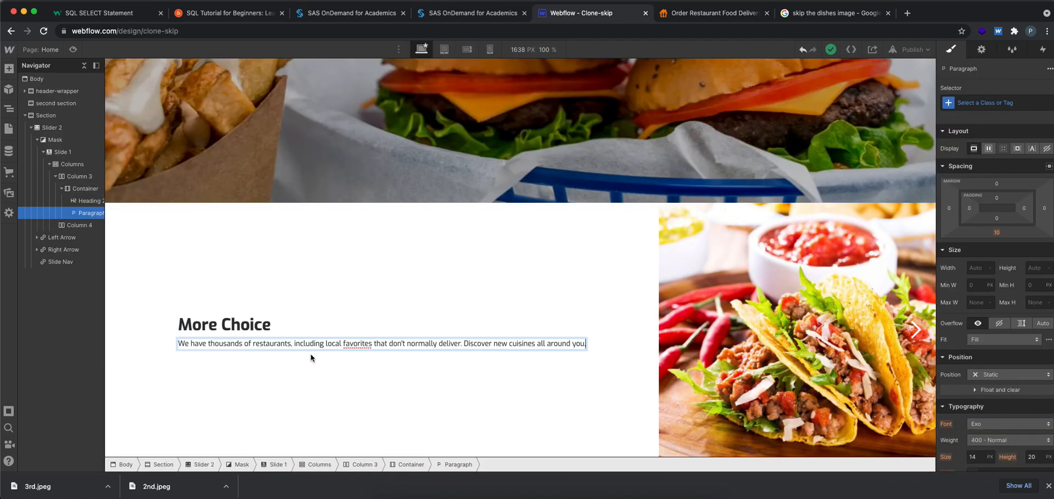
click(358, 417)
click(421, 343)
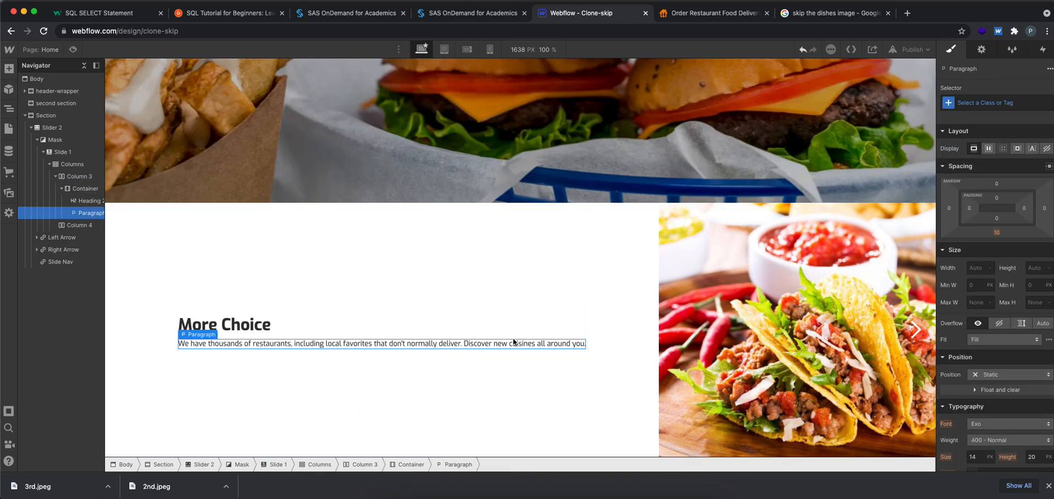
Preview the page to check the slide's layout, close the downloads bar and return to the designer
click(73, 49)
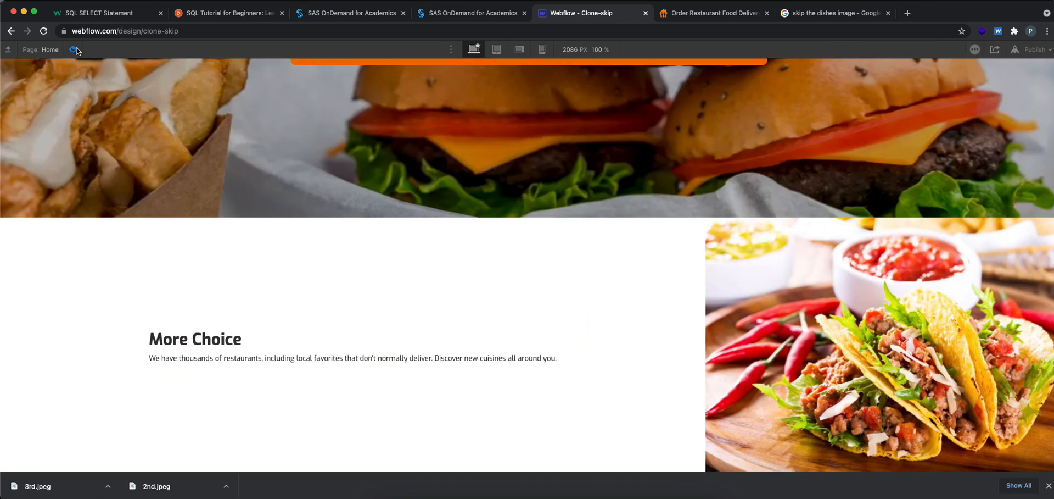
scroll(329, 269, up, 5)
scroll(348, 278, down, 5)
click(1049, 486)
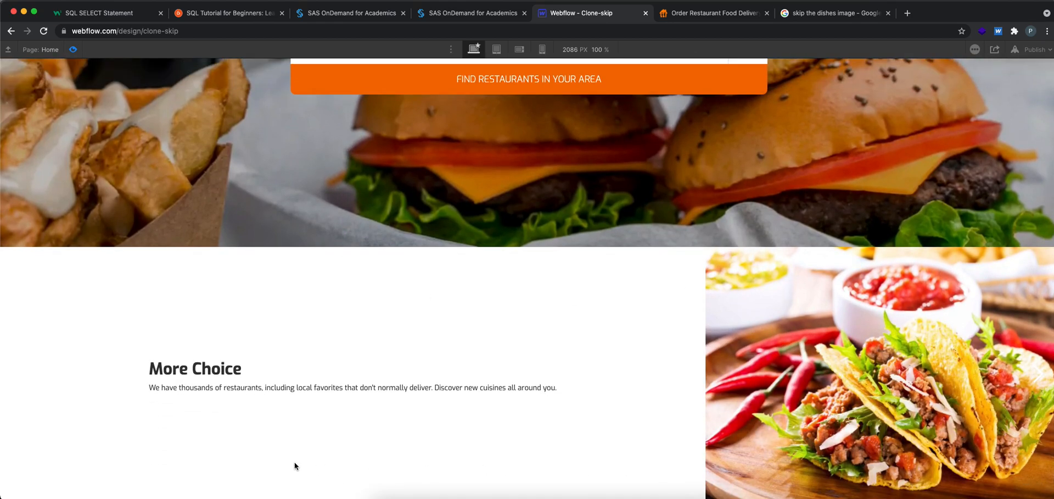
click(73, 49)
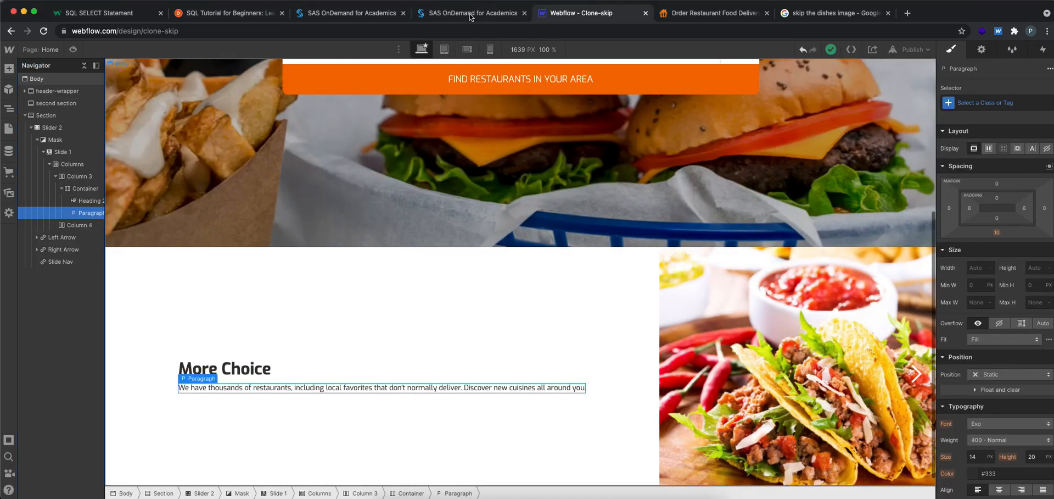
Check the More Choice slide on skipthedishes.com and break the Webflow description onto a second line before "don't"
key(ctrl+Tab)
click(567, 18)
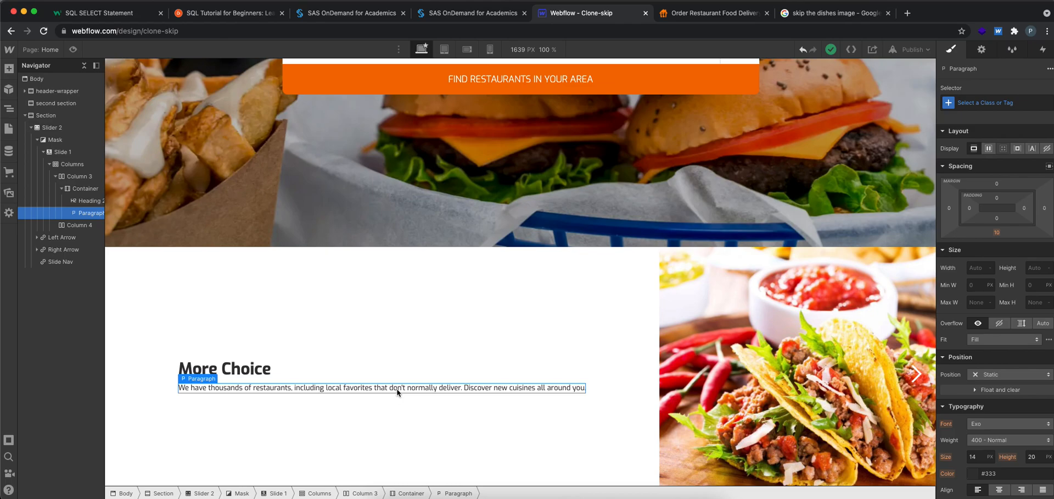
click(673, 20)
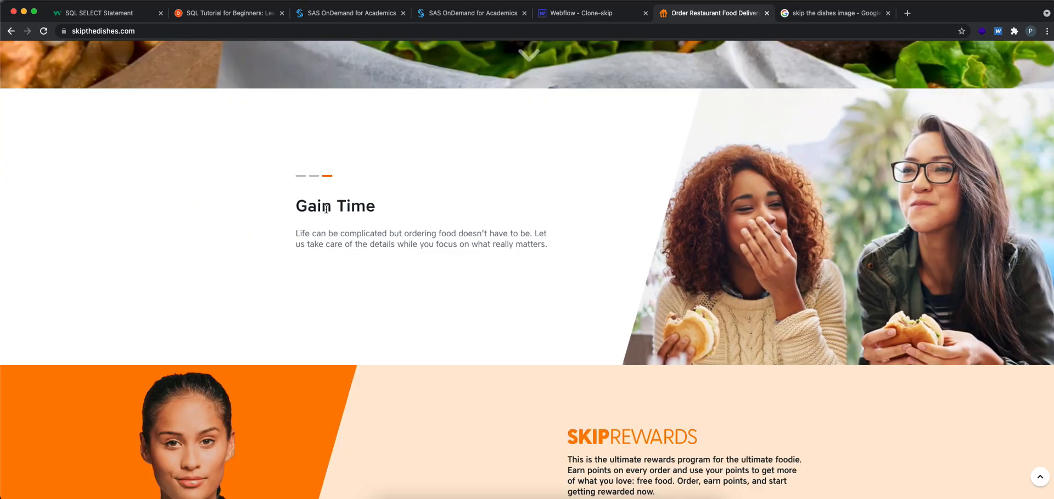
click(301, 176)
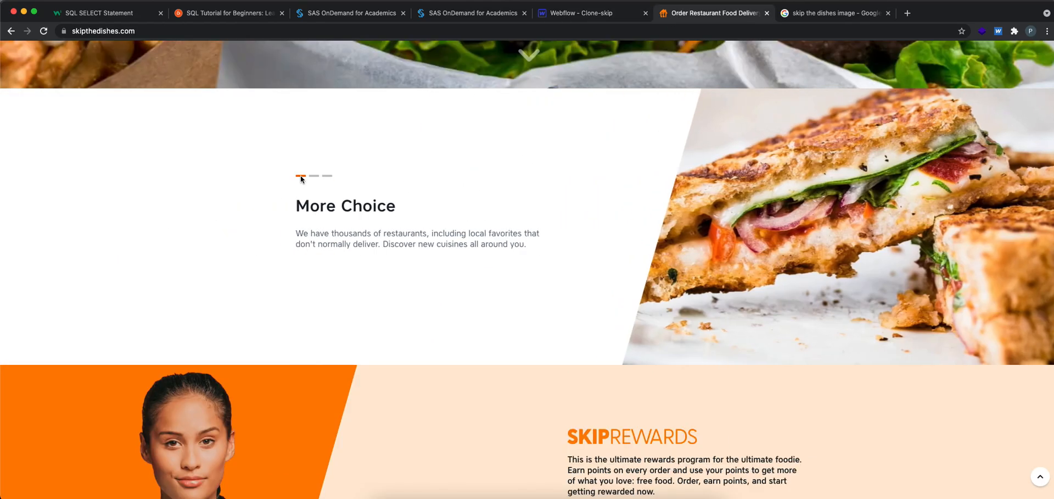
click(626, 19)
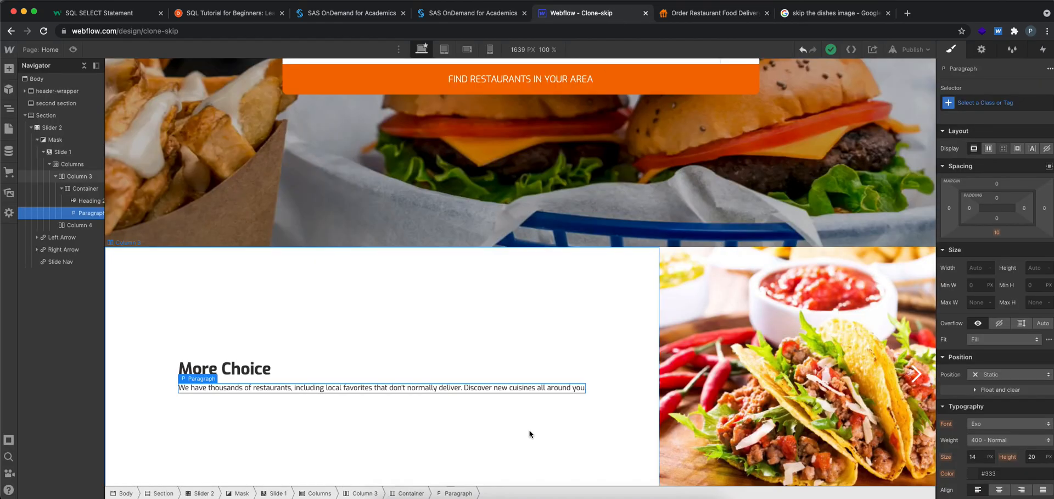
click(387, 387)
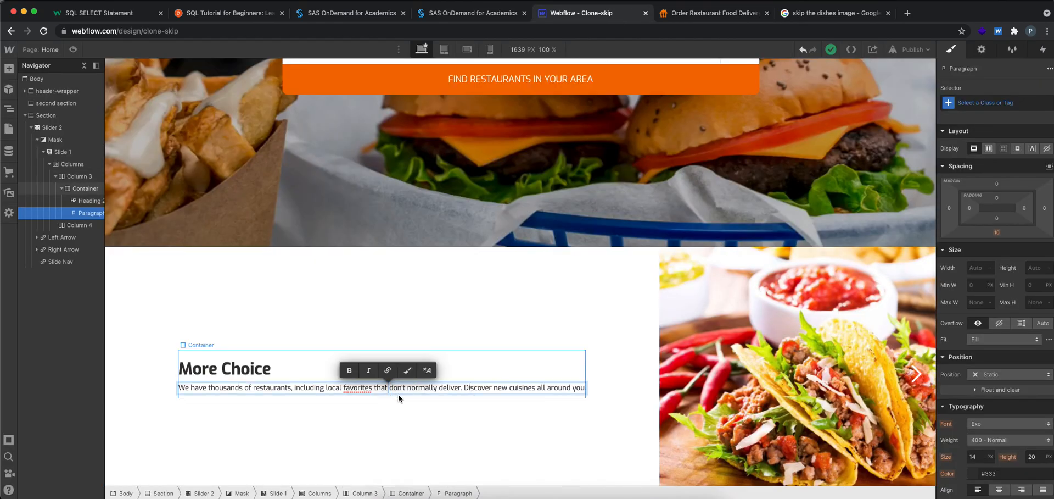
key(Return)
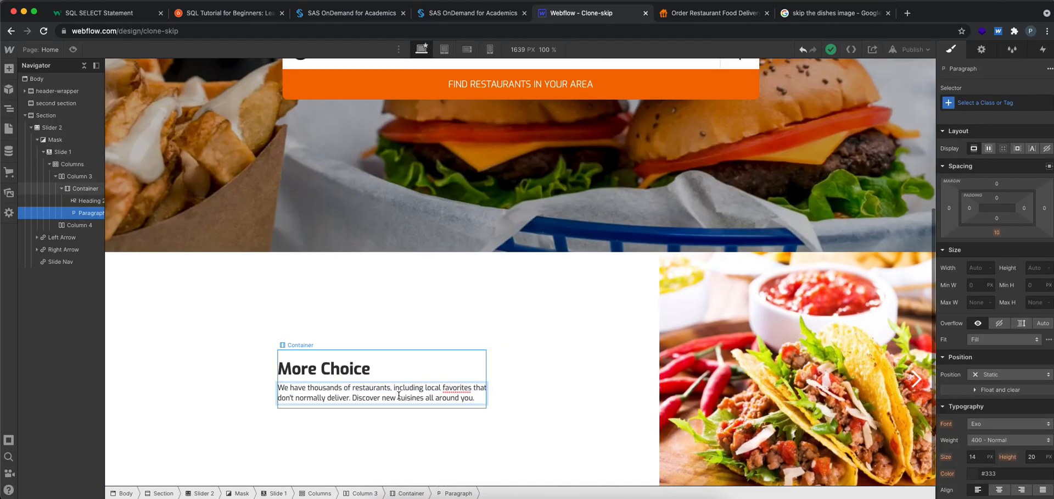
Add the word "favorites" from the description to the spelling dictionary and leave text editing
right_click(449, 388)
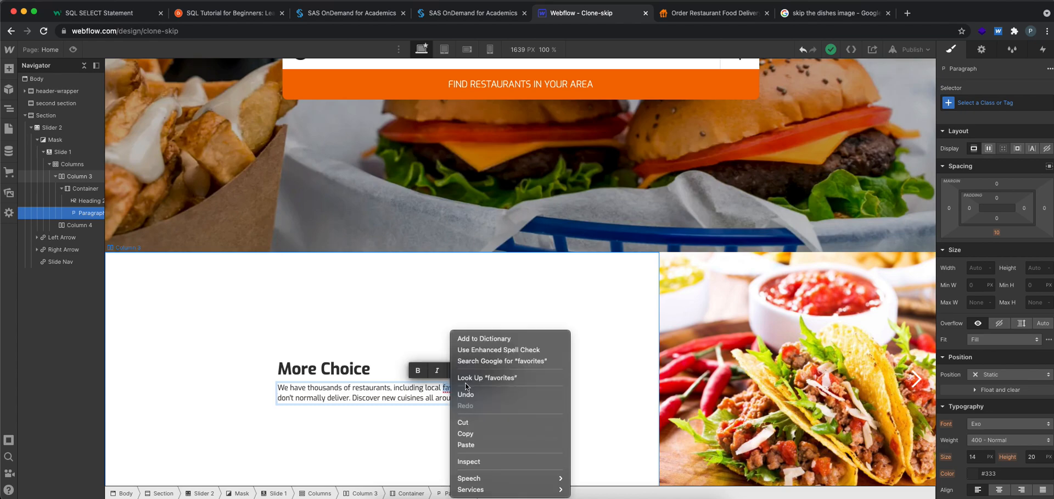
click(484, 339)
click(405, 302)
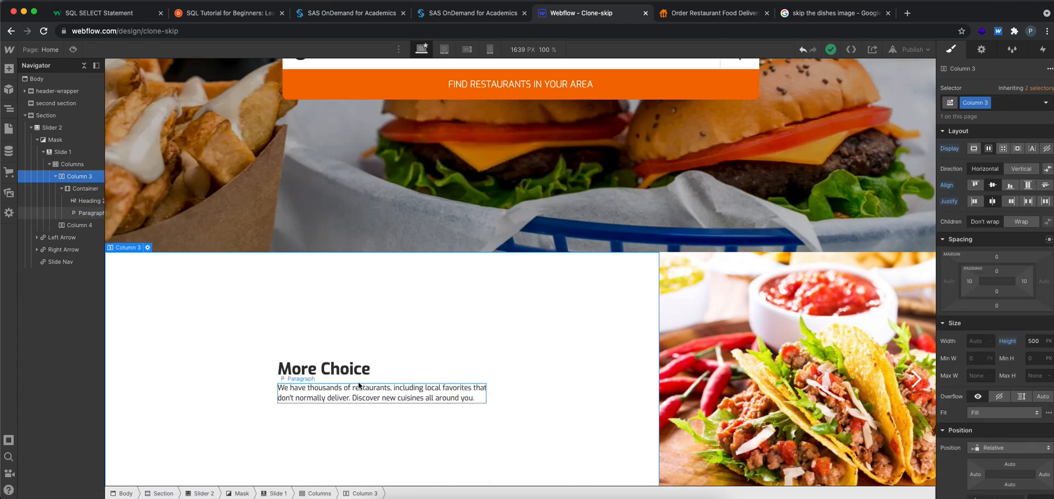
Review the slide's diagonal edge on skipthedishes.com and add a Div Block inside Slide 1 in Webflow
scroll(362, 379, down, 1)
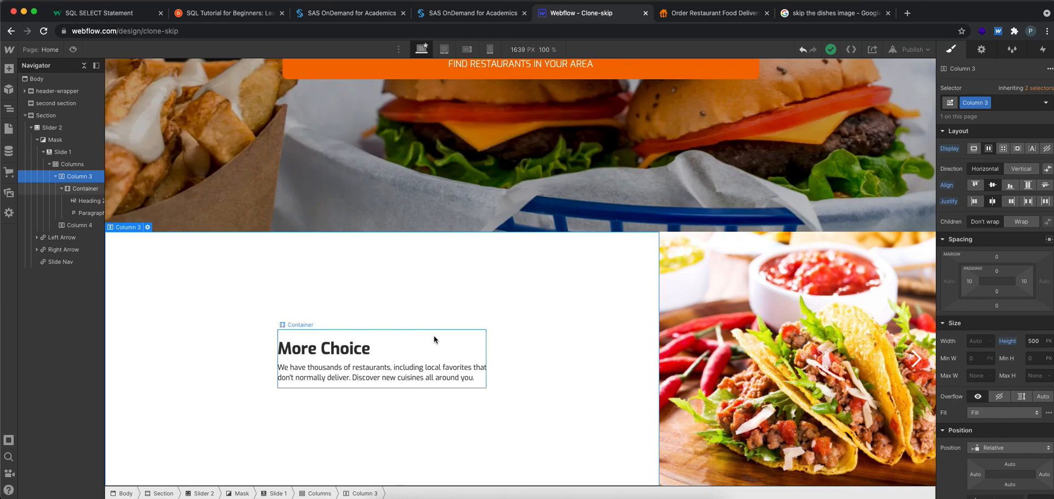
click(705, 14)
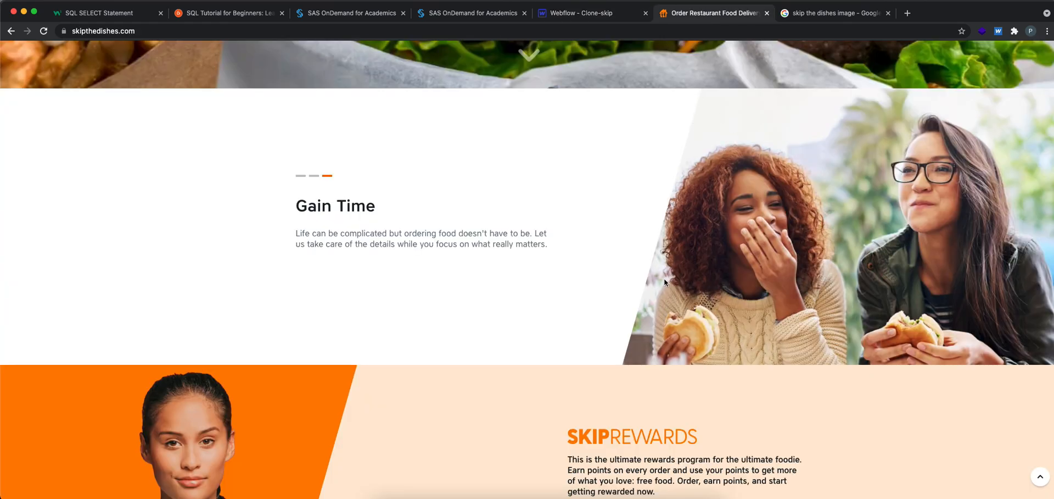
scroll(616, 250, up, 1)
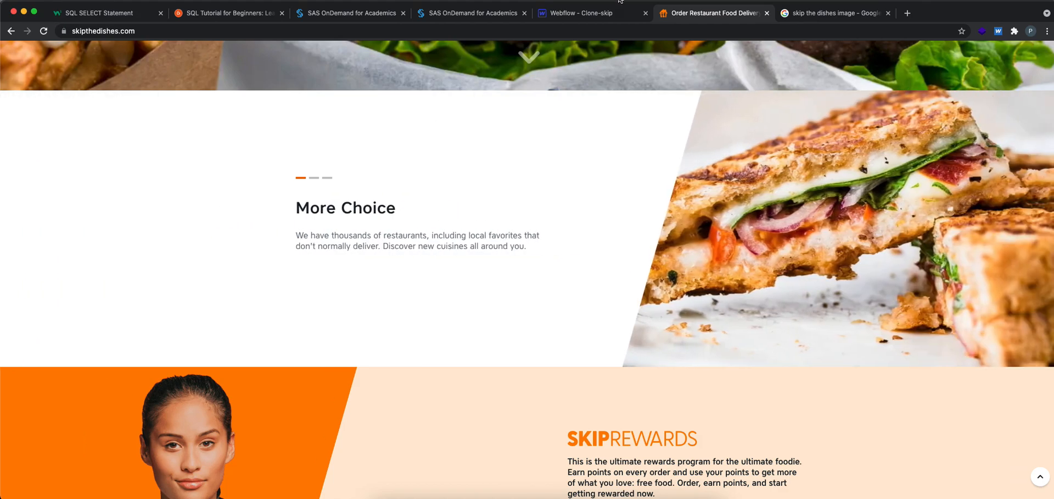
click(608, 11)
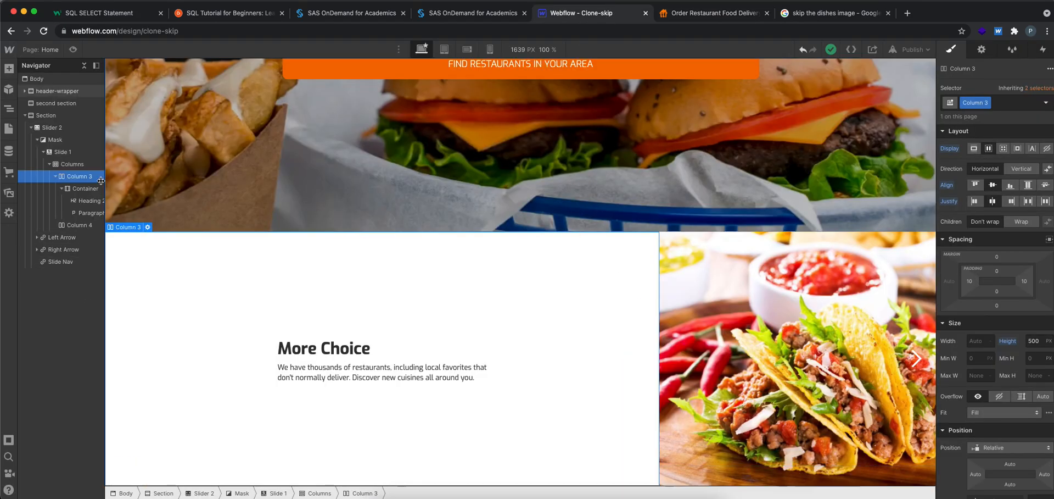
click(68, 163)
click(59, 152)
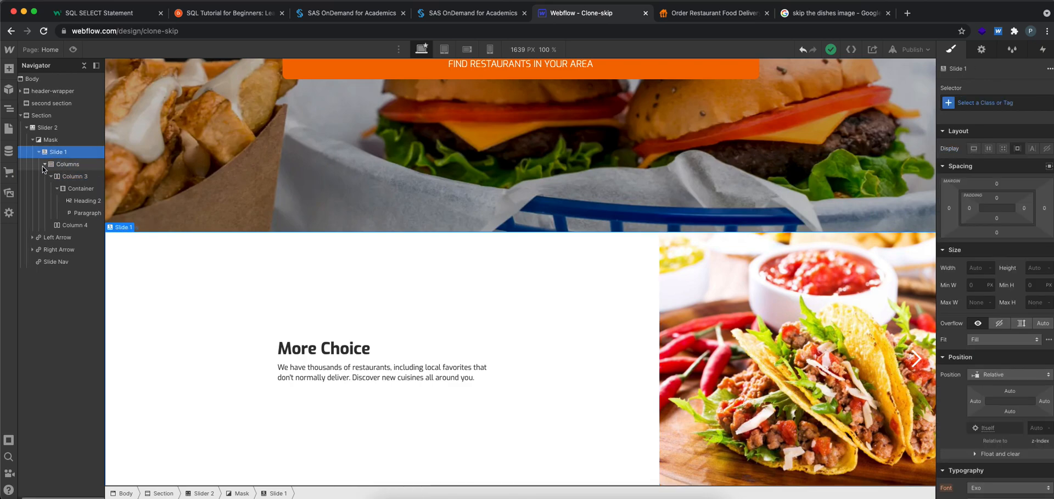
click(9, 68)
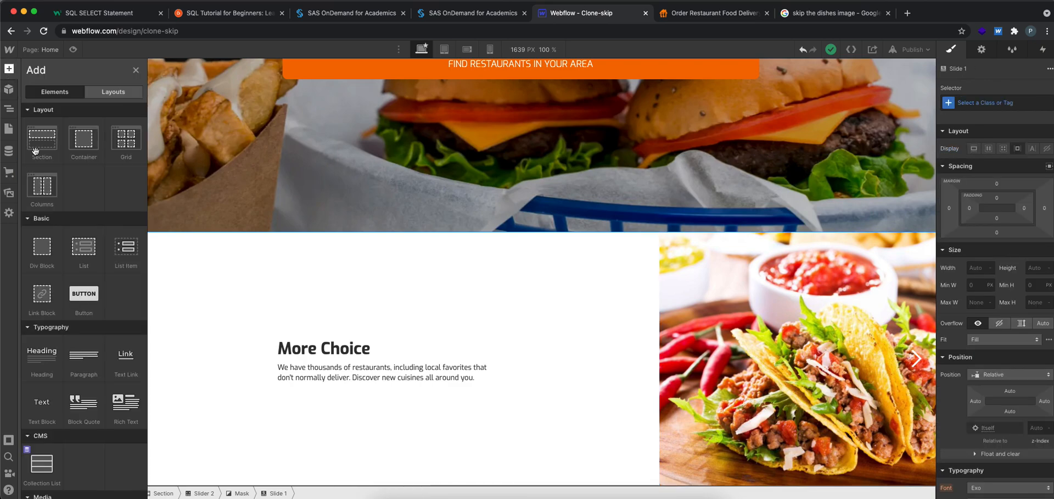
click(42, 248)
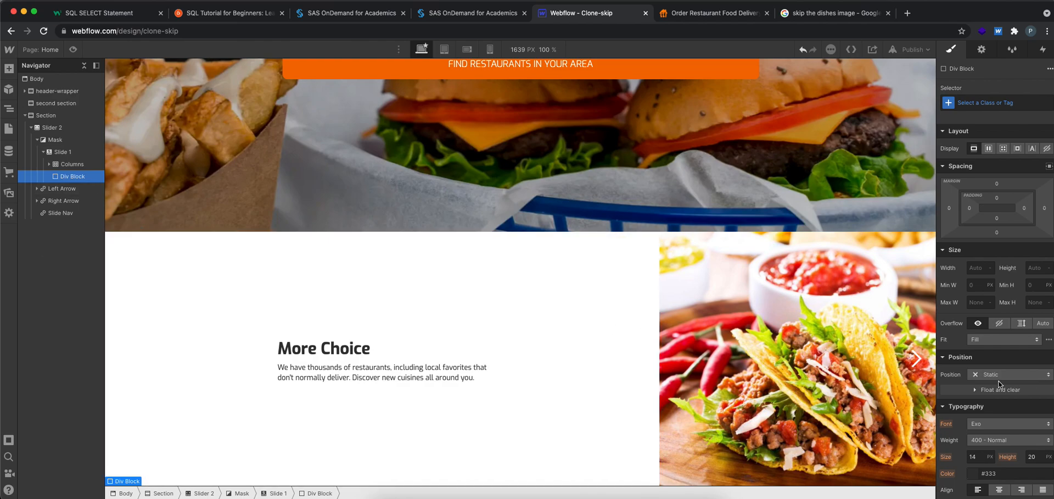
Give the new div block a near-black background color, #161616
scroll(971, 274, down, 6)
click(971, 271)
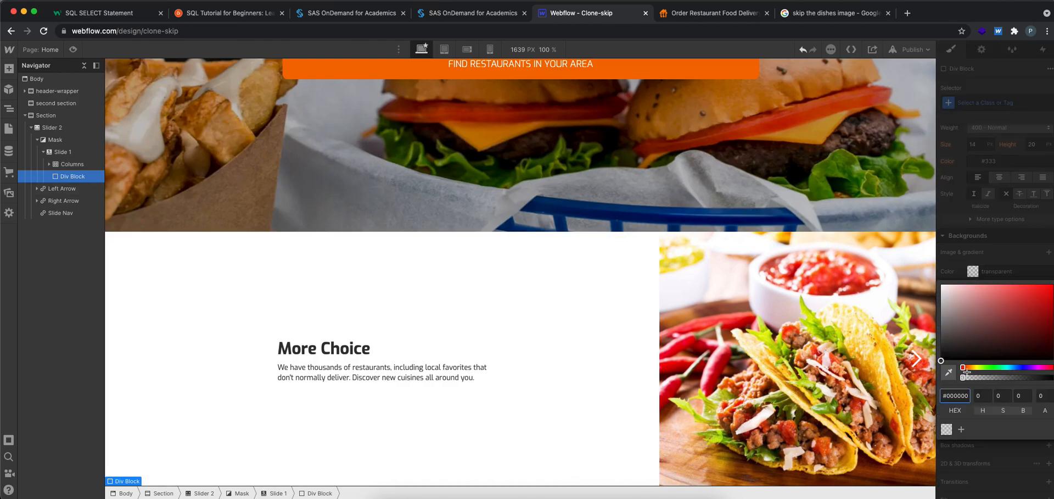
drag(955, 353, 941, 353)
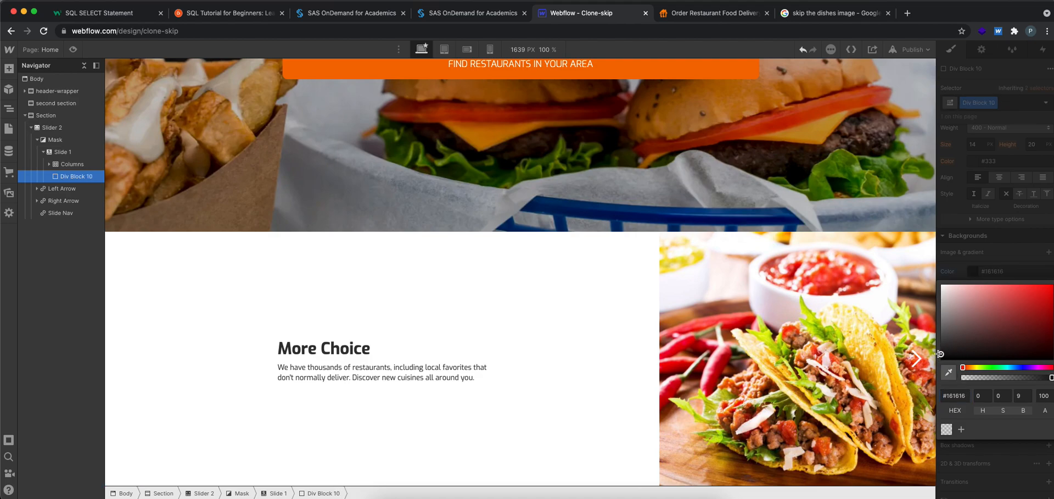
click(991, 269)
Set the div block's position to Absolute and move it above Columns within Slide 1
scroll(978, 336, up, 2)
scroll(1004, 295, up, 2)
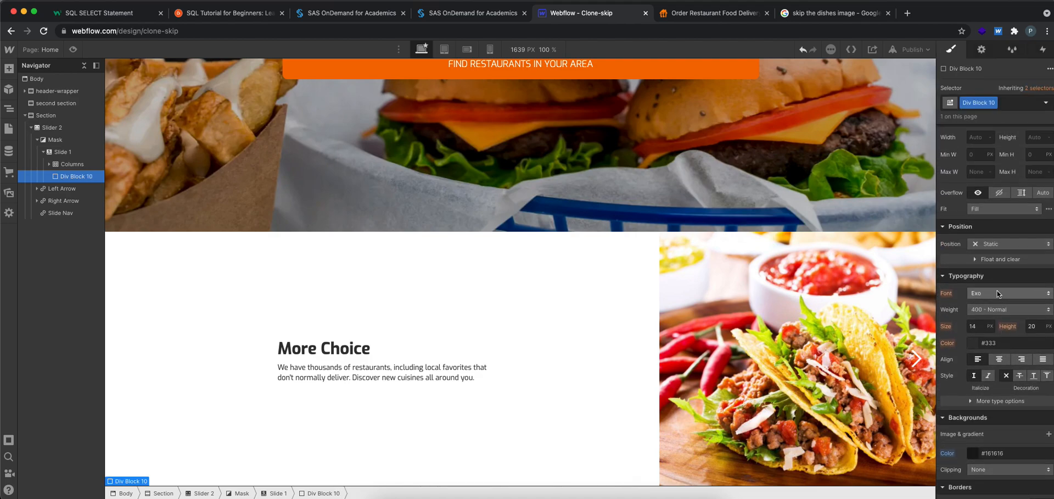
click(991, 242)
click(993, 267)
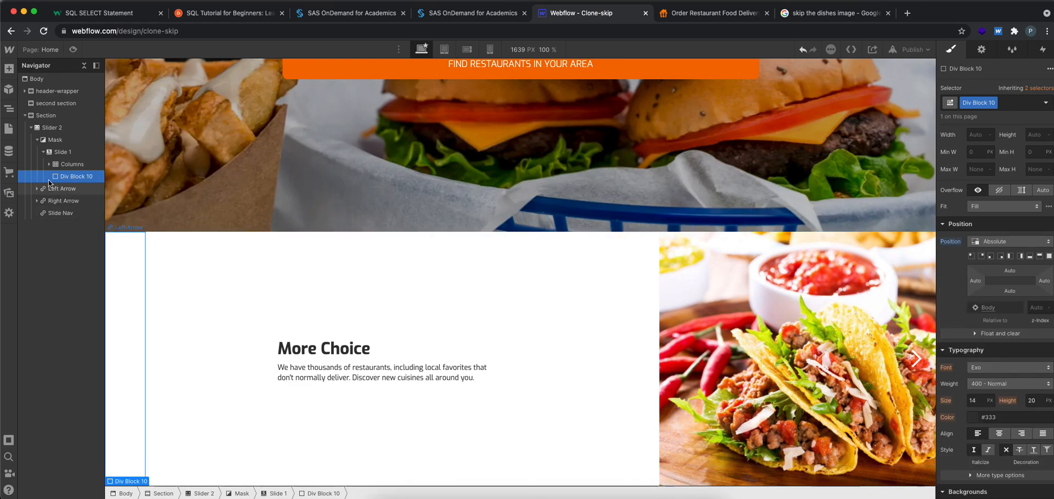
drag(63, 175, 62, 160)
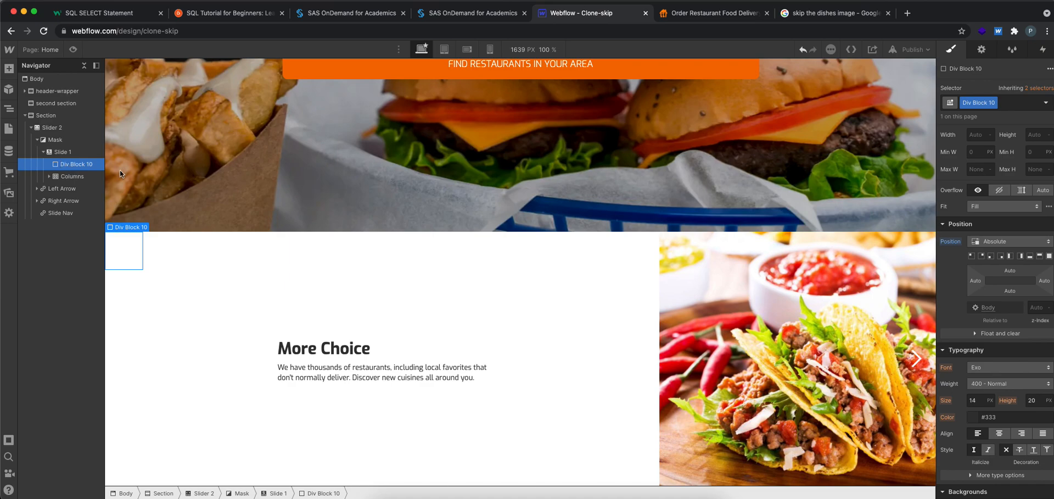
Set the div block's width to 300 px and its height to 1000 px
scroll(992, 303, up, 2)
scroll(992, 304, up, 1)
click(982, 228)
text(300)
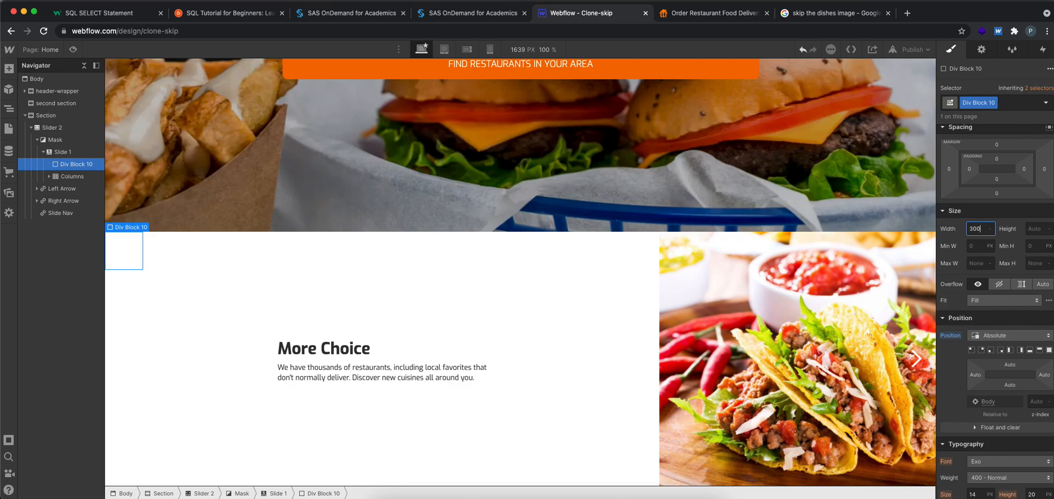
key(Tab)
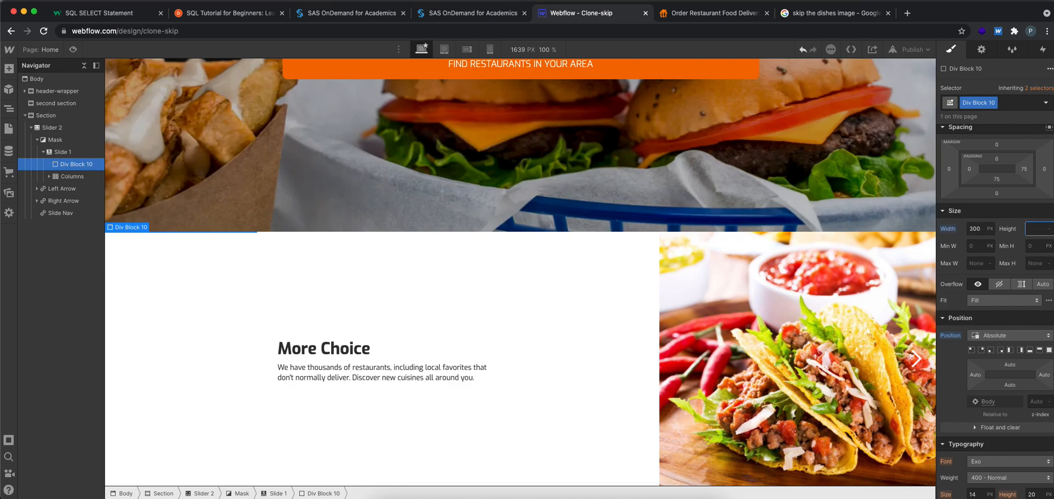
key(Return)
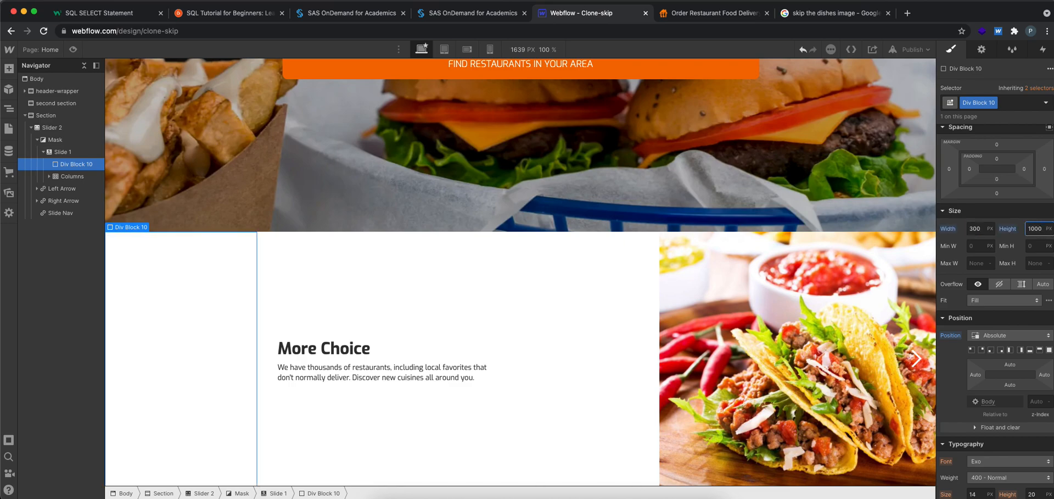
click(1013, 211)
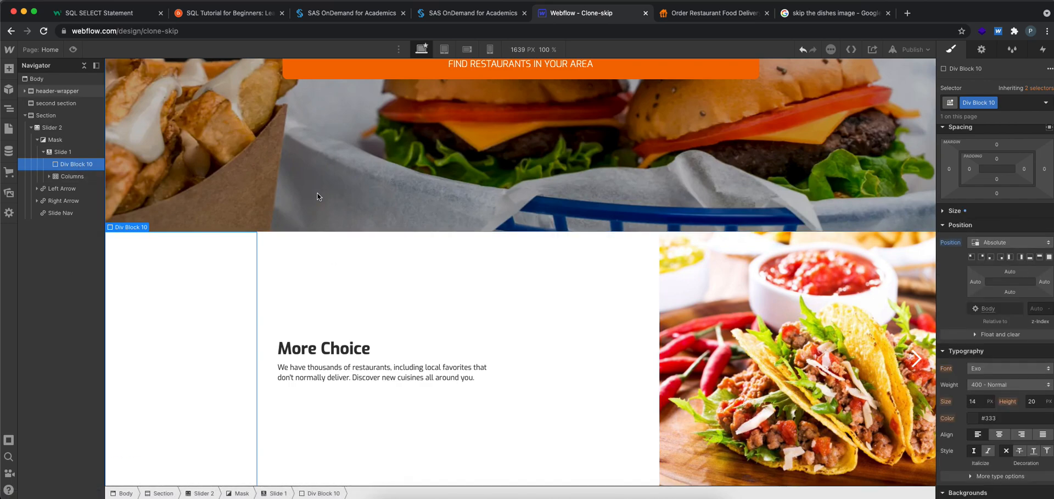
Set the div block's z-index to -1000
scroll(1027, 344, down, 2)
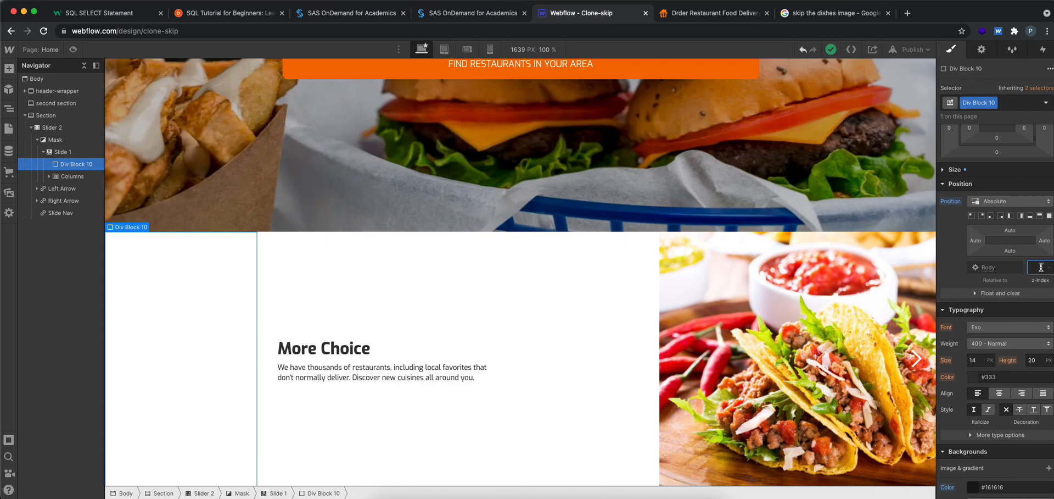
text(-10)
key(Return)
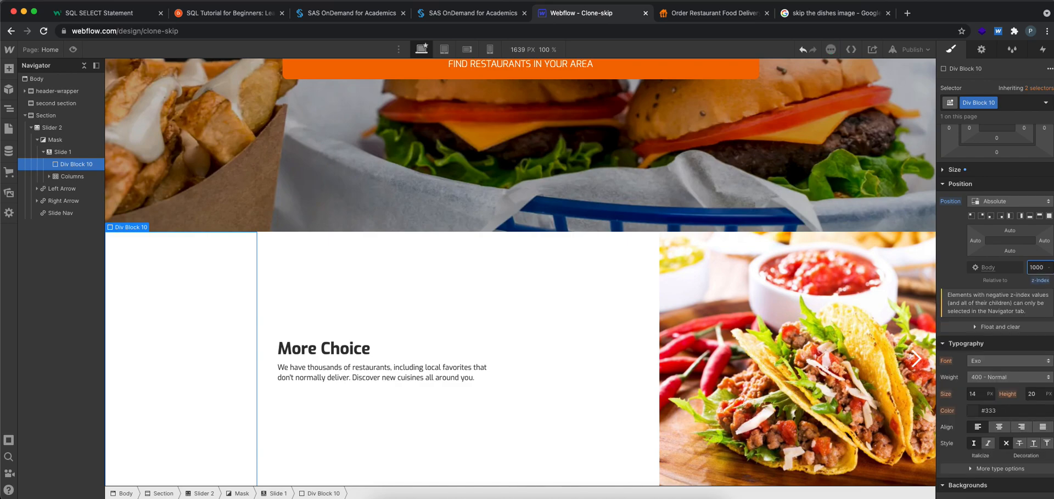
click(139, 267)
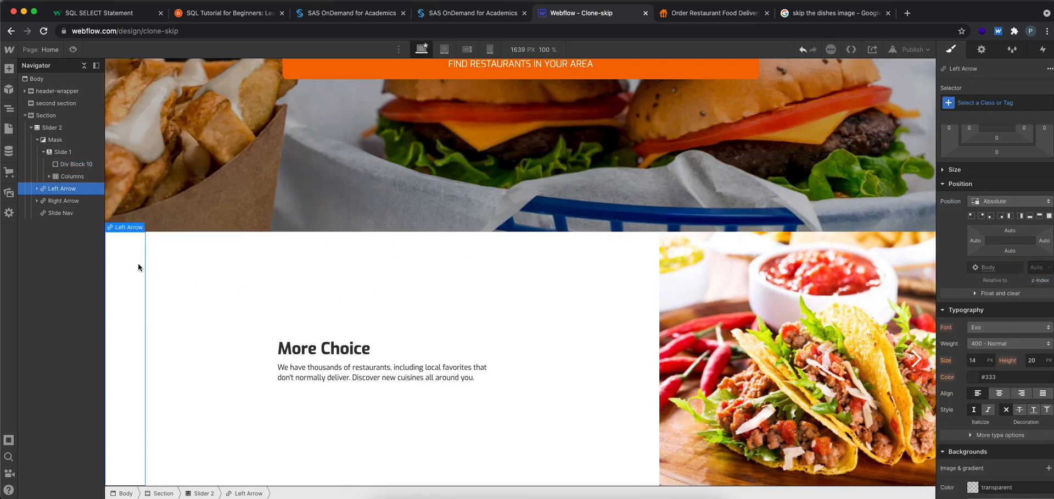
Change the div block's z-index to 1000 and compare its stacking with the text column
click(88, 165)
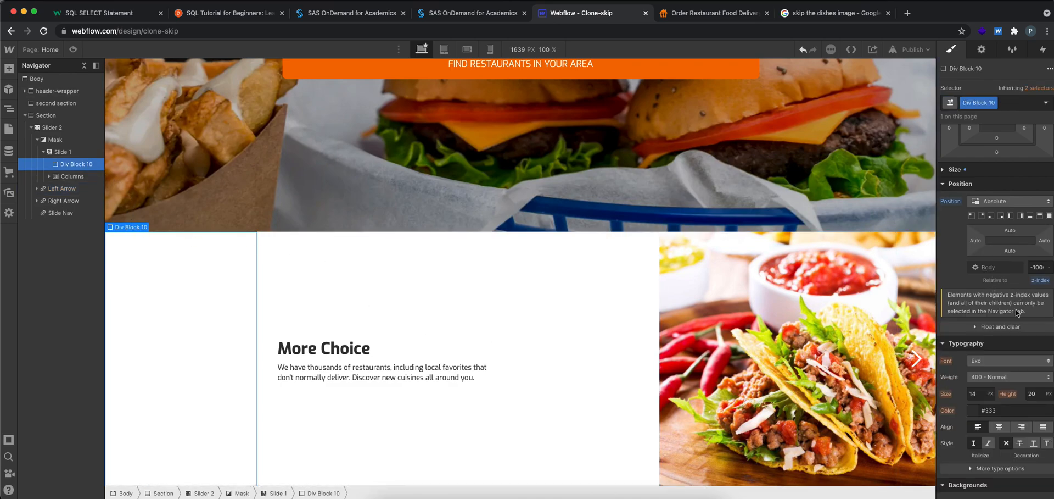
click(1037, 267)
text(1000)
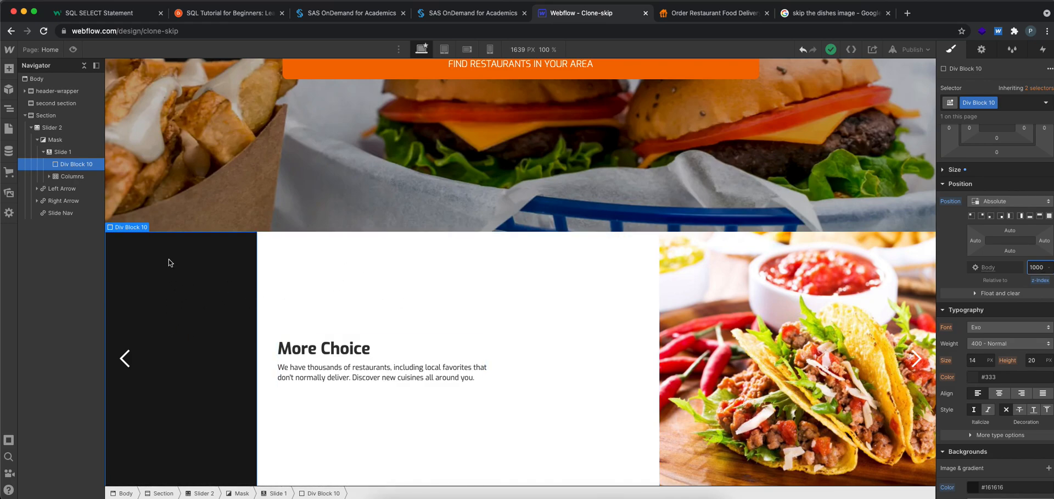
click(360, 272)
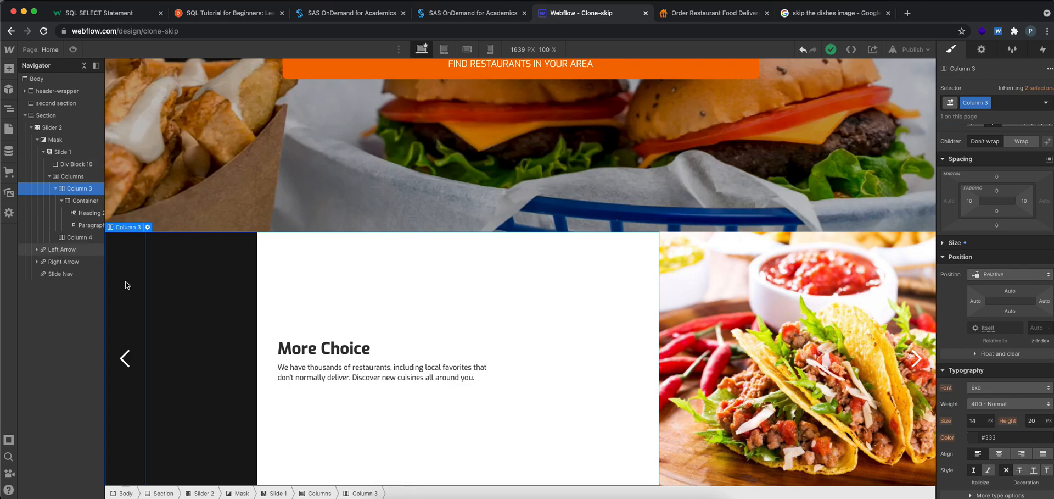
click(159, 281)
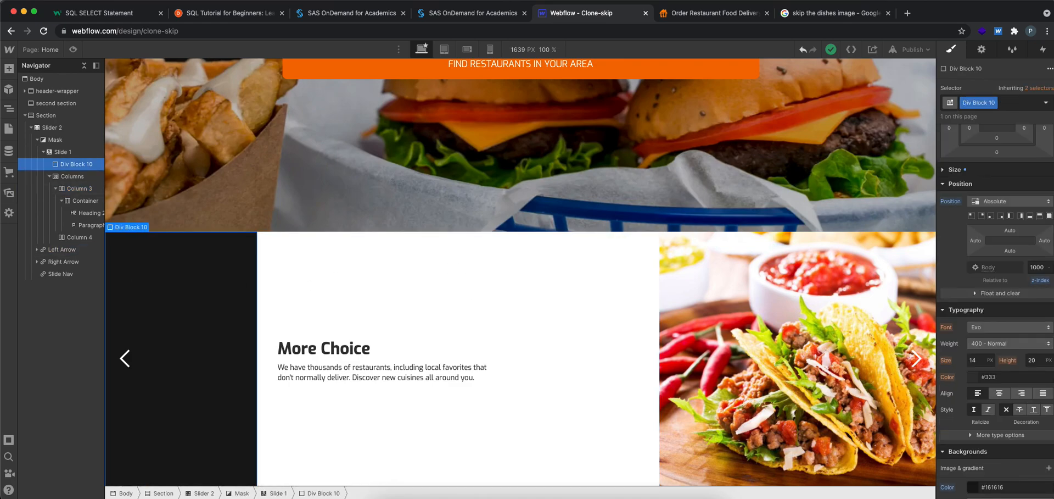
Try z-index values of 1 and -500 on the div block
click(1039, 267)
text(1)
click(565, 305)
click(236, 293)
click(1030, 271)
text(-)
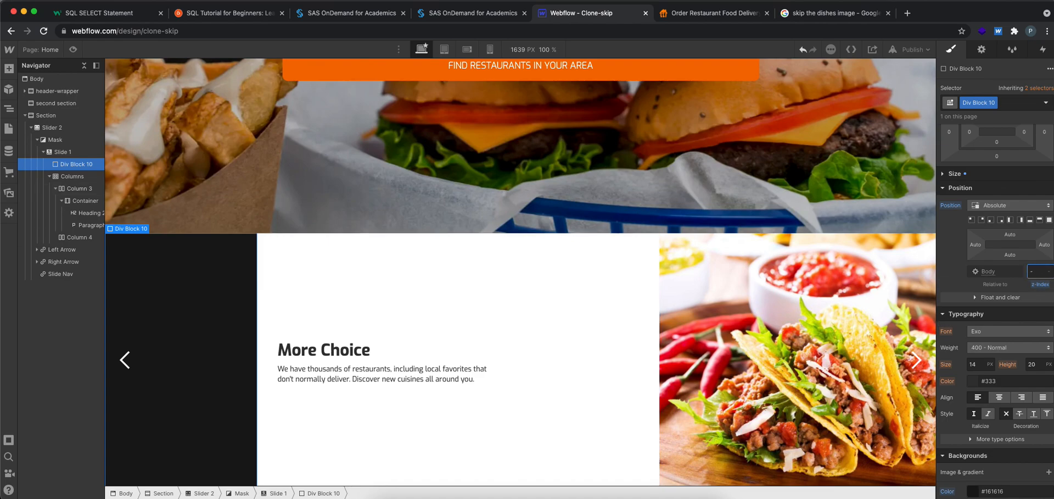
text(500)
key(Return)
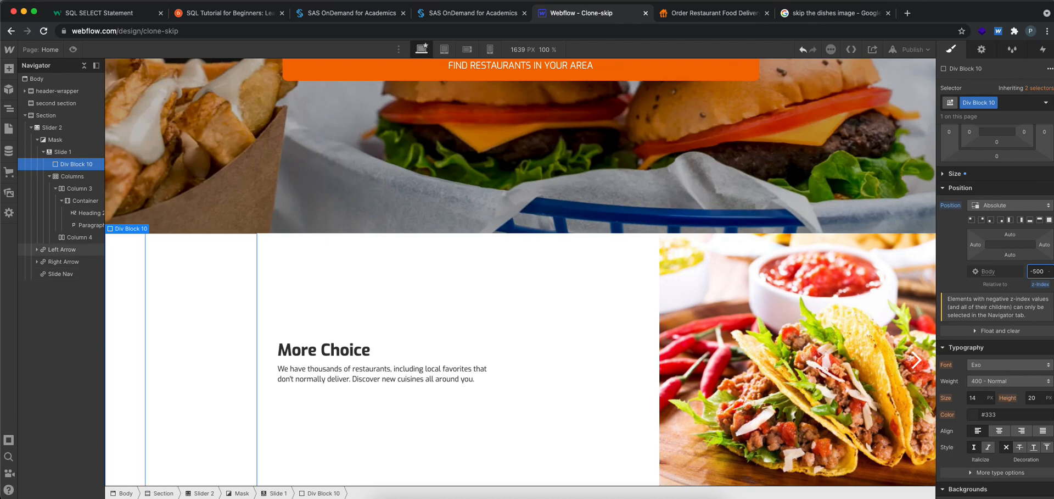
Reselect the div block in Slide 1 and set its z-index to 10
click(78, 167)
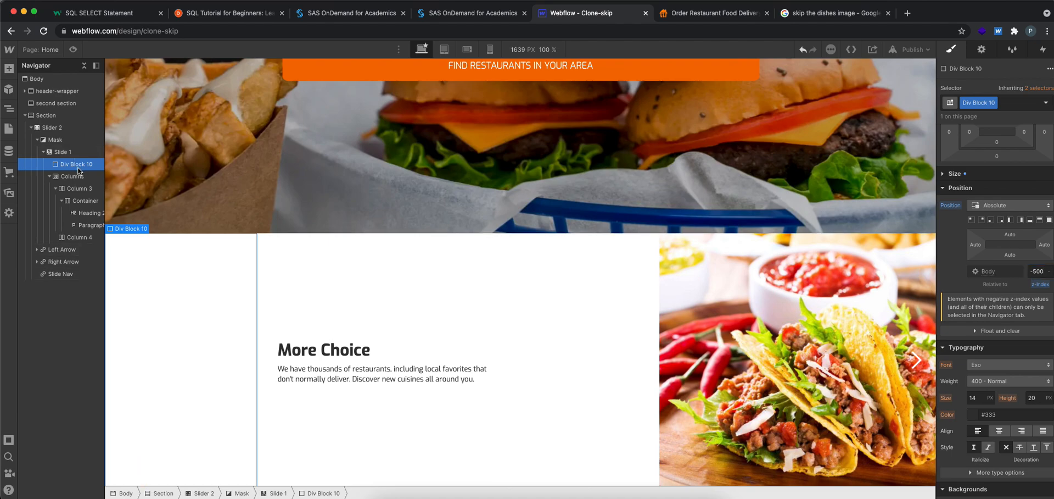
click(1040, 271)
text(10)
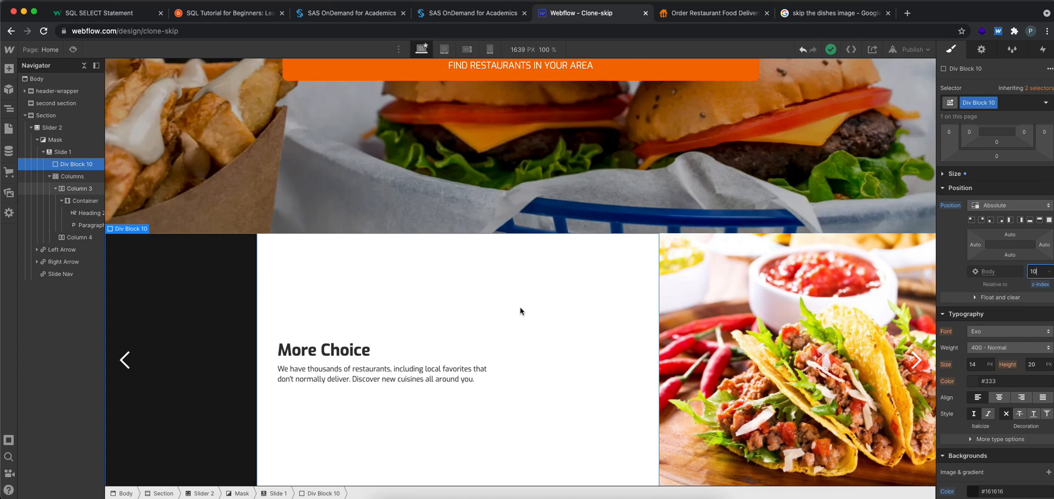
click(184, 325)
click(348, 303)
click(189, 289)
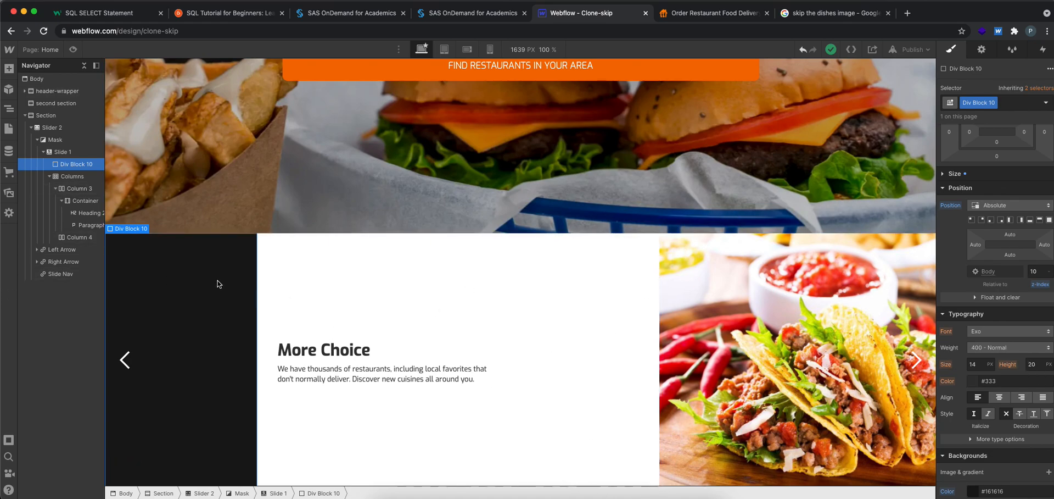
Add a rotate transform to the div block and set its Z rotation to 20 degrees
scroll(1022, 321, down, 5)
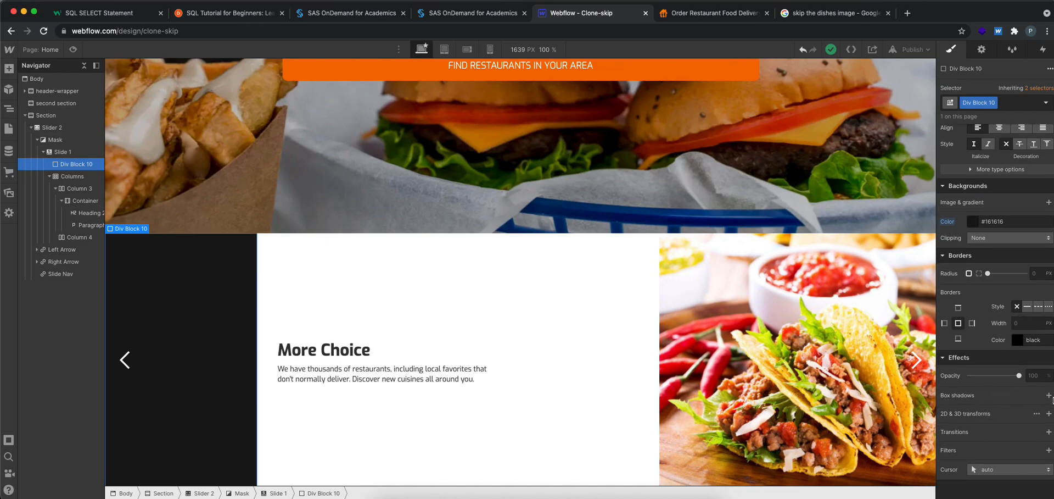
click(1048, 413)
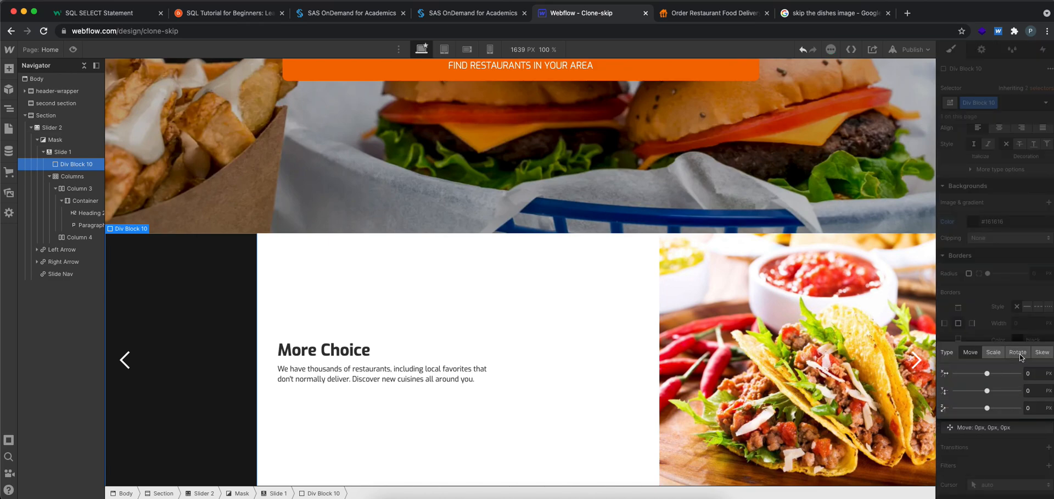
click(1020, 357)
drag(987, 408, 992, 409)
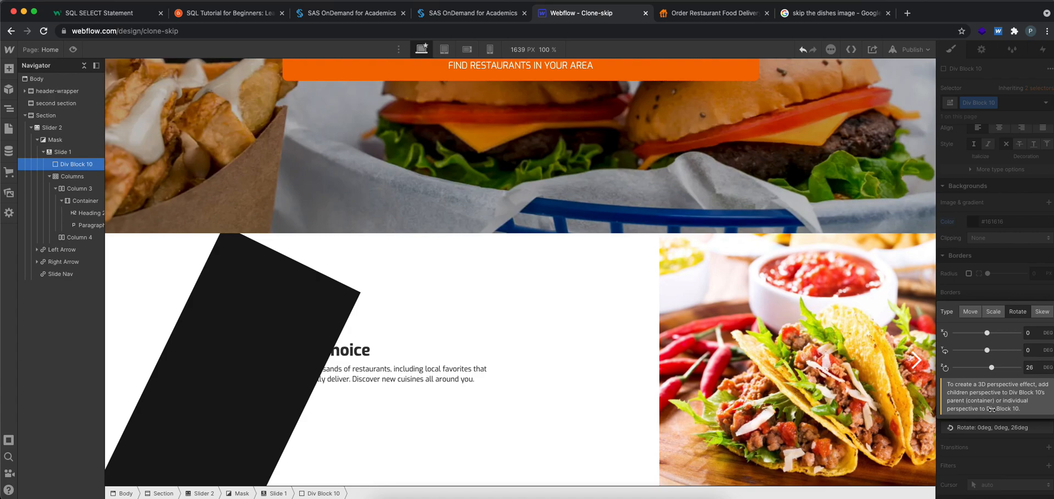
drag(992, 409, 993, 409)
click(1036, 369)
text(20)
key(Return)
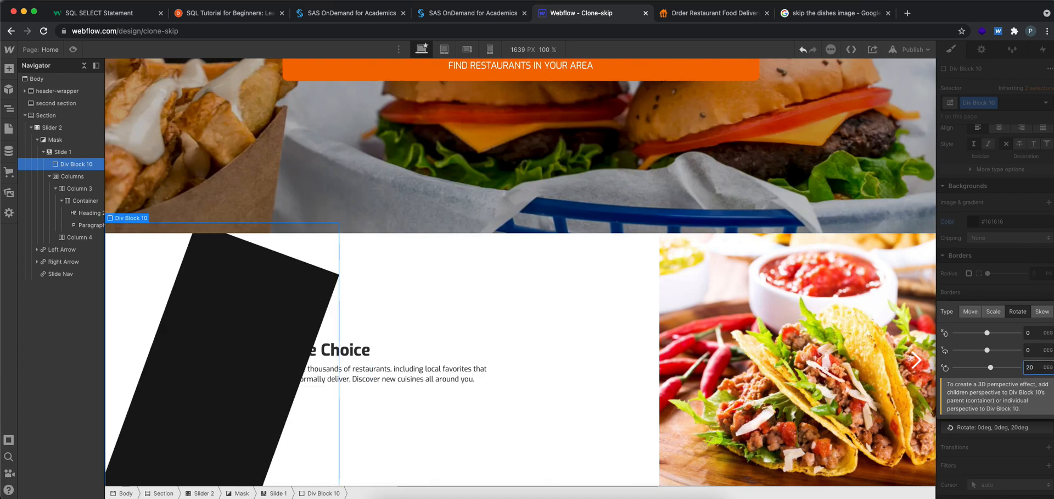
Try a 1.3 scale transform on the div block in place of the rotation, undo it and delete the transform
click(992, 311)
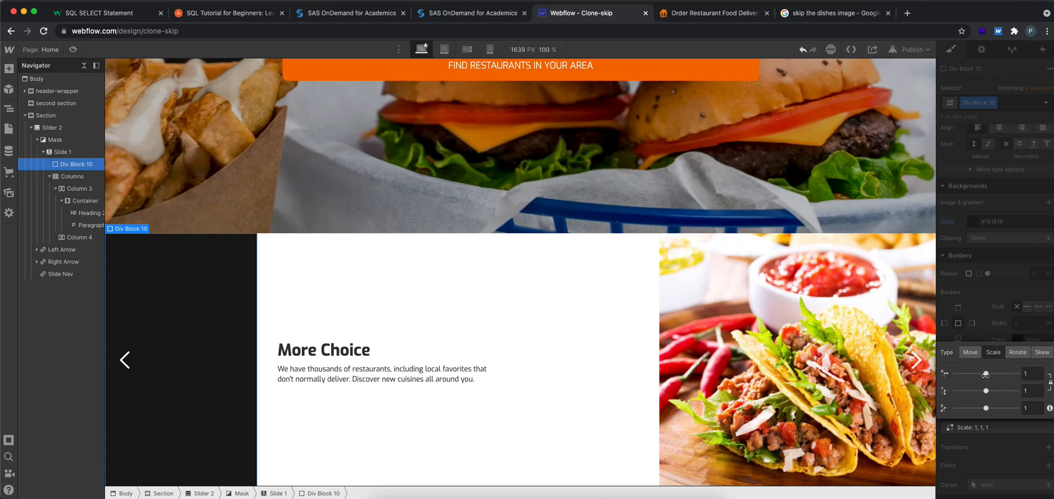
drag(986, 389, 997, 374)
key(super+z)
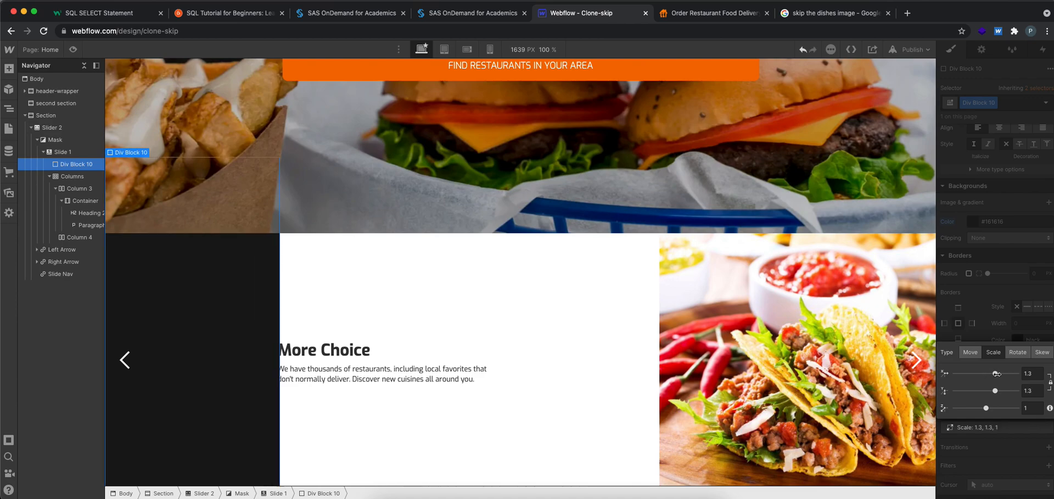
key(super+z)
click(997, 331)
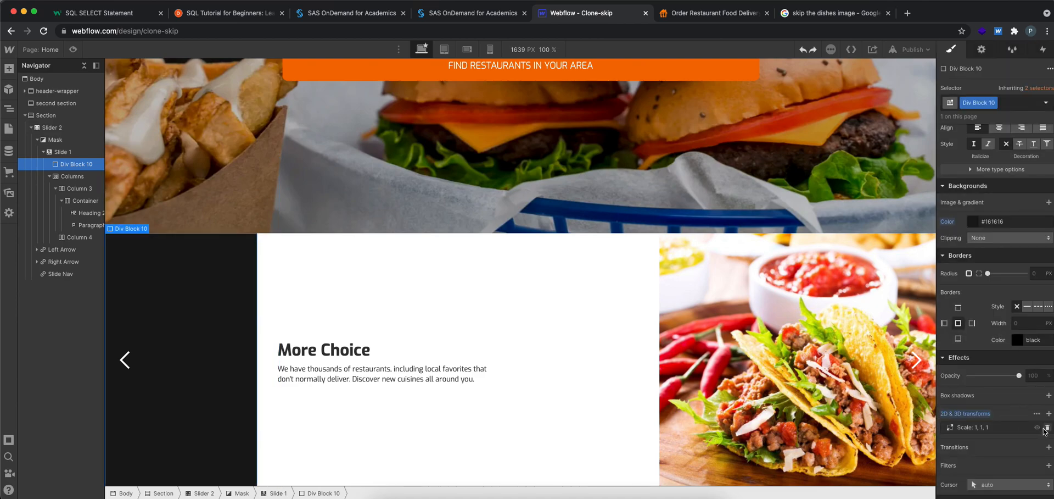
click(1047, 428)
Add a new rotate transform to the div block with a Z rotation of 20 degrees
click(1048, 413)
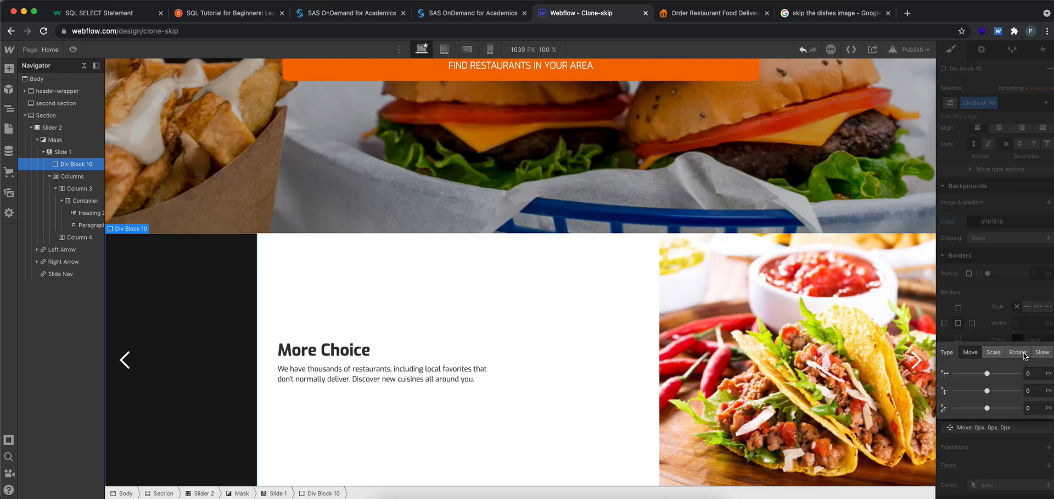
click(1018, 352)
click(1035, 408)
text(20)
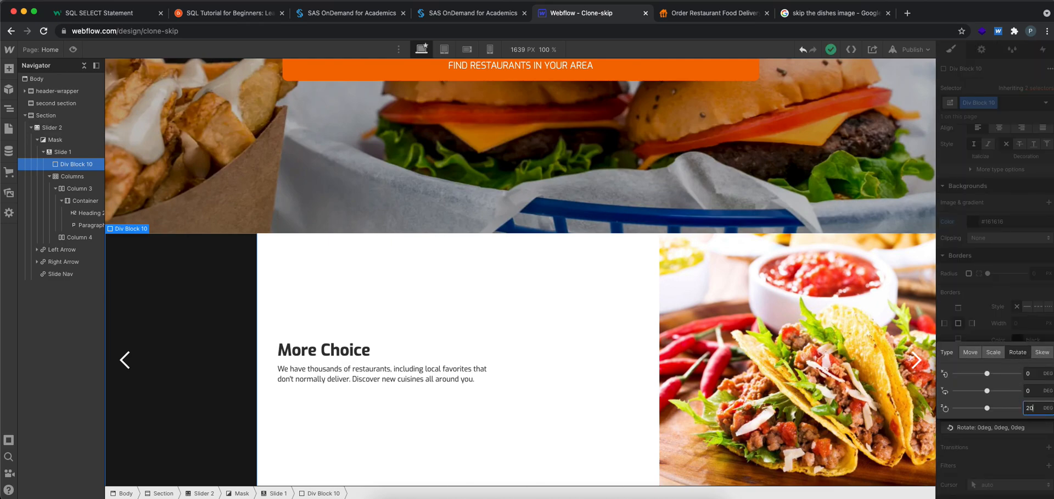
click(992, 285)
Set the rotated div block's height to 1500 px
scroll(993, 285, up, 10)
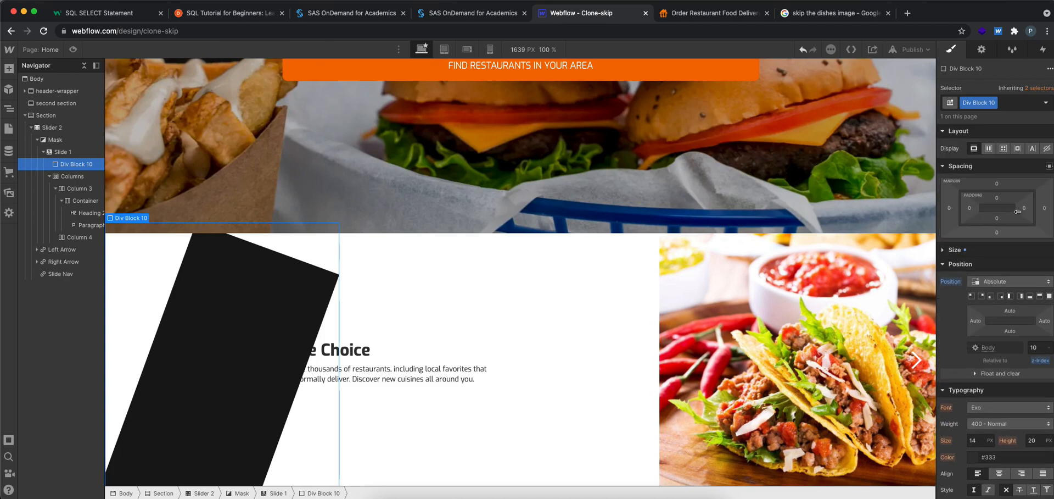
scroll(1006, 249, down, 5)
scroll(1017, 298, up, 5)
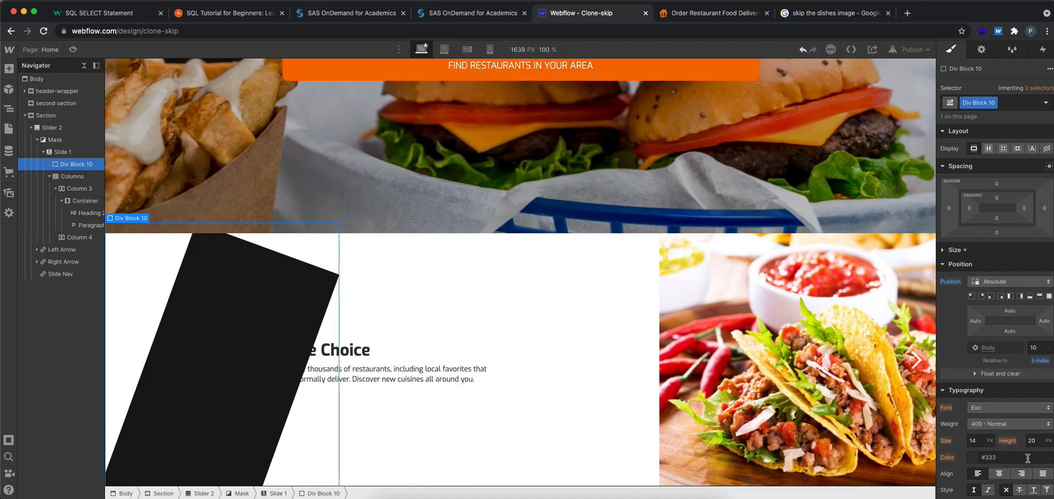
click(946, 250)
click(1043, 267)
text(1500)
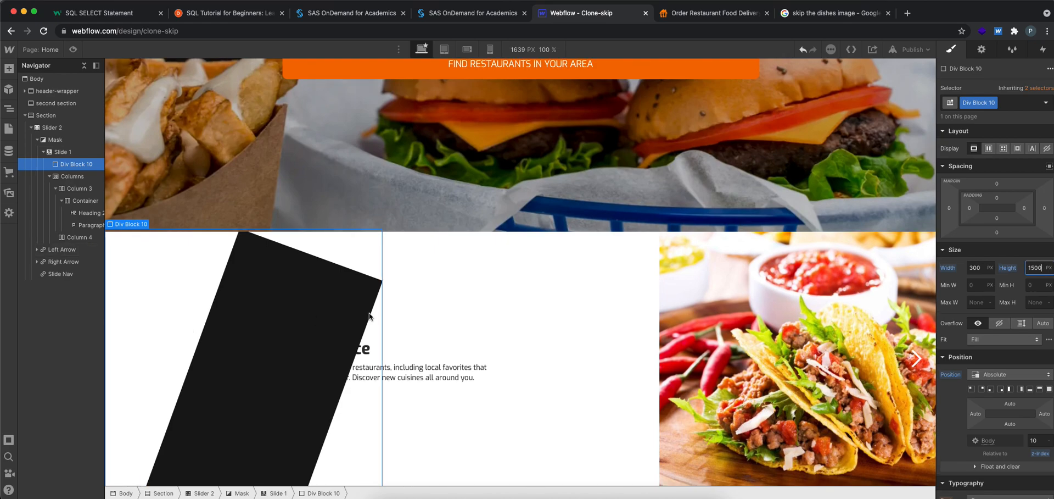
Set the div block's top margin to -120 px so it extends above the slide
drag(997, 184, 969, 200)
click(997, 183)
click(996, 181)
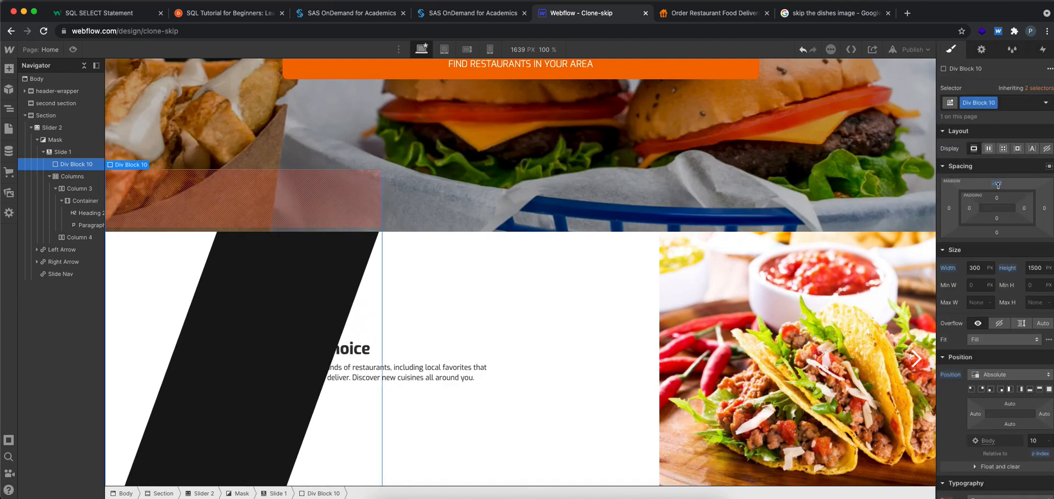
click(997, 183)
text(-120)
key(Return)
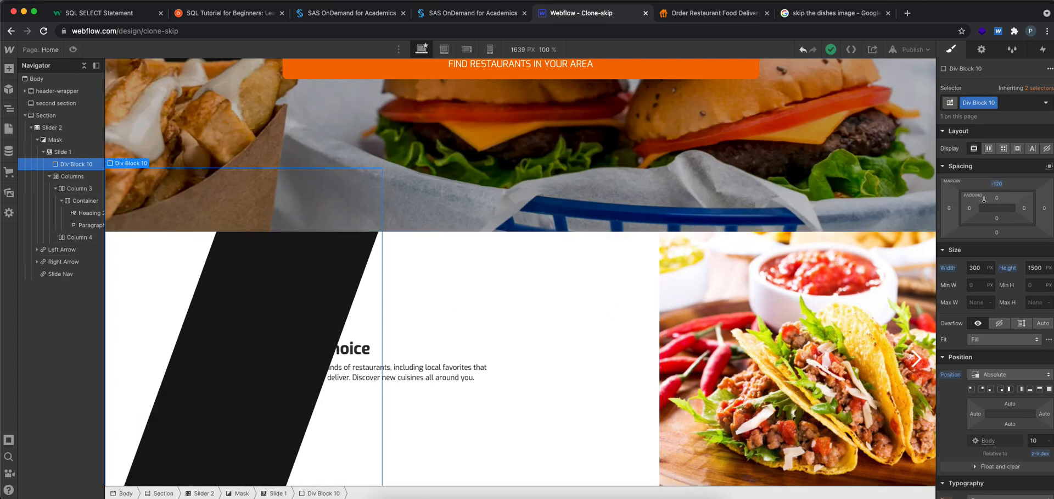
Try a left margin of 220 px and then 600 px on the div block
click(949, 208)
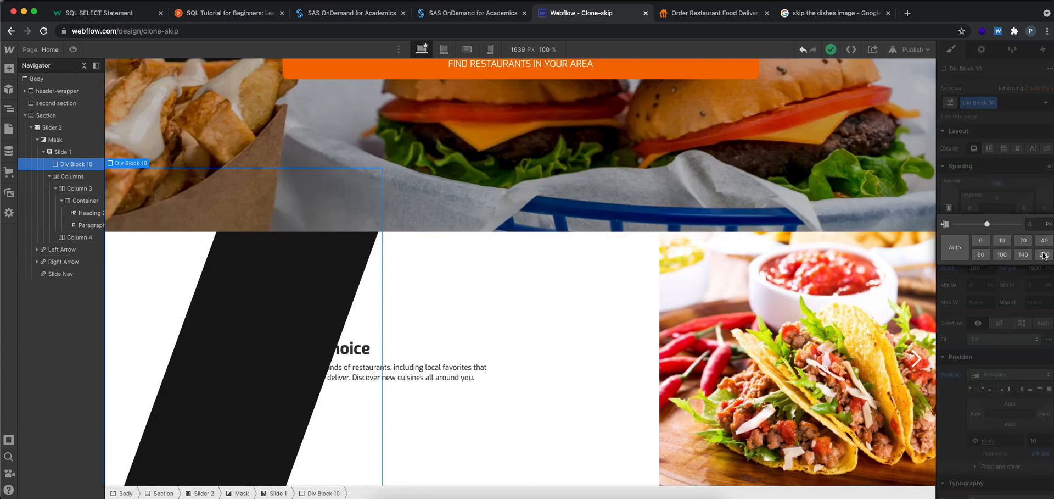
click(1044, 256)
click(1046, 224)
click(1035, 223)
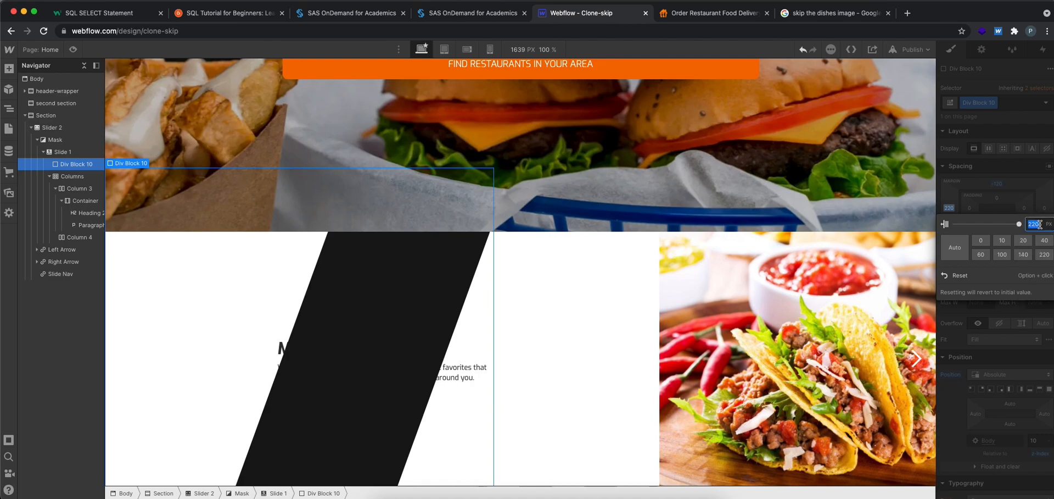
text(600)
key(Return)
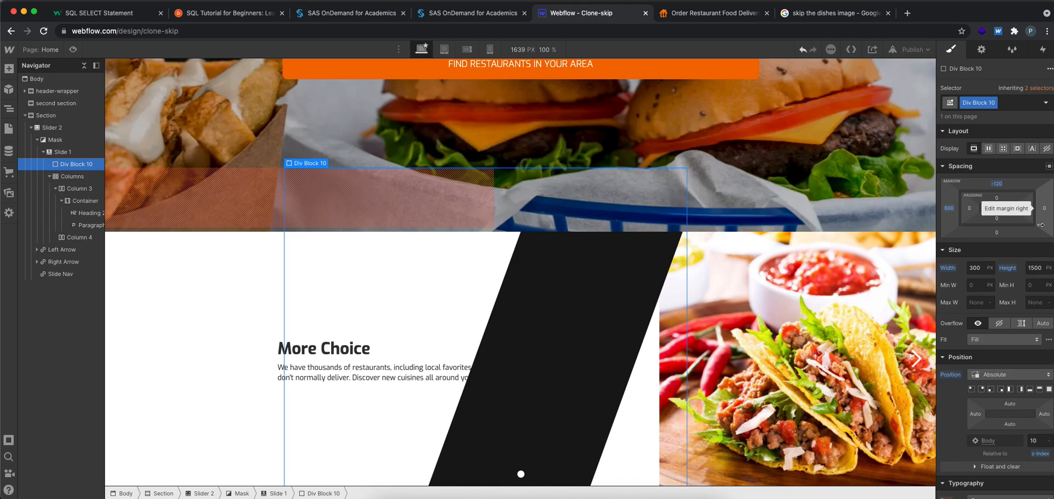
Increase the div block's left margin to 800 px
click(986, 266)
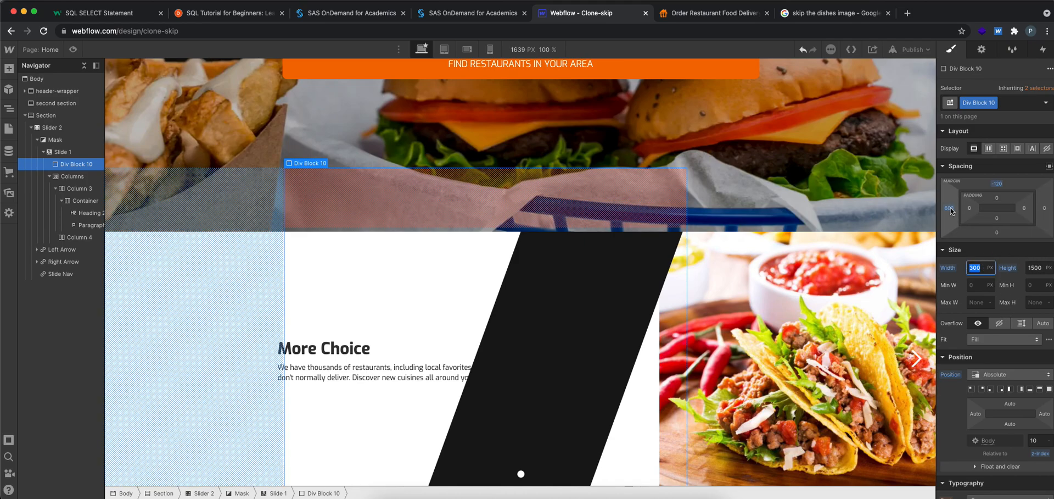
click(953, 211)
text(800)
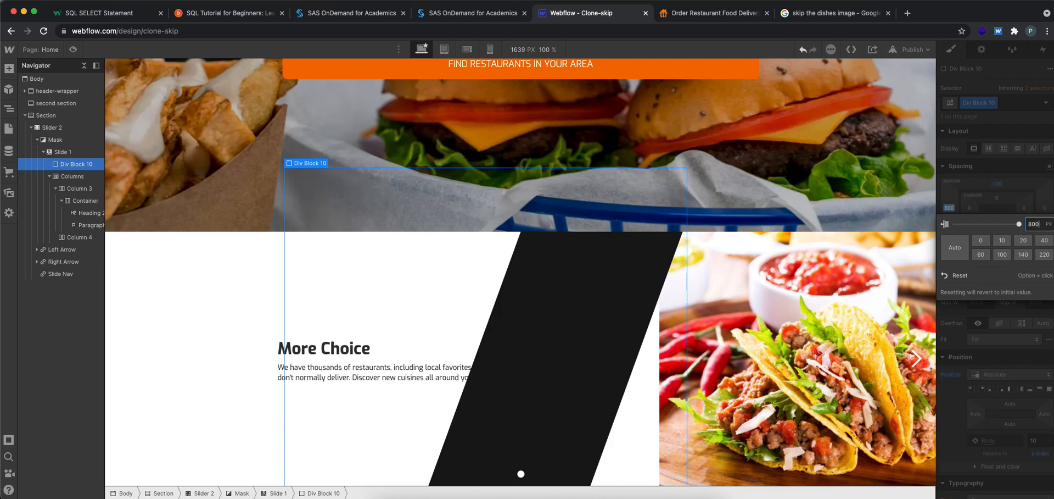
key(Return)
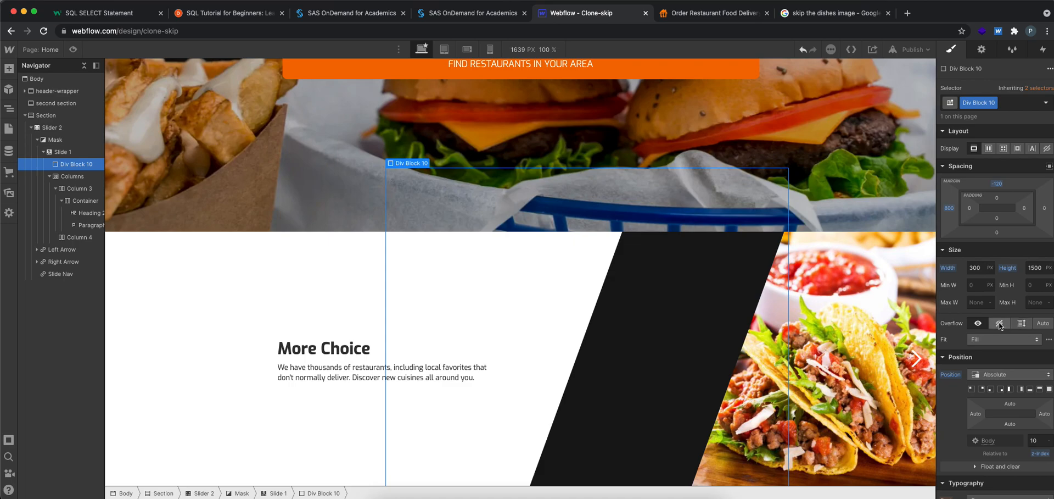
Change the div block's background color to white (#ffffff)
scroll(999, 322, down, 8)
click(978, 210)
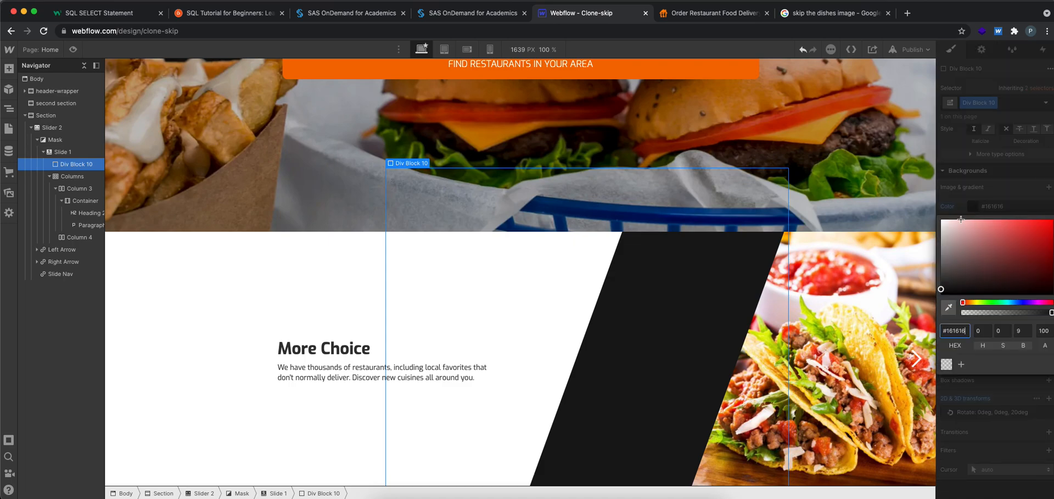
click(941, 220)
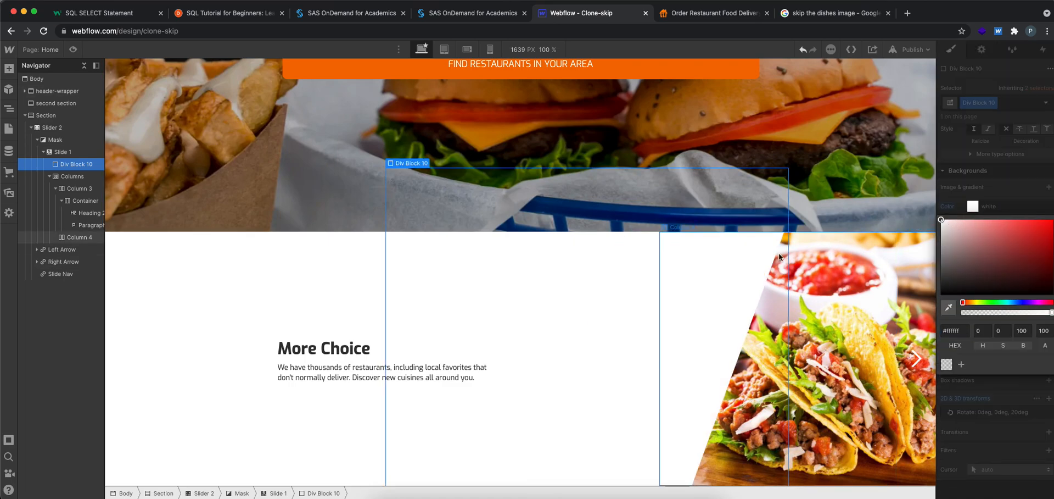
click(833, 209)
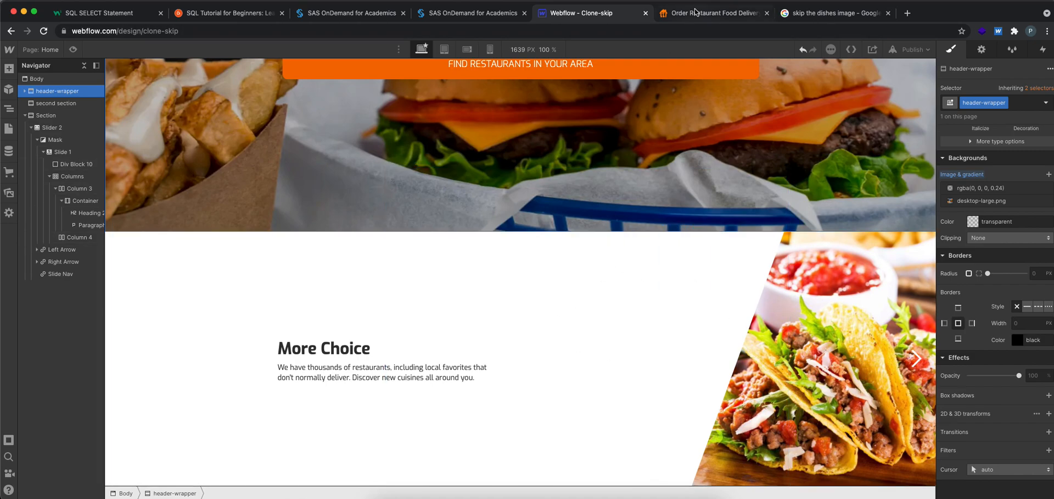
Switch to the SkipTheDishes site to compare the diagonal edge, and return to Webflow with the div block selected
click(714, 12)
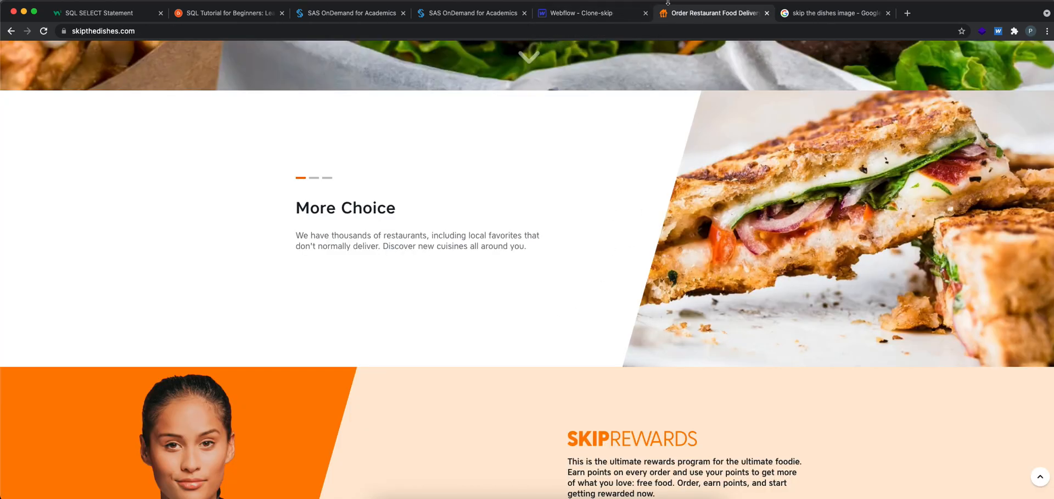
click(612, 13)
click(631, 176)
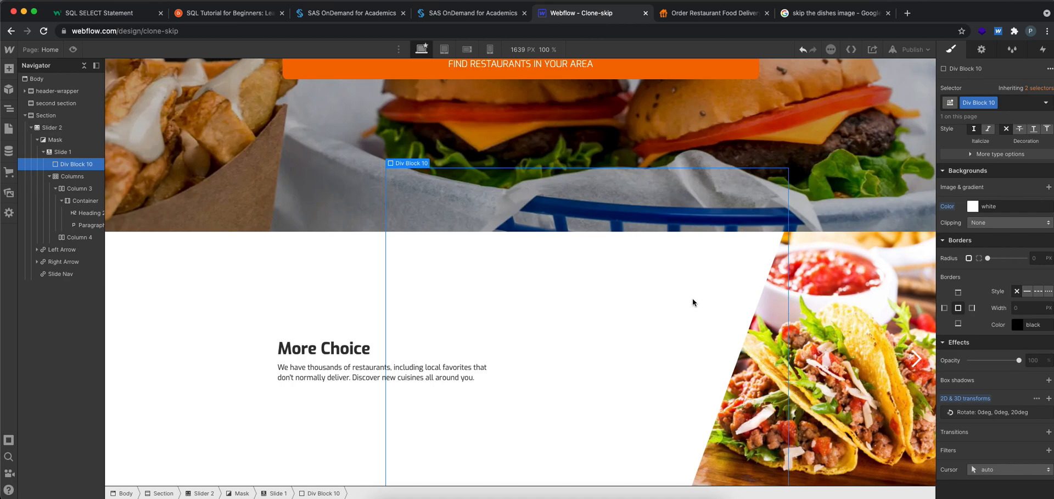
Set the div block's width to 500 px
scroll(993, 296, up, 10)
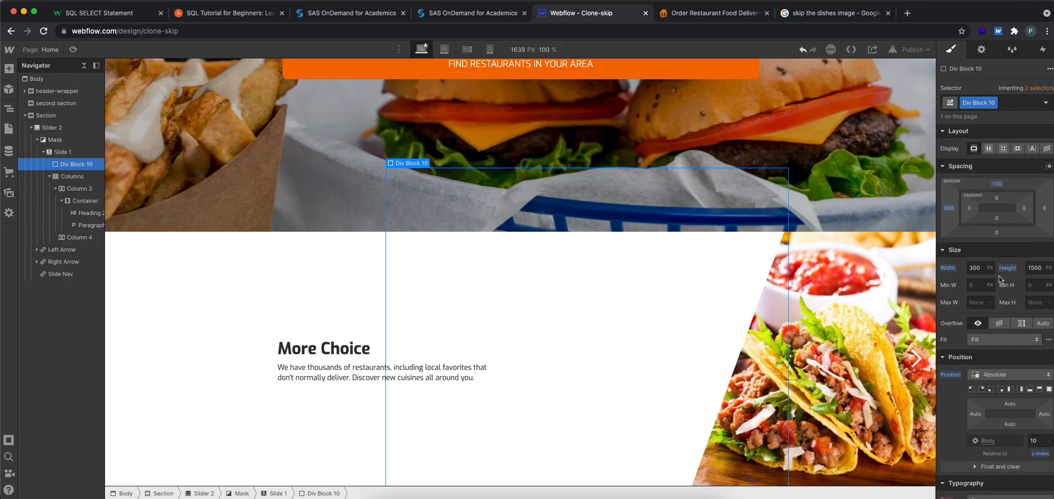
click(981, 269)
key(BackSpace)
key(BackSpace)
key(BackSpace)
text(500)
key(Return)
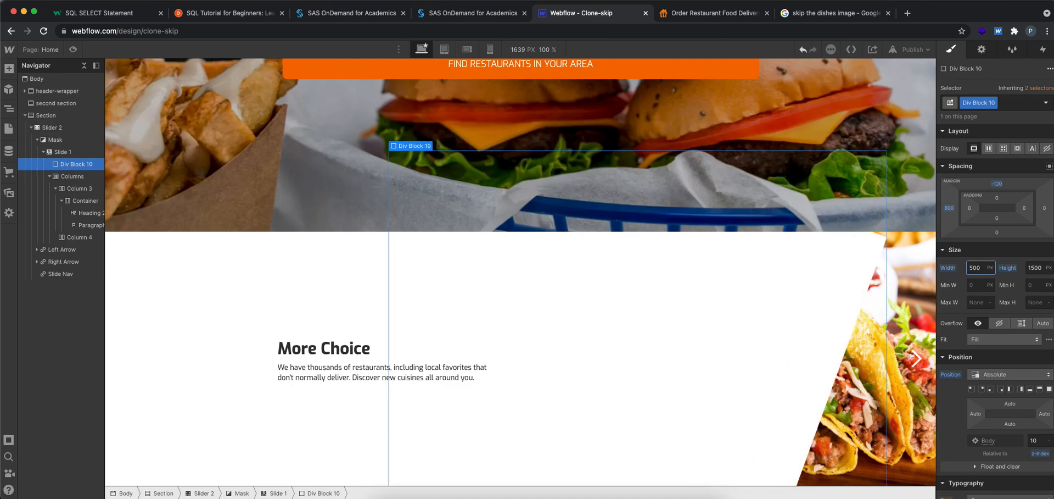
Try a 500 px left margin on the div block and set it to 650 px instead
click(950, 209)
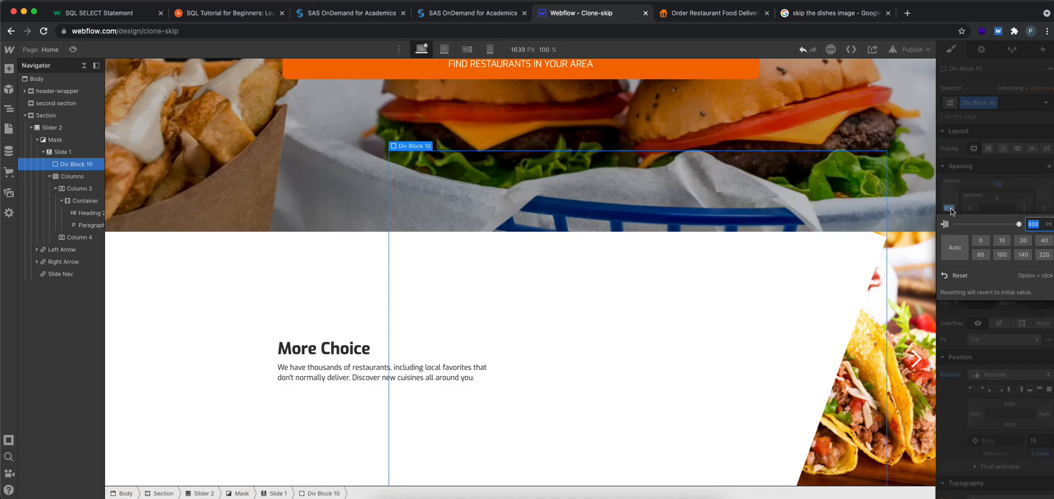
text(500)
key(Return)
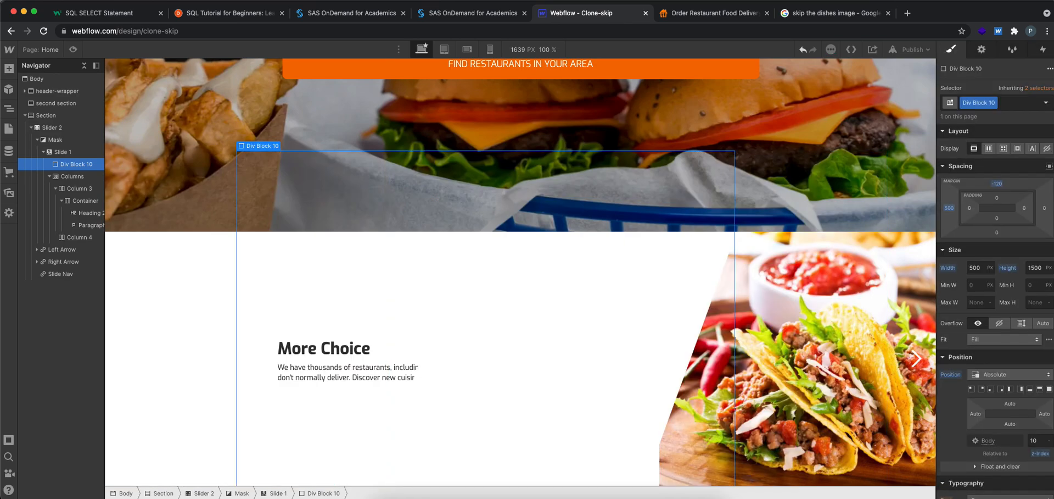
click(950, 208)
text(750)
key(Return)
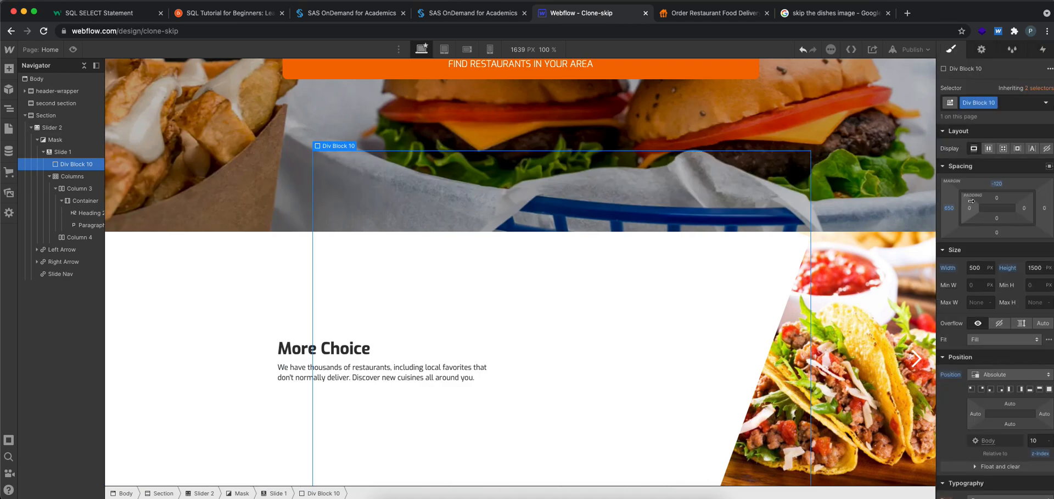
Set the div block's width to 400 px and check the slide in preview mode
click(982, 269)
text(3)
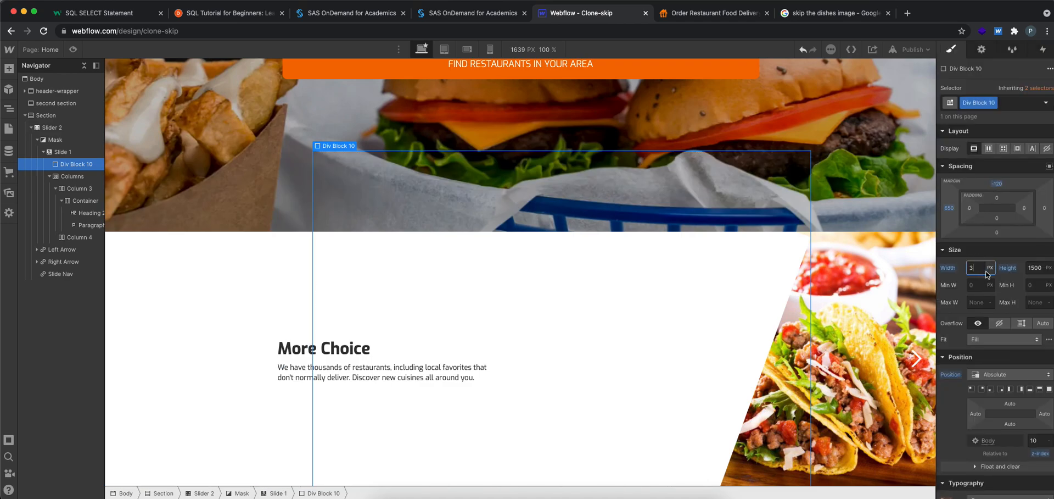
text(00)
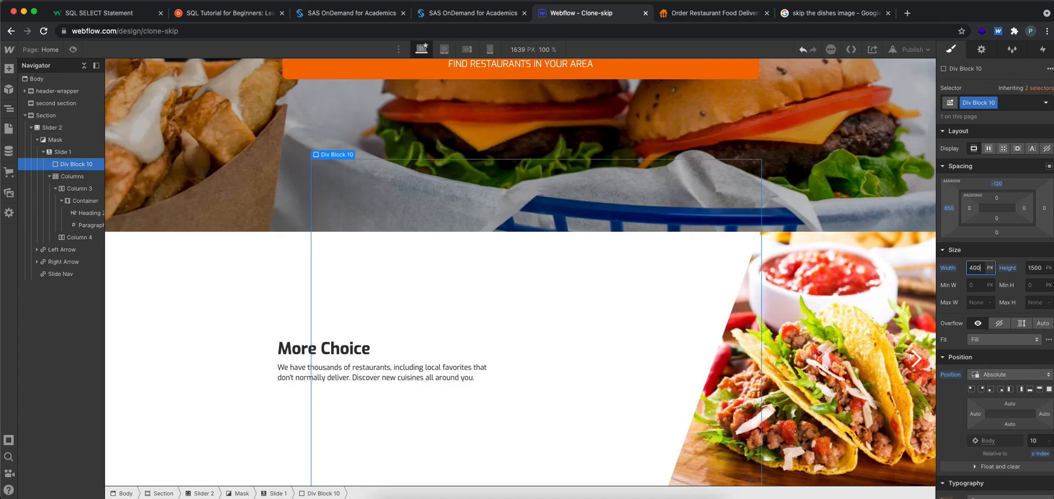
click(73, 50)
click(73, 50)
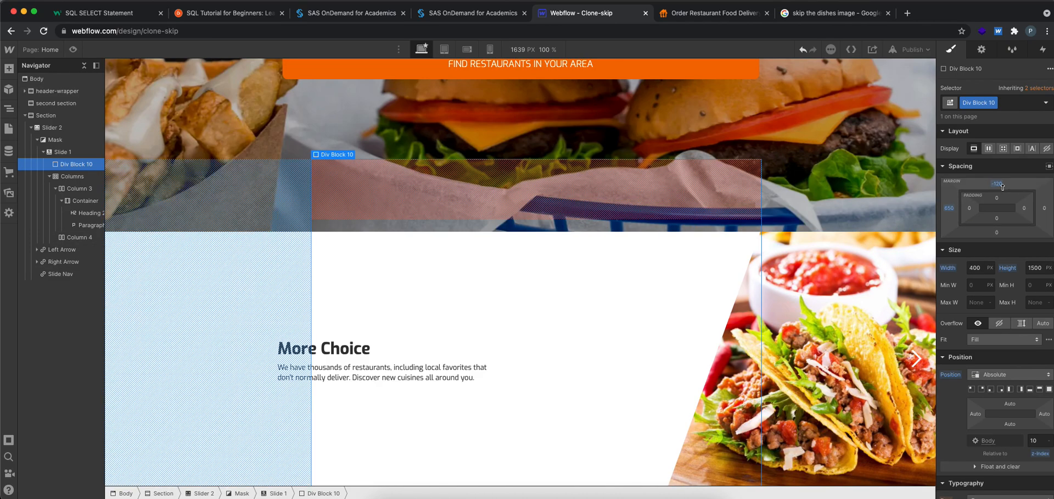
Set the div block's left margin to 700 px and check the slide in preview mode
click(980, 270)
click(949, 208)
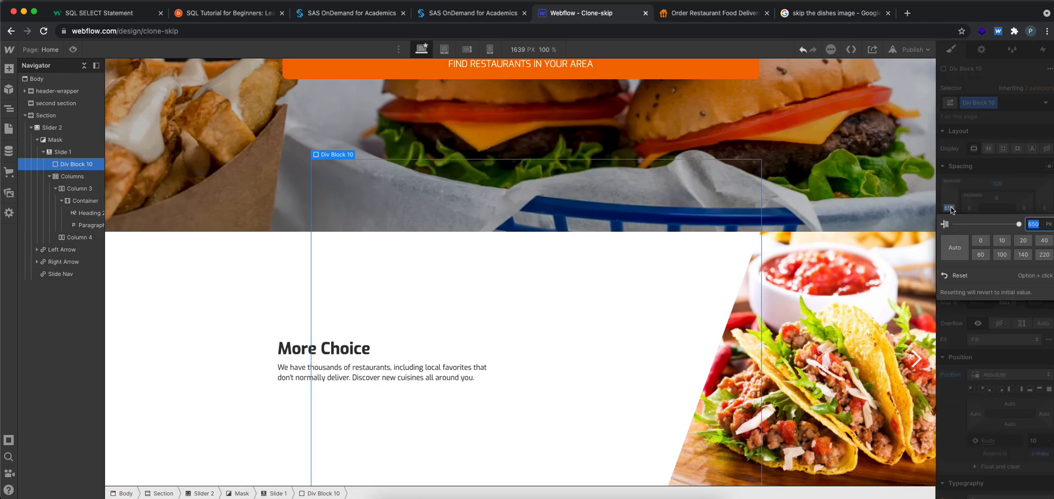
text(700)
key(Return)
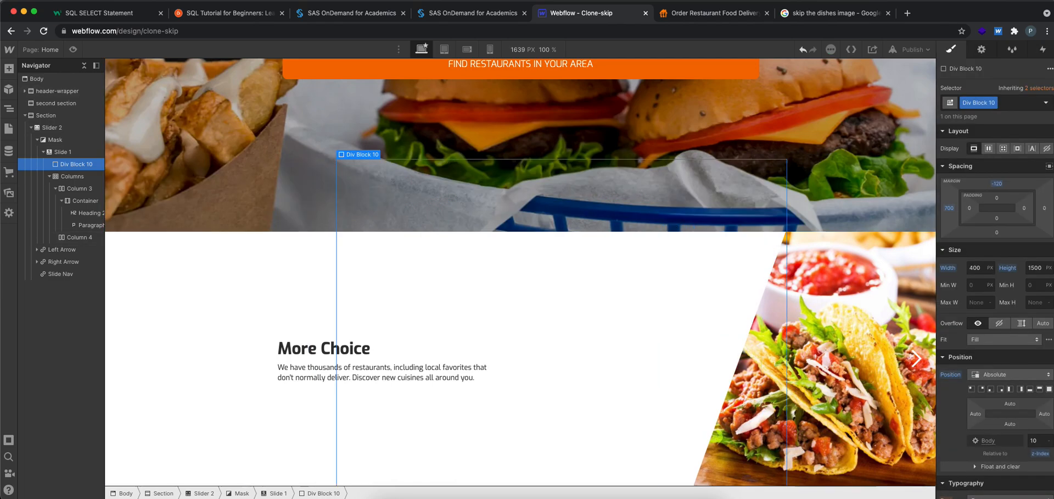
click(73, 50)
click(75, 50)
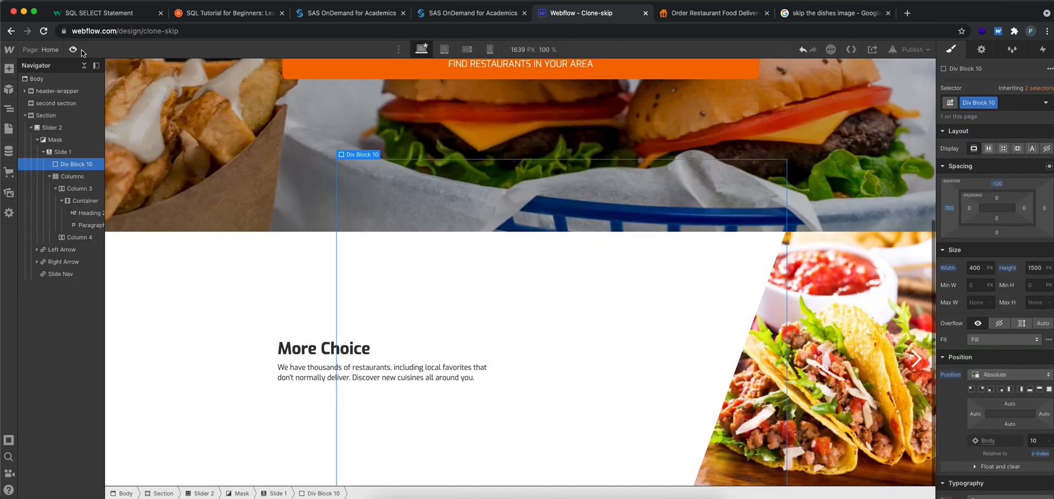
Set the div block's width to 600 px and check the diagonal edge in preview mode
click(984, 268)
text(600)
key(Return)
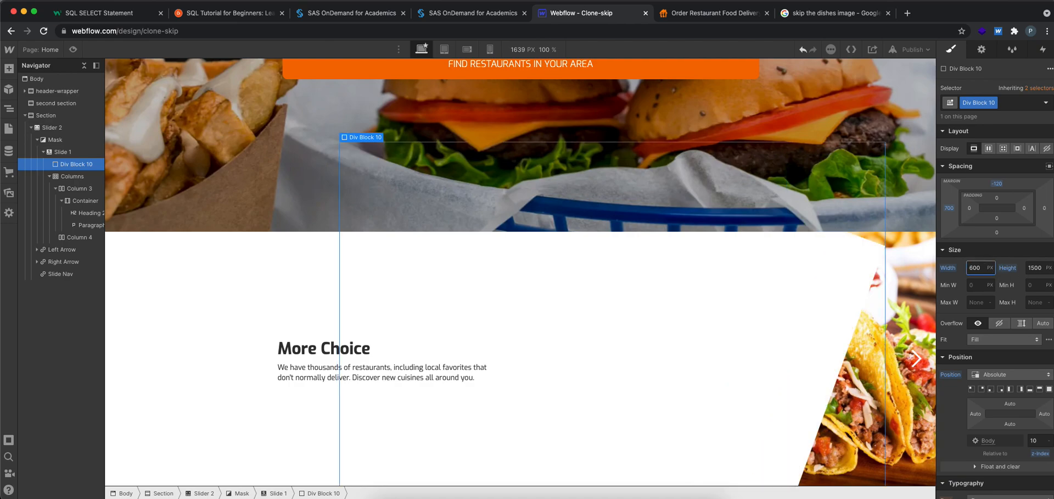
click(74, 50)
click(75, 50)
Set the div block's top margin to -180 px and check the slide in preview mode
click(998, 183)
text(-180)
key(Return)
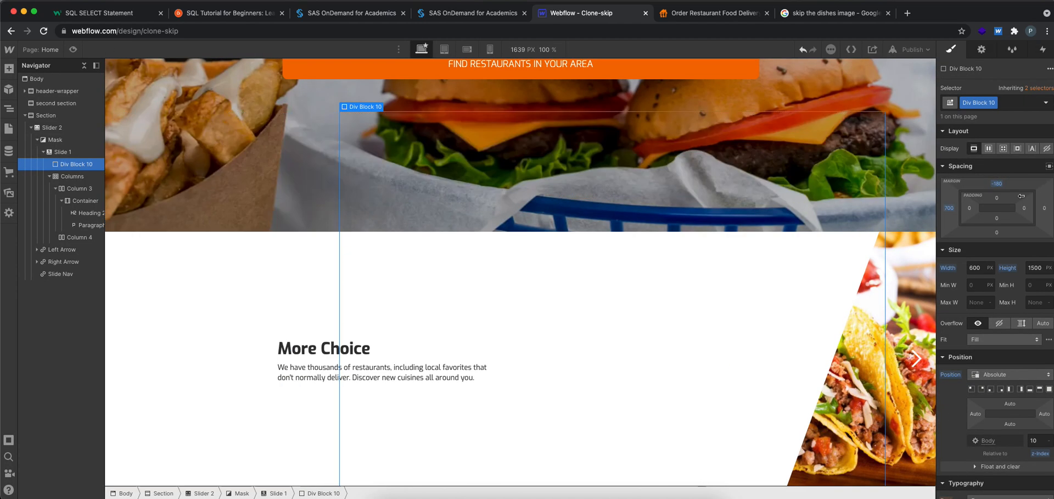
click(75, 49)
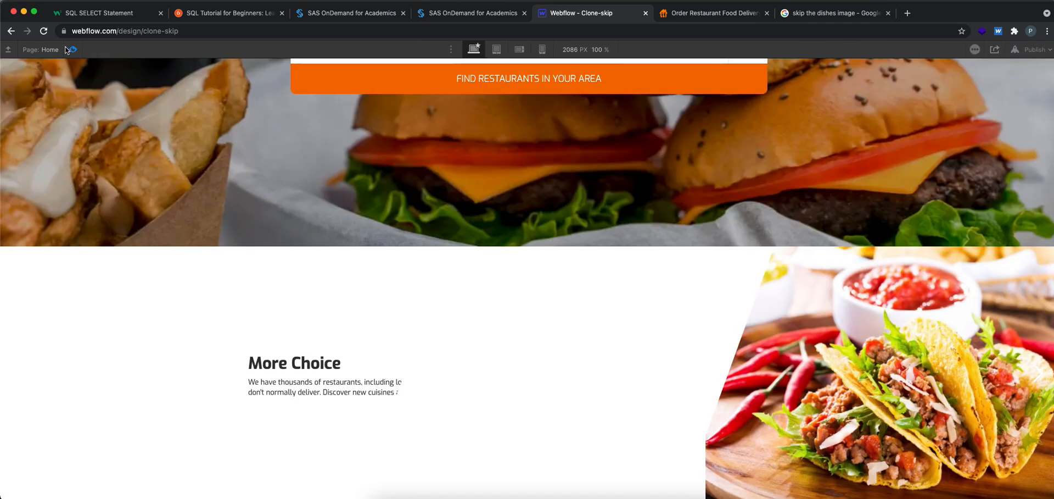
click(71, 50)
Set the div block's left margin to 850 px and preview the slide
click(948, 207)
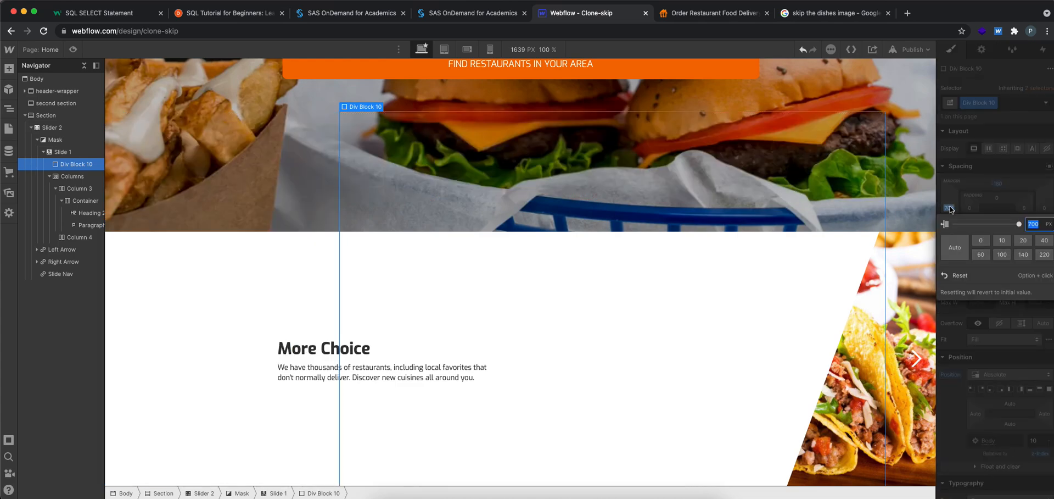
text(850)
key(Return)
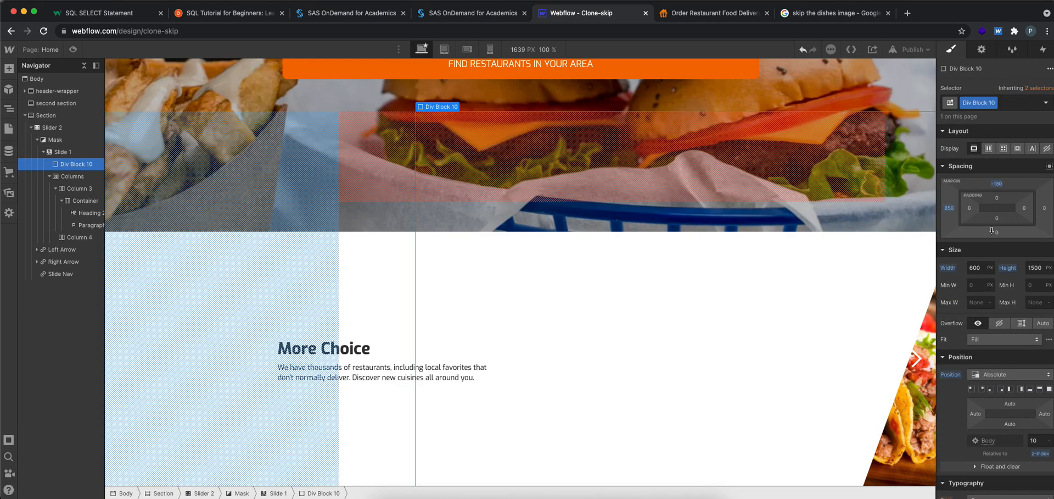
click(71, 49)
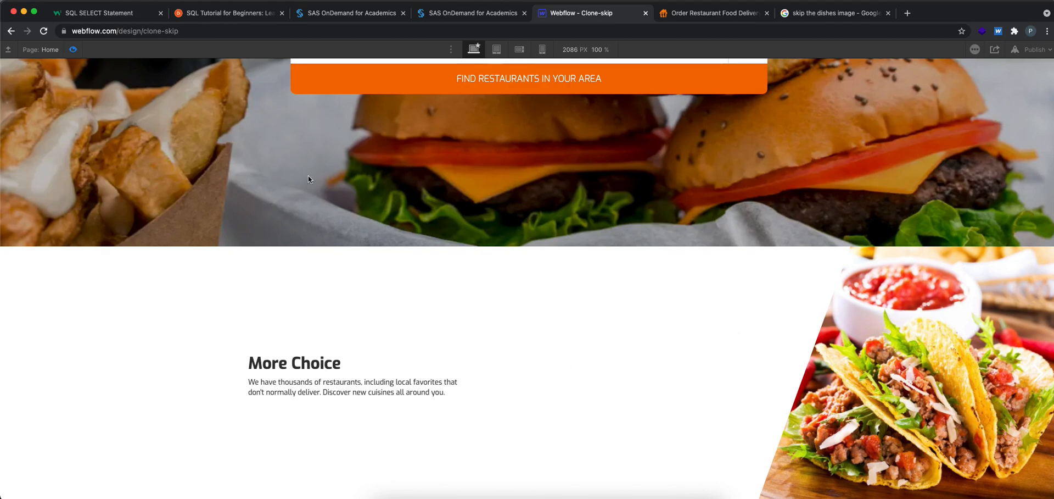
Switch to the SkipTheDishes site to compare the slide's edge and text spacing with the preview, and return to Webflow
click(691, 16)
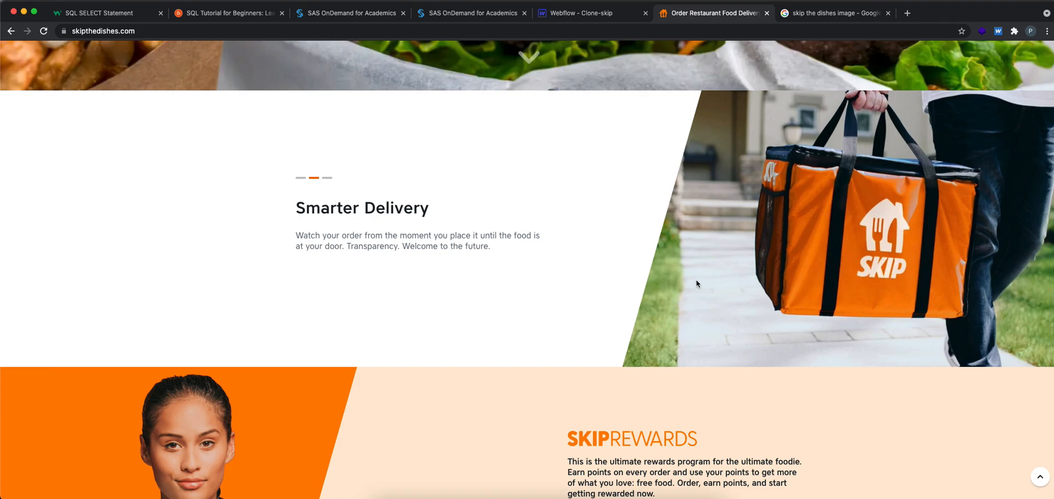
scroll(697, 280, up, 5)
scroll(696, 280, down, 2)
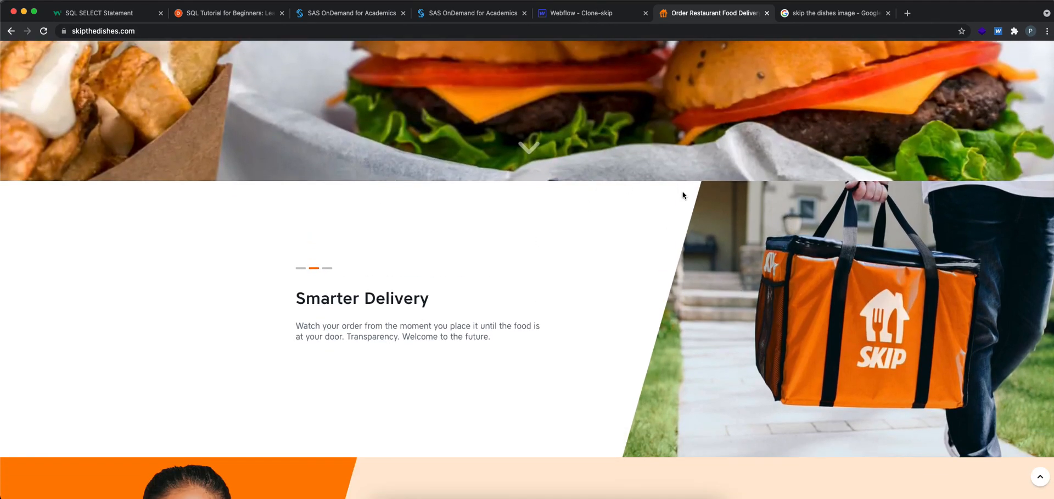
drag(288, 305, 405, 302)
drag(493, 345, 218, 318)
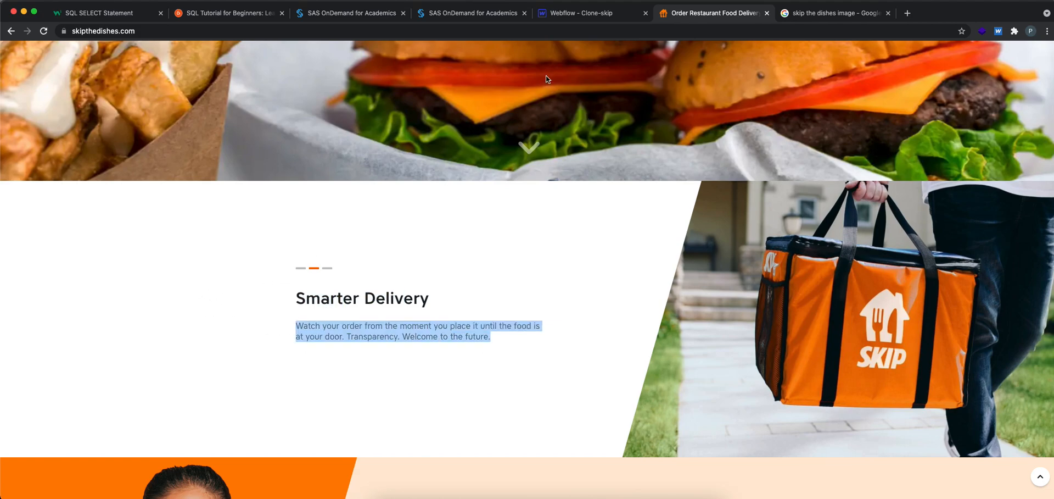
click(572, 14)
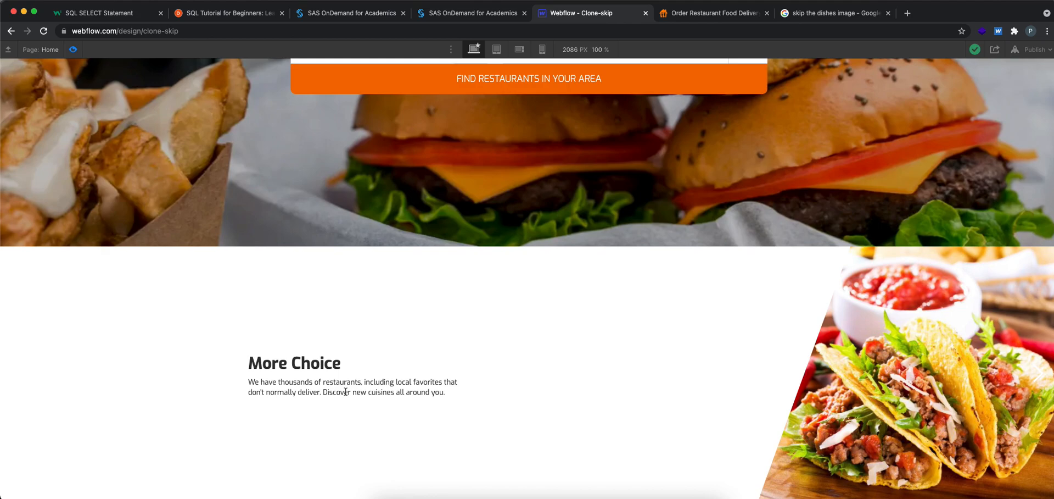
click(705, 10)
click(622, 11)
Leave preview mode and set the top margin of the paragraph under the More Choice heading to 20 px
click(73, 50)
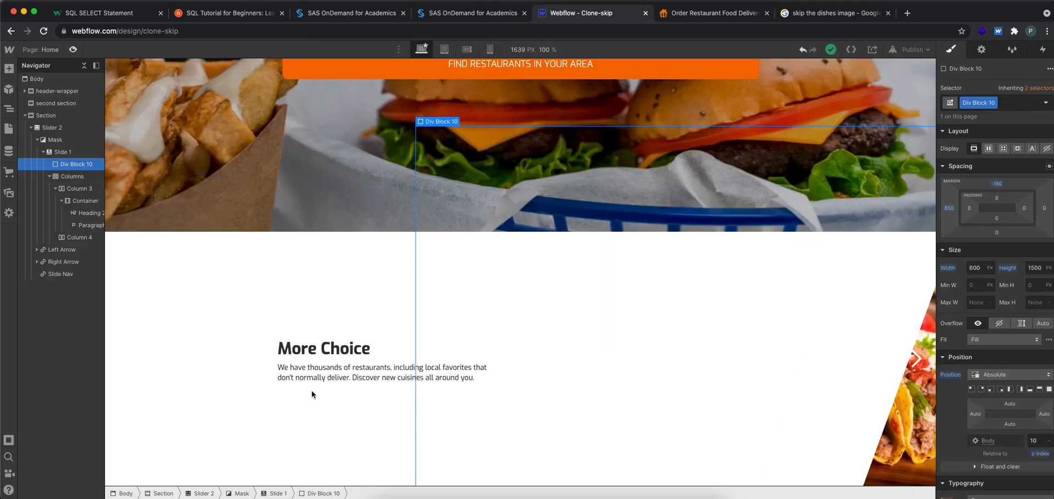
click(311, 378)
click(1001, 185)
click(1023, 215)
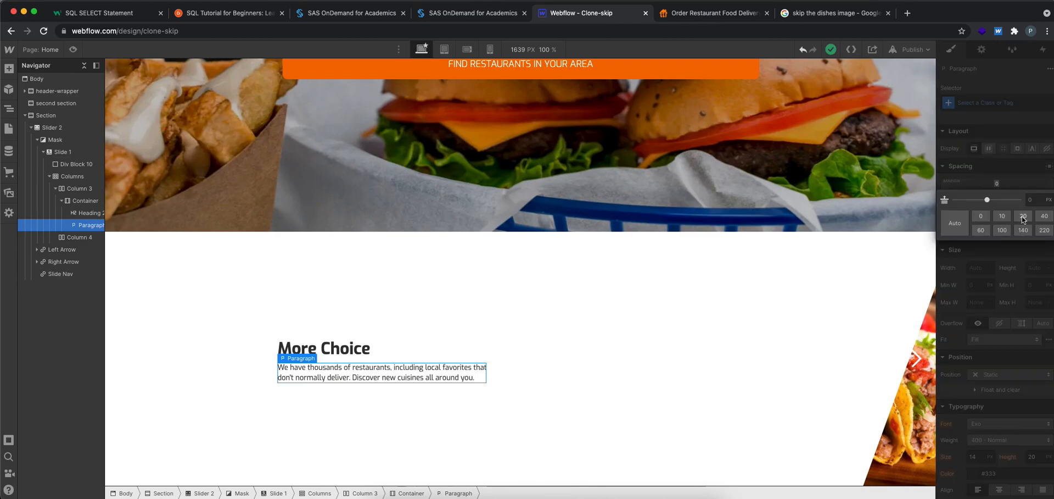
click(526, 384)
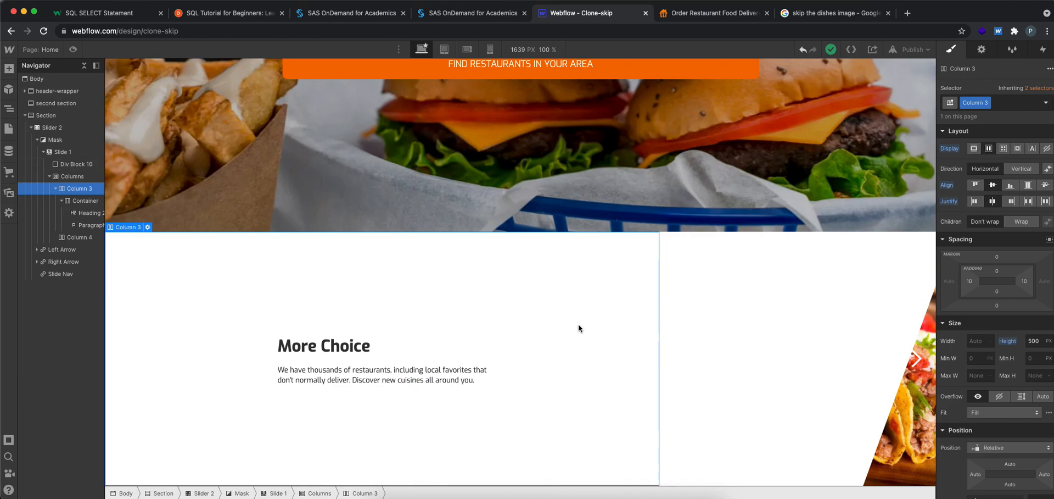
Preview the slide and resize the browser window to examine how the diagonal edge behaves at different widths
click(642, 331)
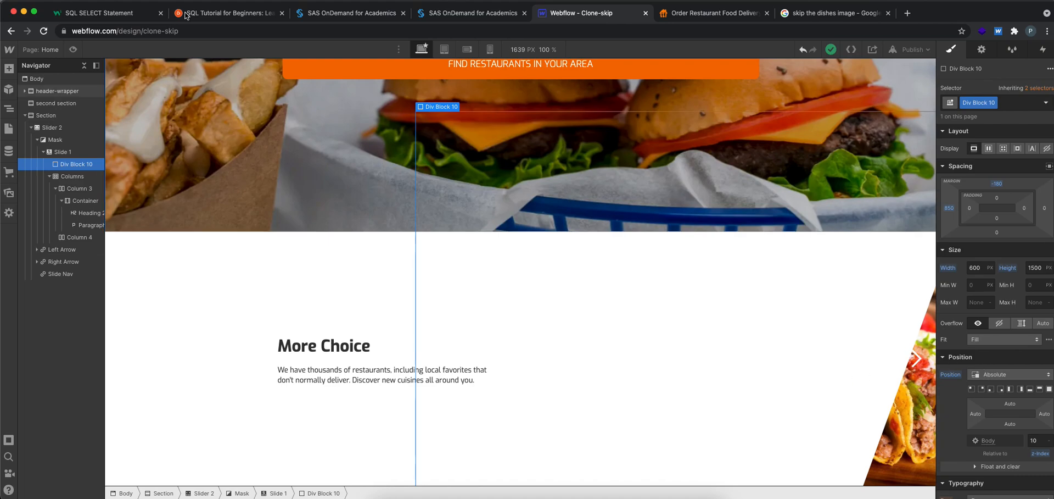
click(72, 50)
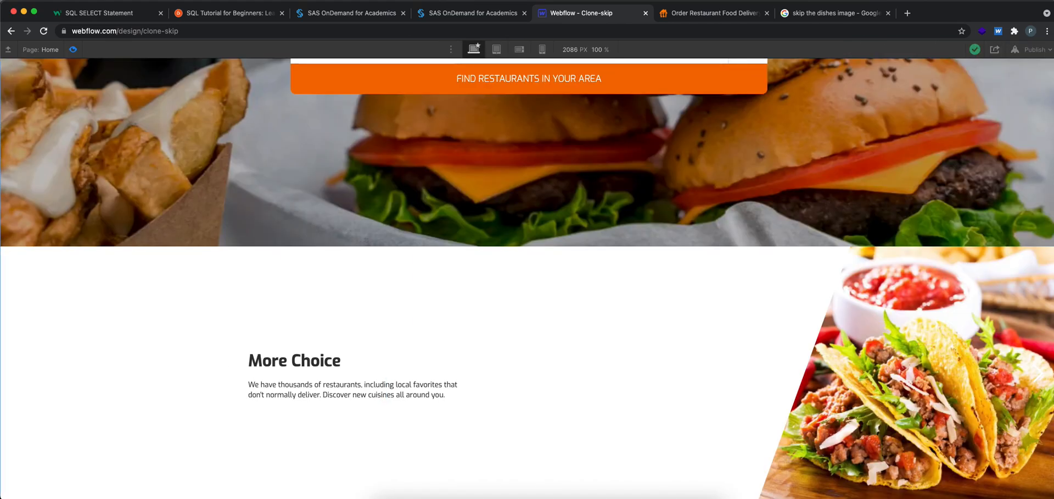
mouse_move(1053, 186)
mouse_down()
mouse_move(791, 182)
mouse_move(1053, 187)
mouse_up()
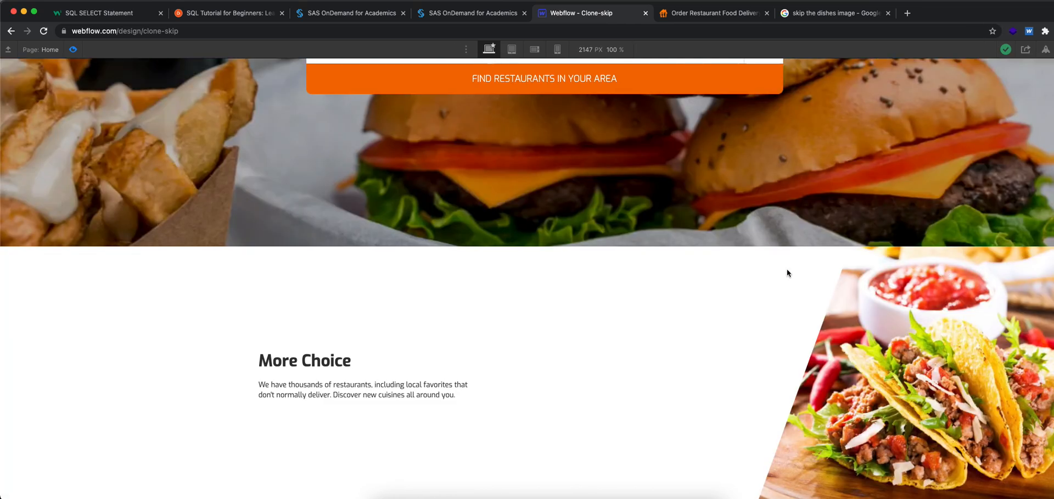
click(72, 50)
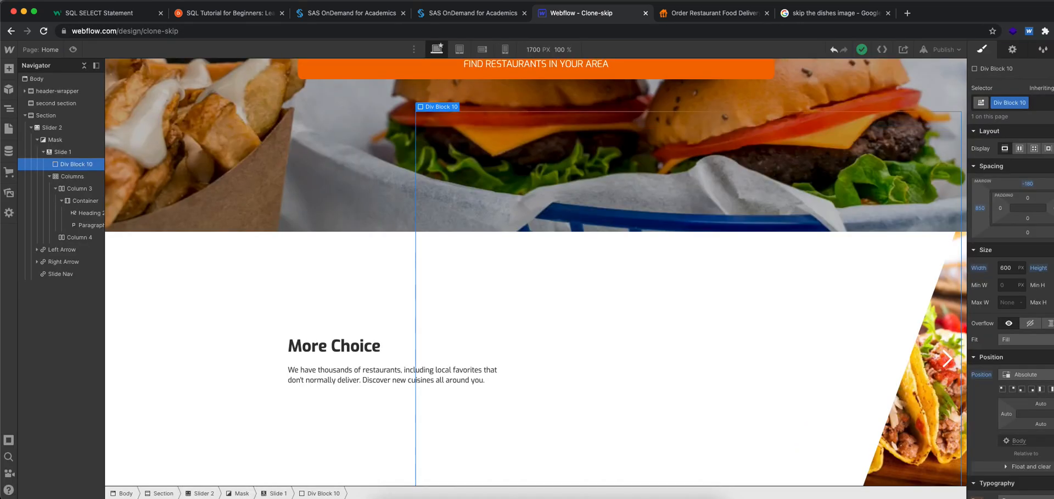
drag(1053, 249, 1050, 249)
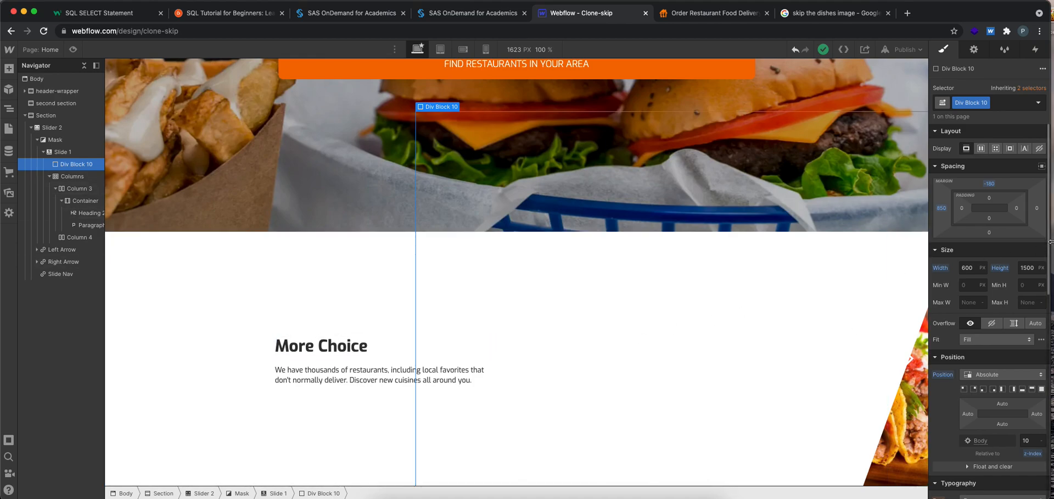
drag(1050, 242, 1053, 242)
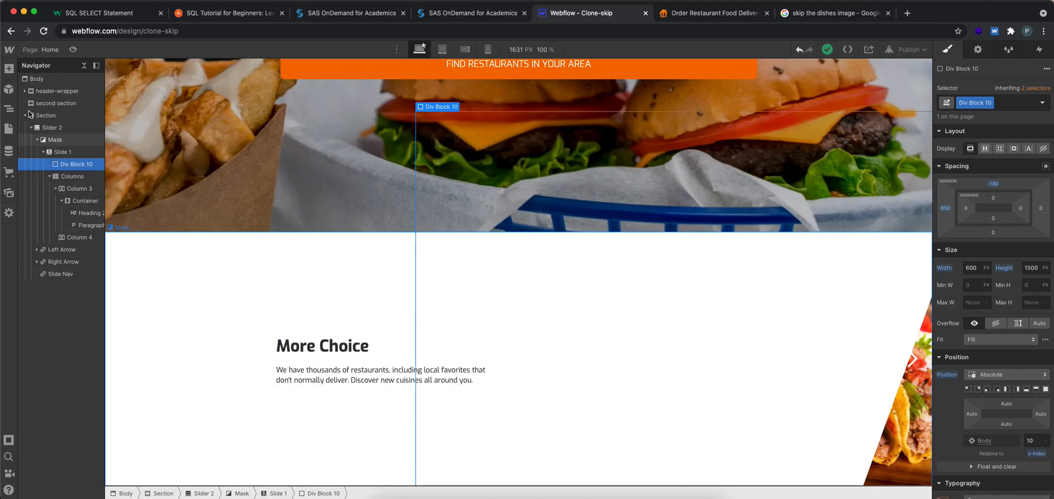
Select the slide nav, try static positioning on it, and set it back to absolute
click(53, 154)
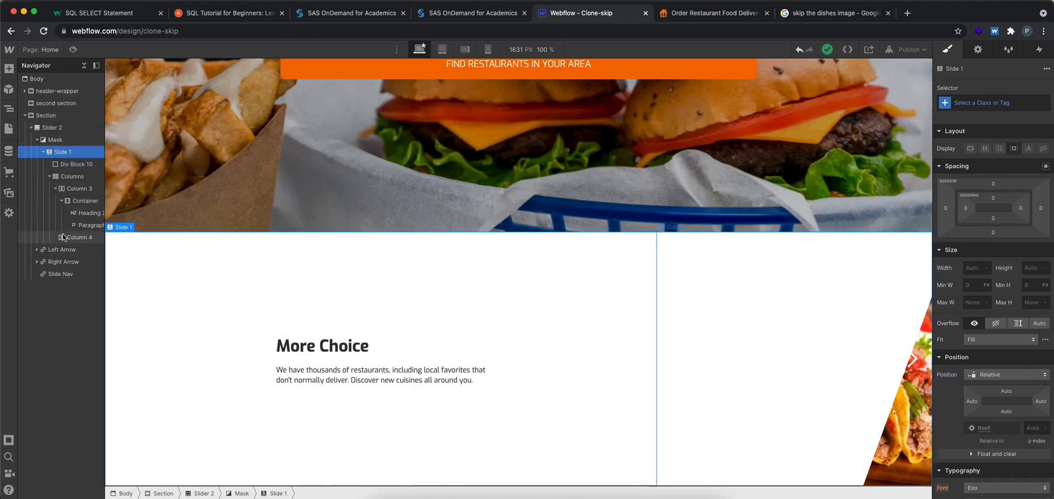
click(58, 274)
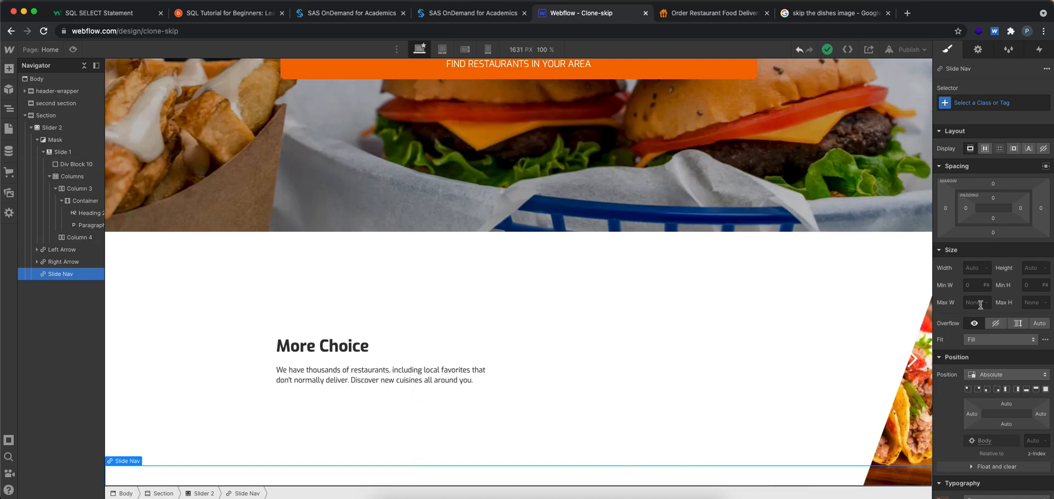
click(986, 374)
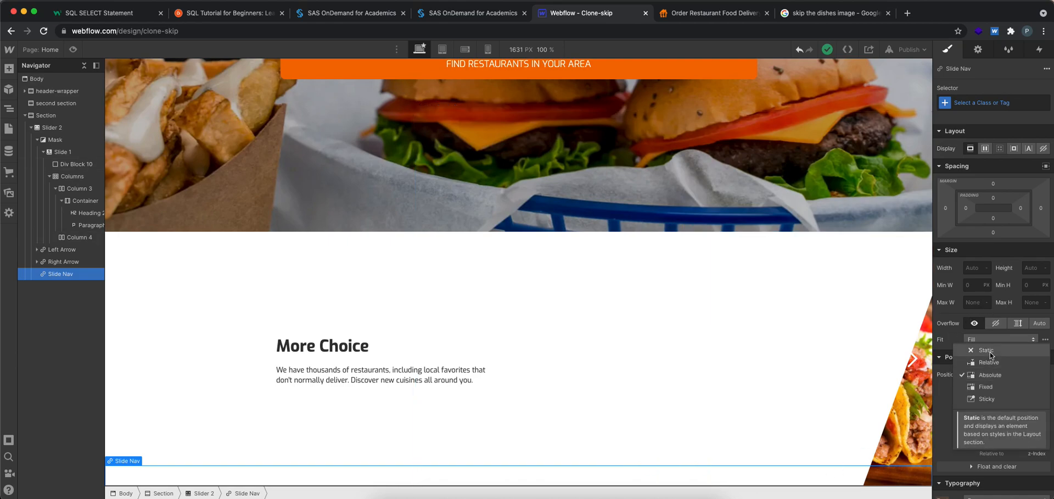
click(990, 352)
scroll(647, 394, down, 1)
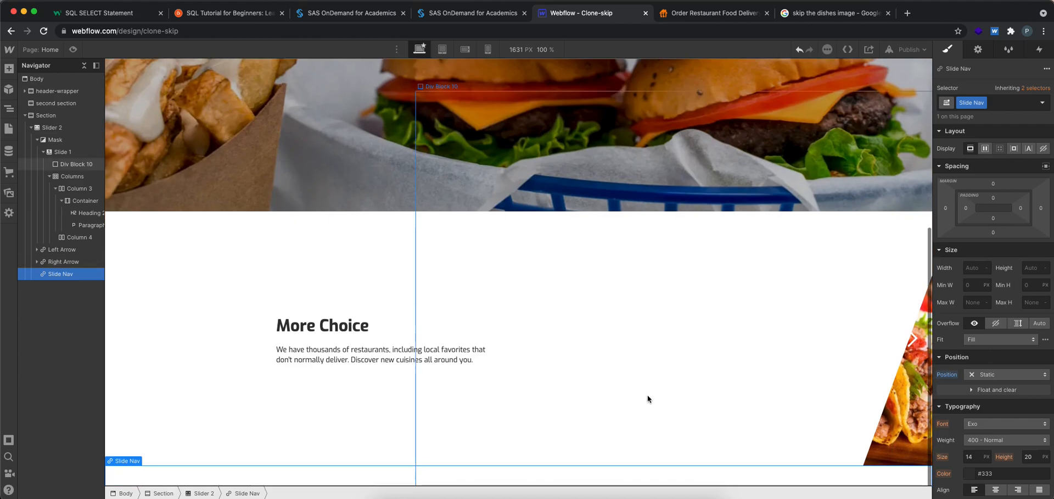
click(986, 378)
click(995, 398)
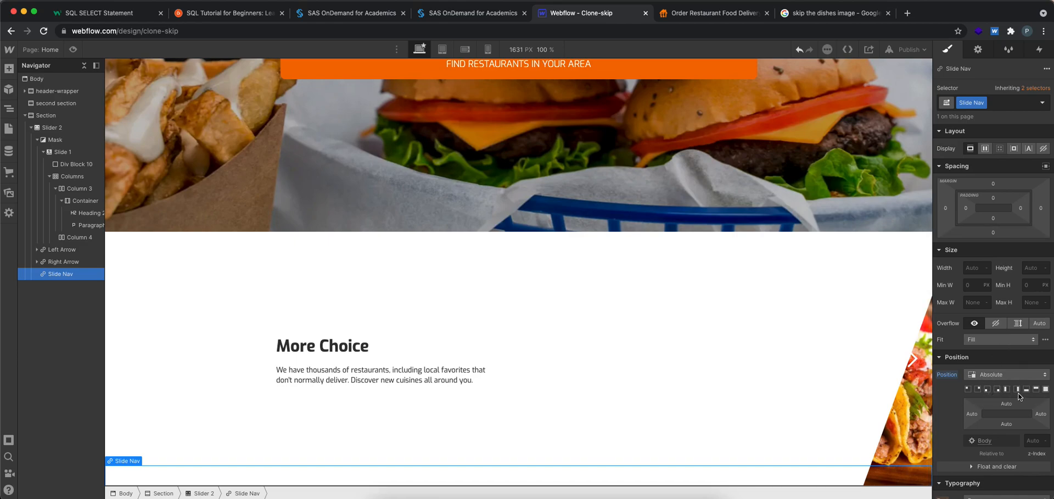
Set the slide nav's top margin to -200 px
click(993, 183)
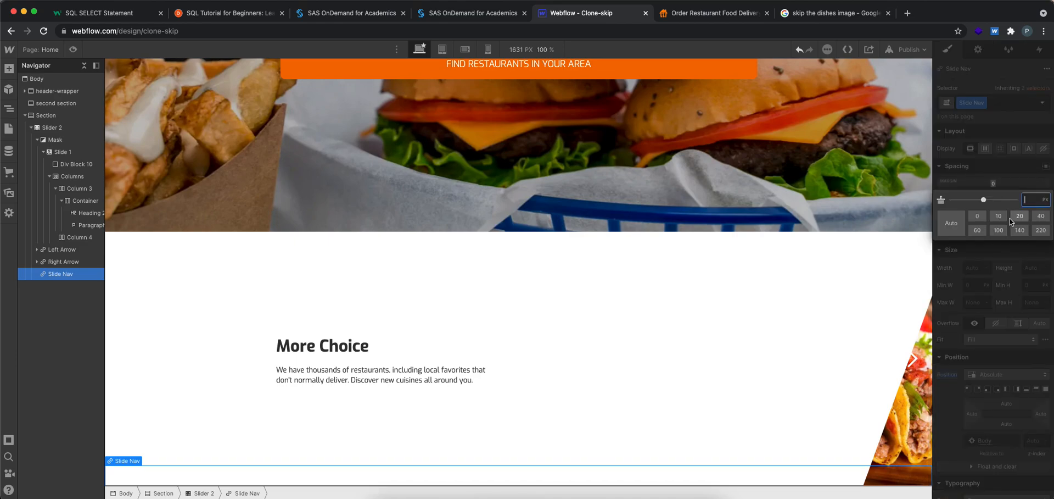
drag(984, 200, 941, 200)
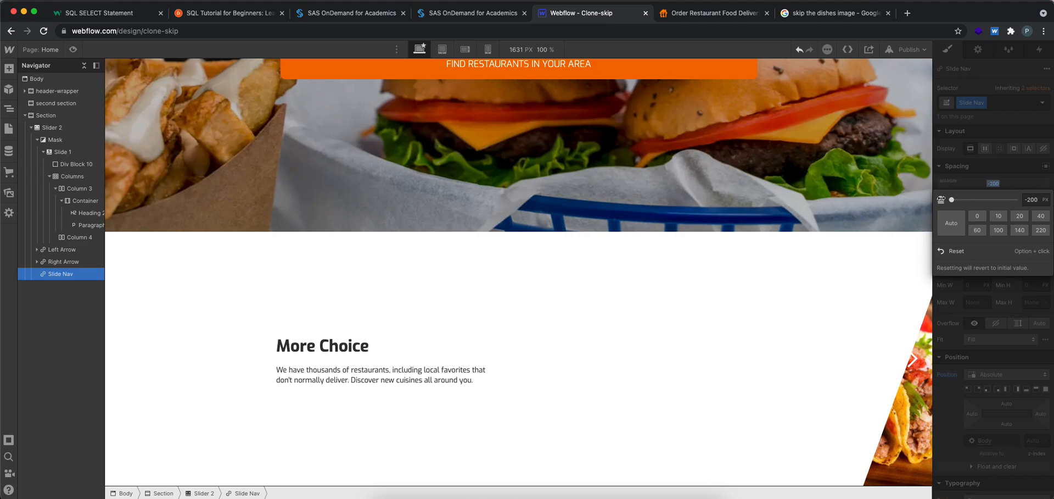
click(1001, 172)
Give the slide nav a dark #292828 background color
scroll(993, 378, down, 5)
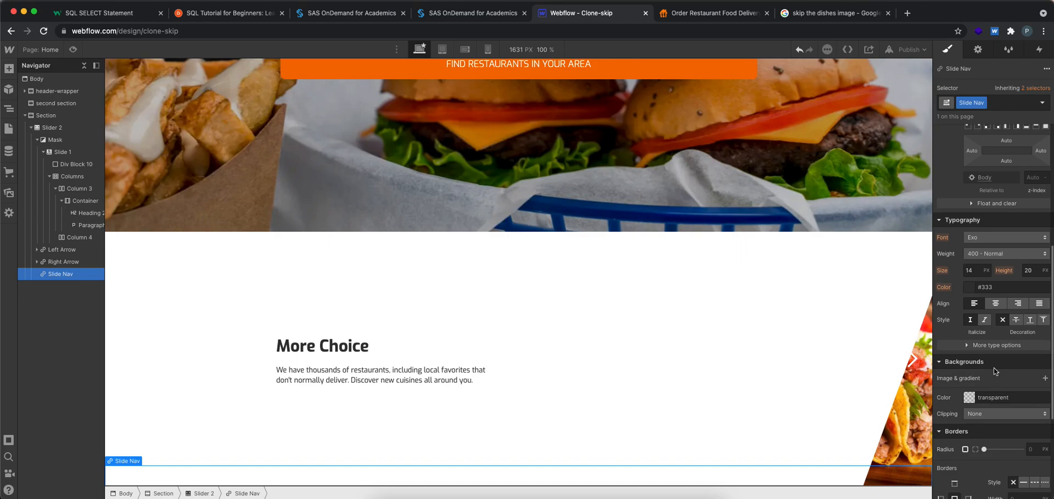
click(969, 397)
drag(960, 294, 940, 297)
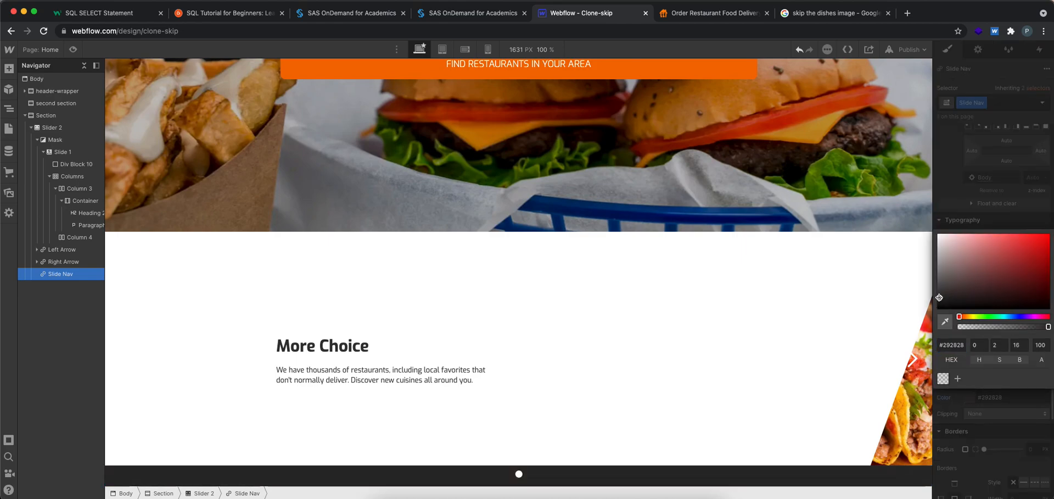
click(983, 197)
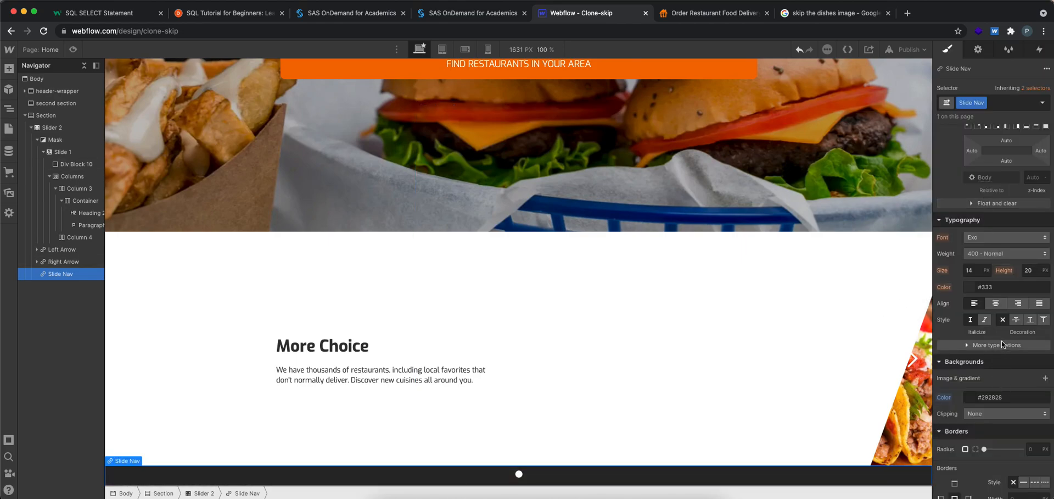
Set the slide nav's z-index to 100
scroll(1000, 341, up, 3)
click(1035, 301)
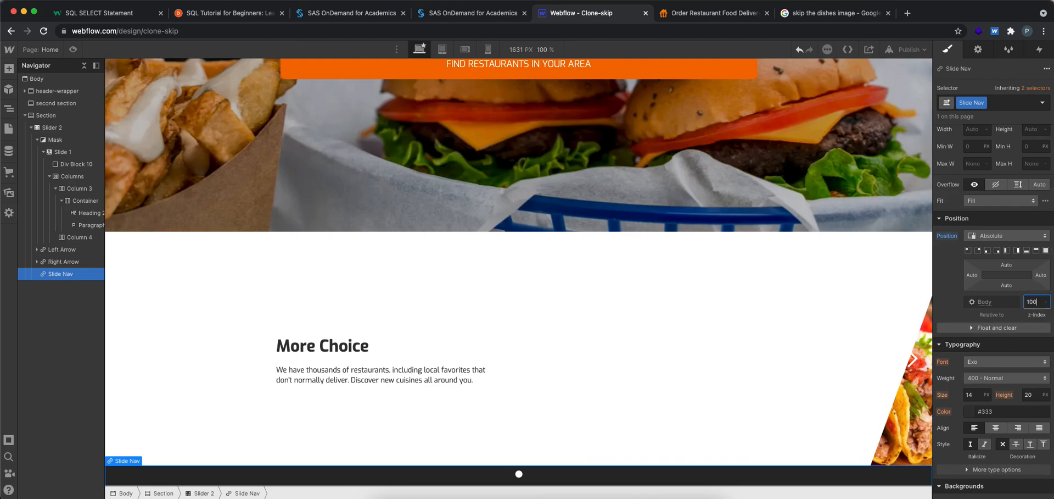
scroll(996, 316, up, 3)
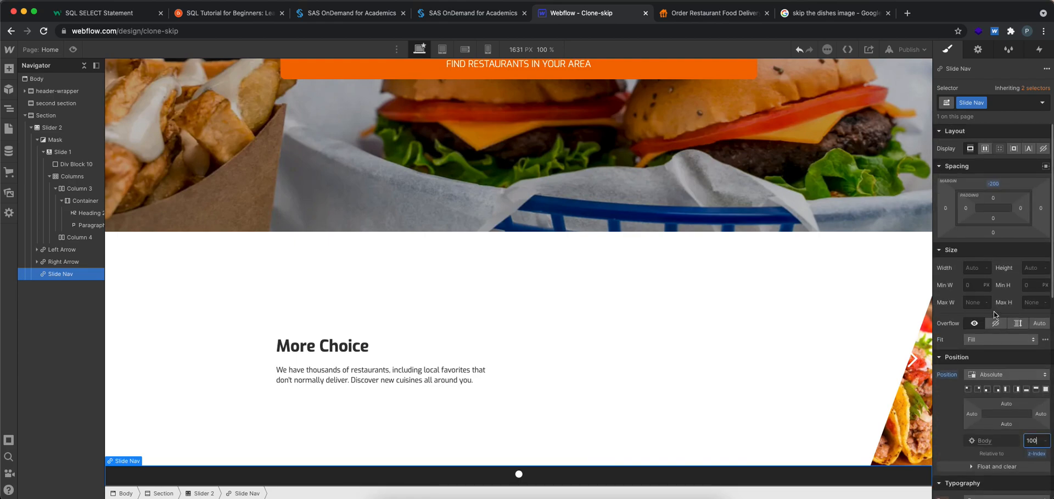
Try a 159 px top margin on the slide nav and set it back to 0
click(994, 184)
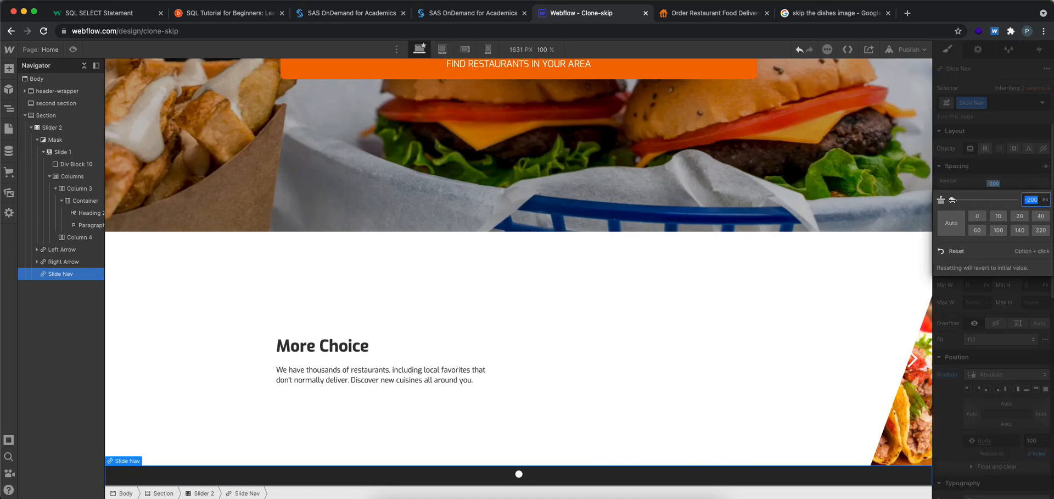
drag(952, 200, 1012, 200)
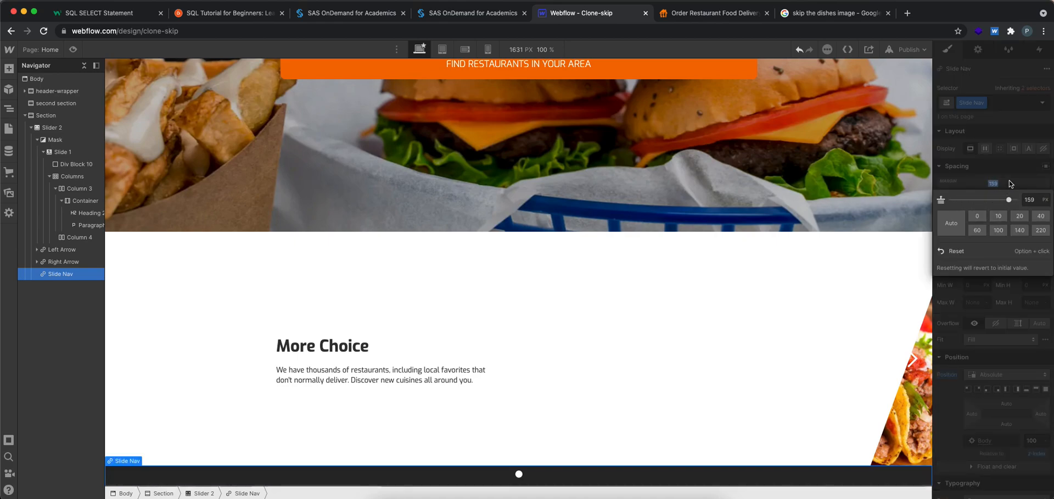
click(995, 182)
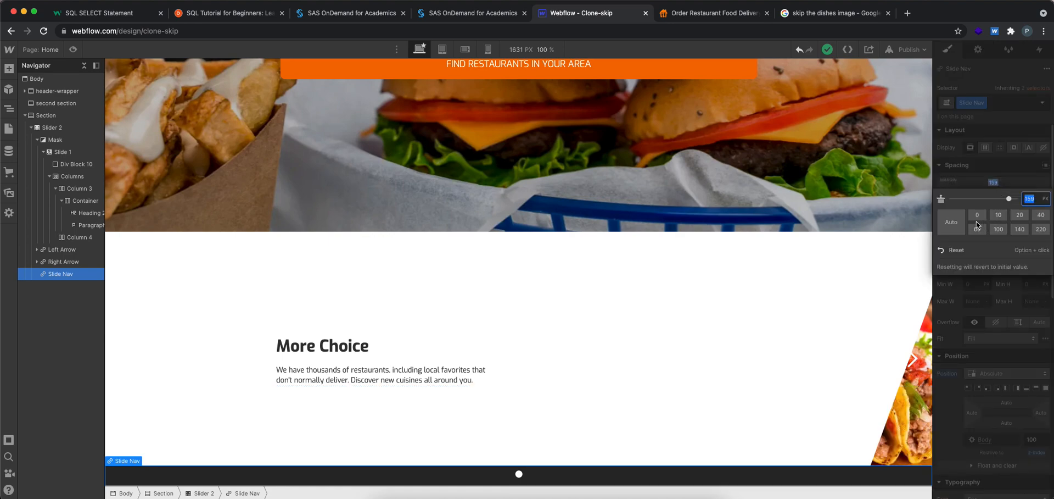
click(976, 216)
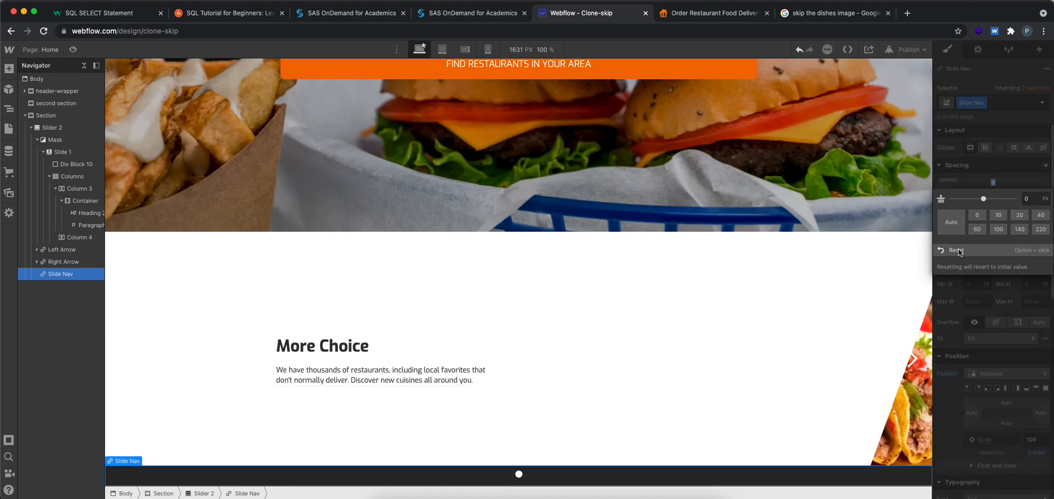
Try fixed positioning on the slide nav and set its position to relative
click(999, 378)
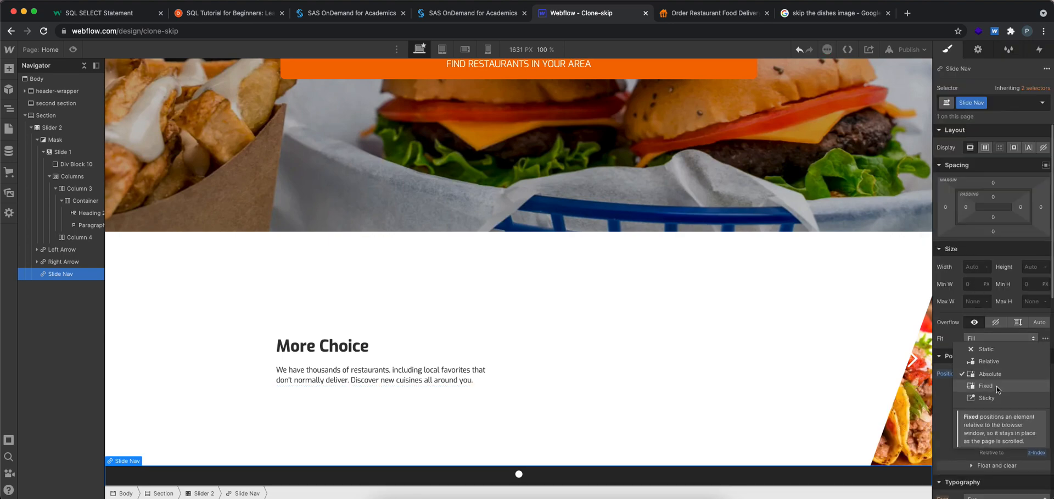
click(997, 385)
click(996, 373)
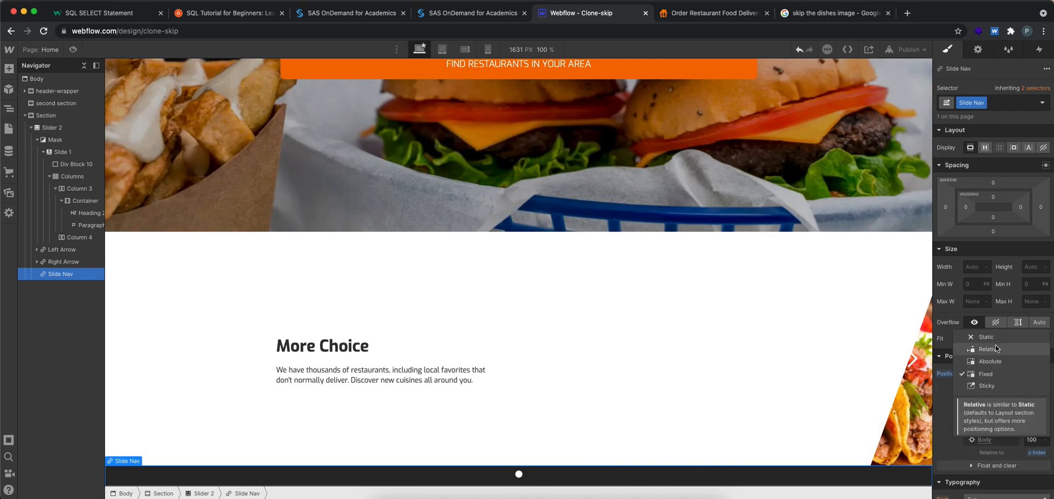
click(996, 348)
scroll(666, 390, down, 1)
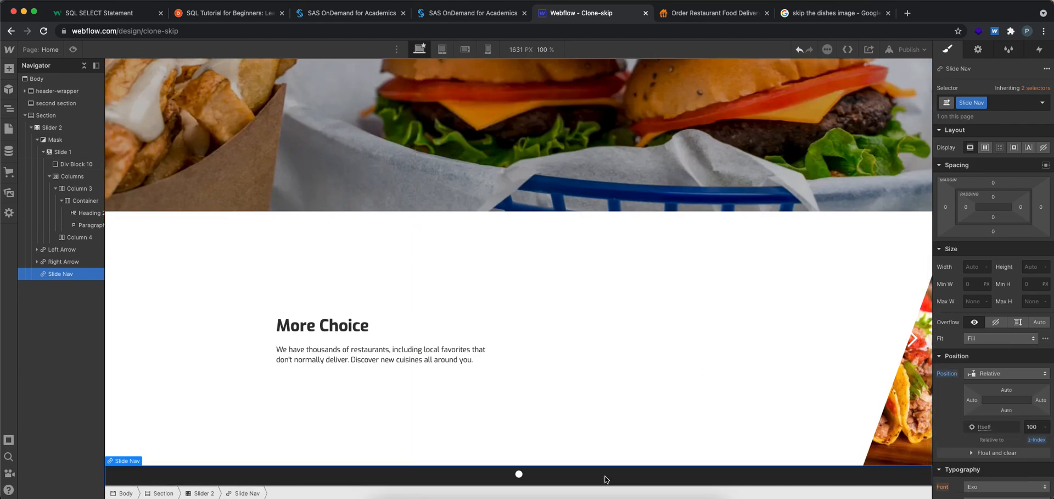
Set the slide nav's top margin to -200 px and preview the page
click(993, 183)
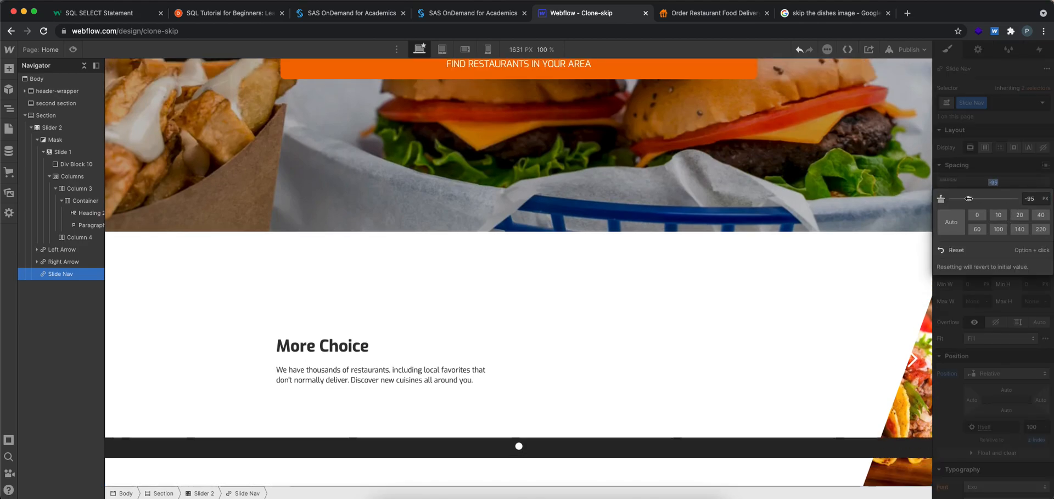
drag(987, 199, 891, 196)
drag(968, 198, 180, 61)
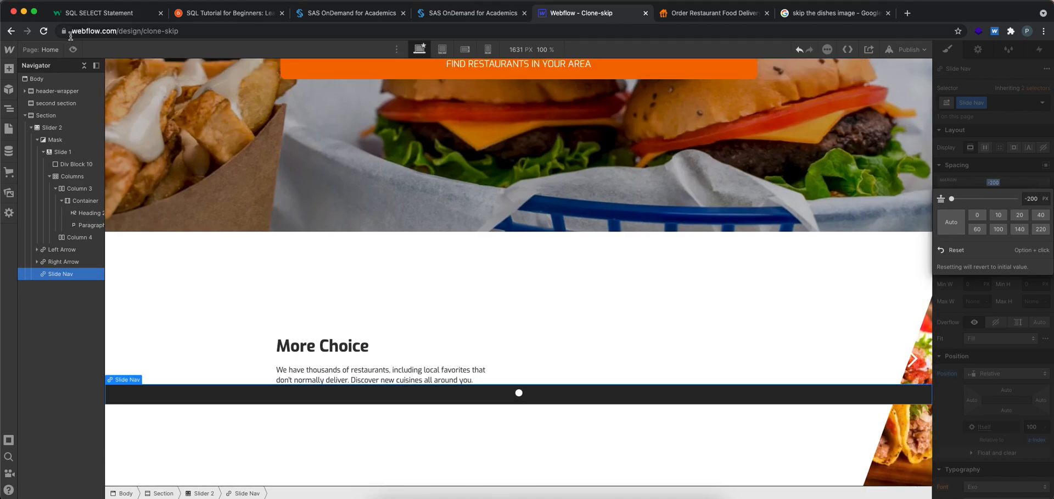
click(73, 48)
click(72, 46)
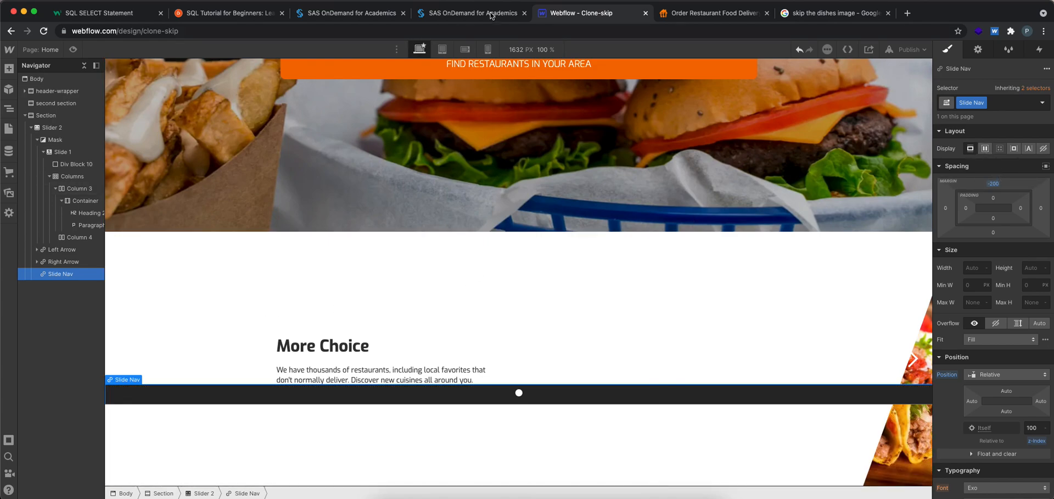
Compare the slide indicators on the SkipTheDishes page and review the slide nav's settings in Webflow
click(690, 13)
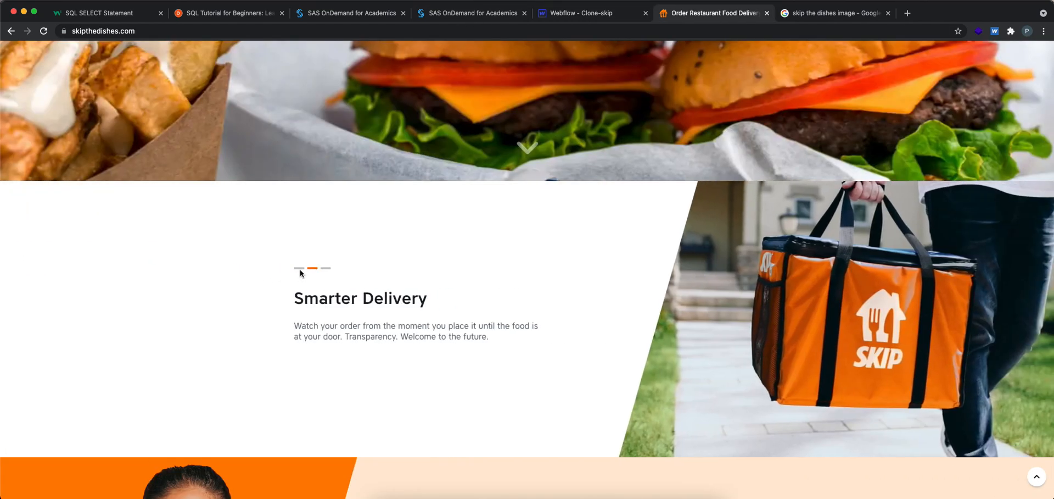
click(576, 14)
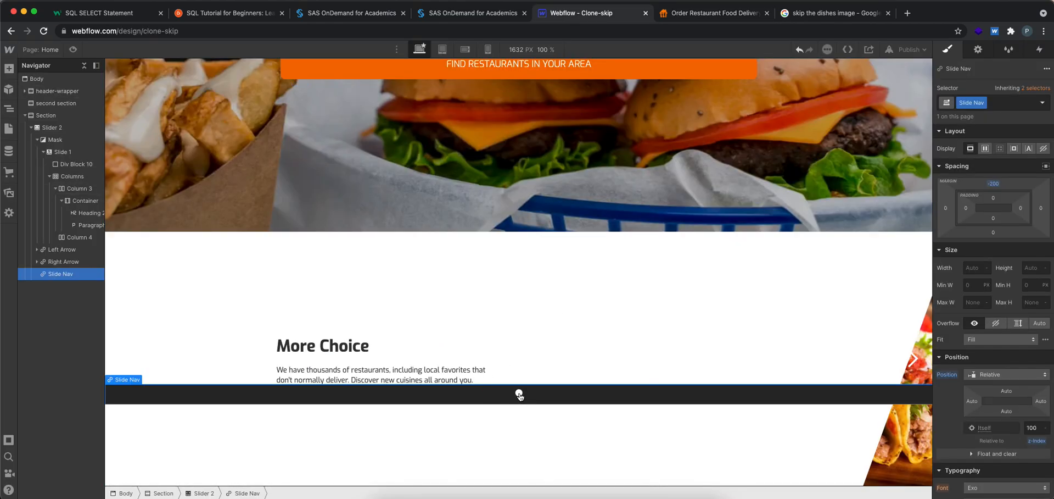
key(d)
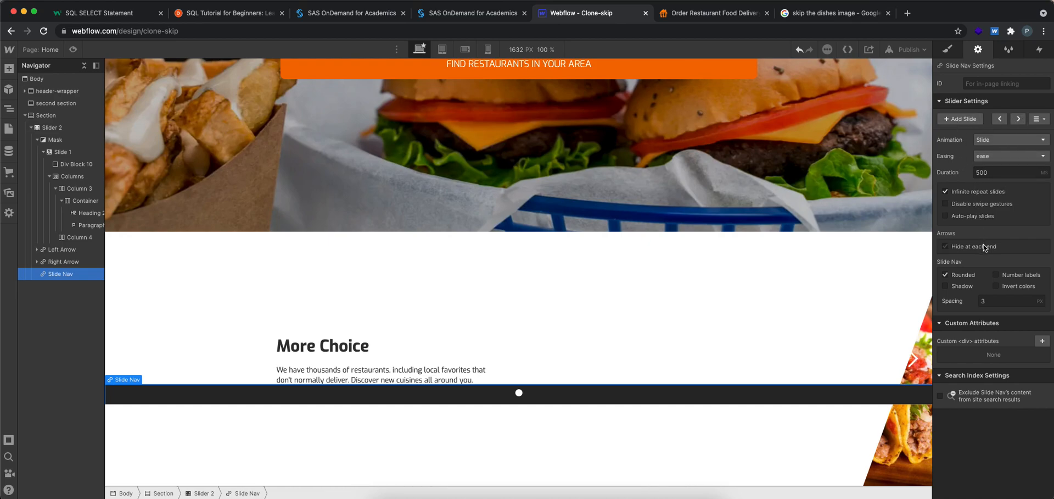
click(969, 275)
click(947, 49)
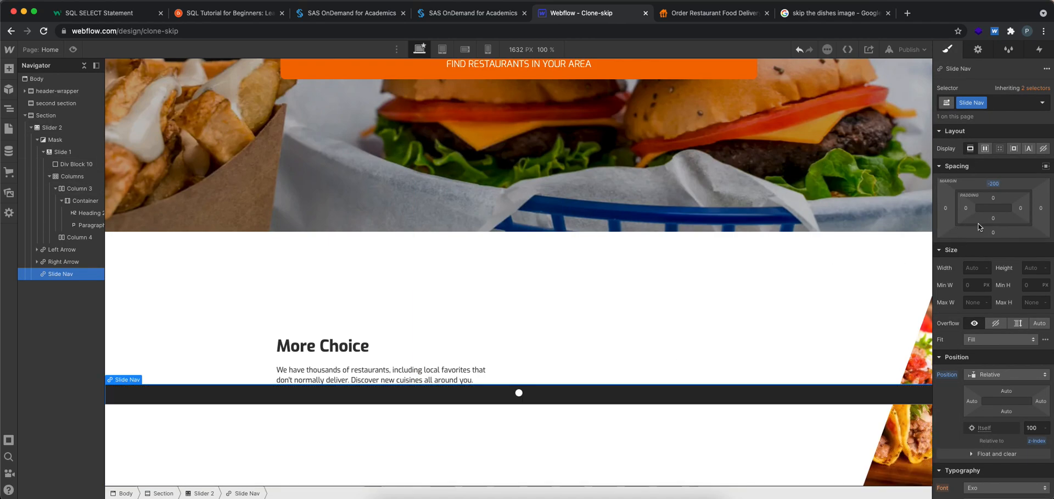
Try top margins of -500 px and -300 px on the slide nav
click(994, 183)
text(-500)
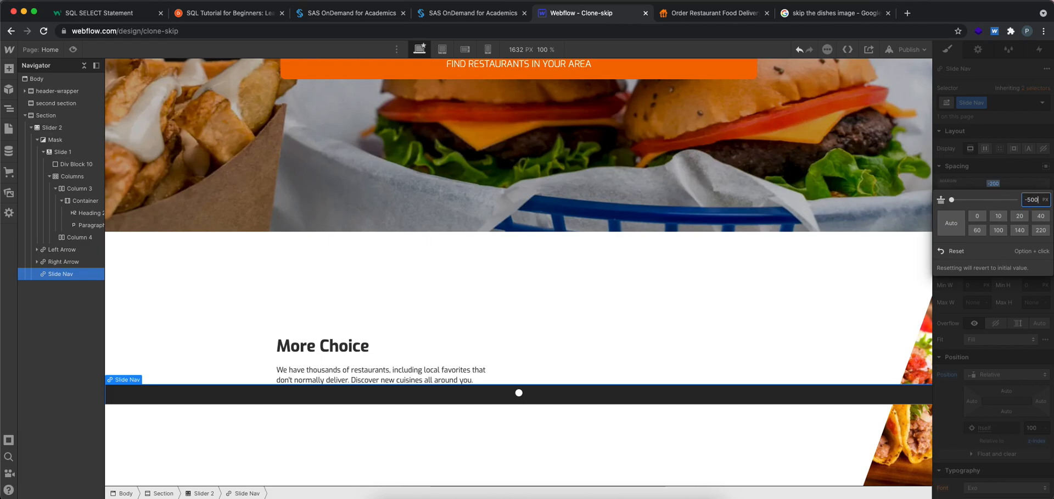
key(Return)
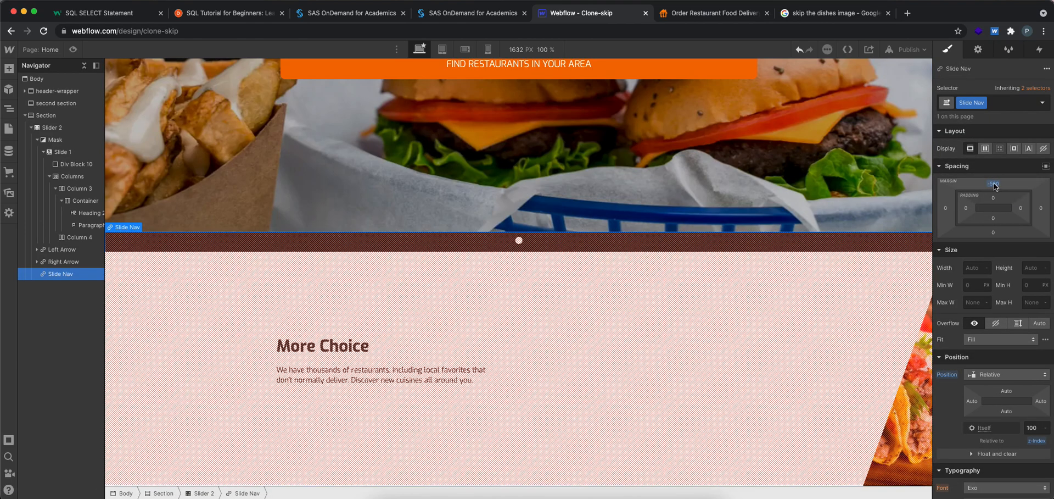
click(994, 184)
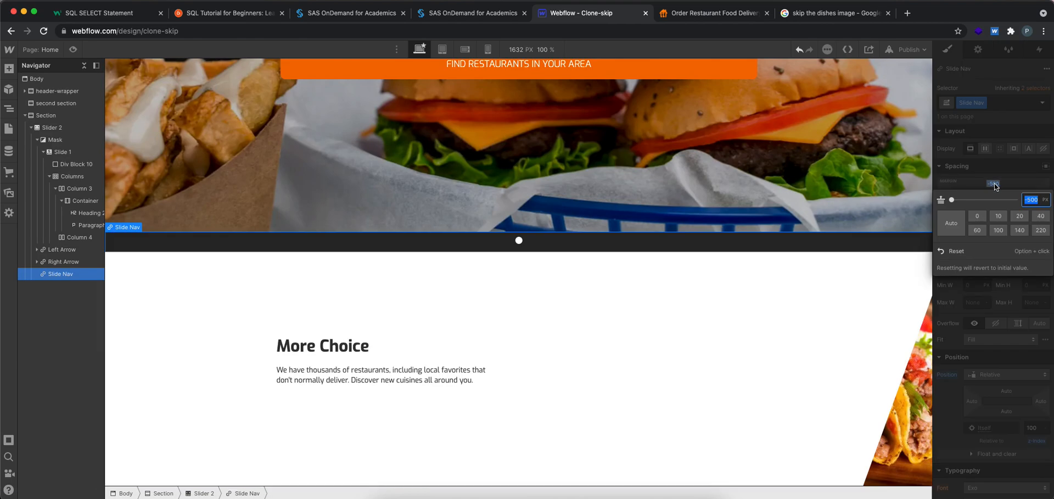
text(-300)
key(Return)
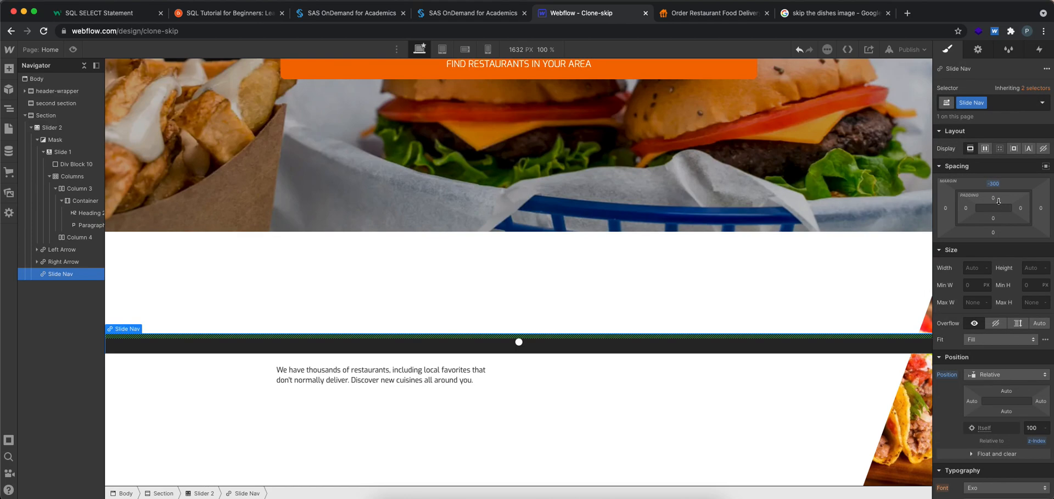
Set the slide nav's top margin to -350 px
click(995, 185)
text(-350)
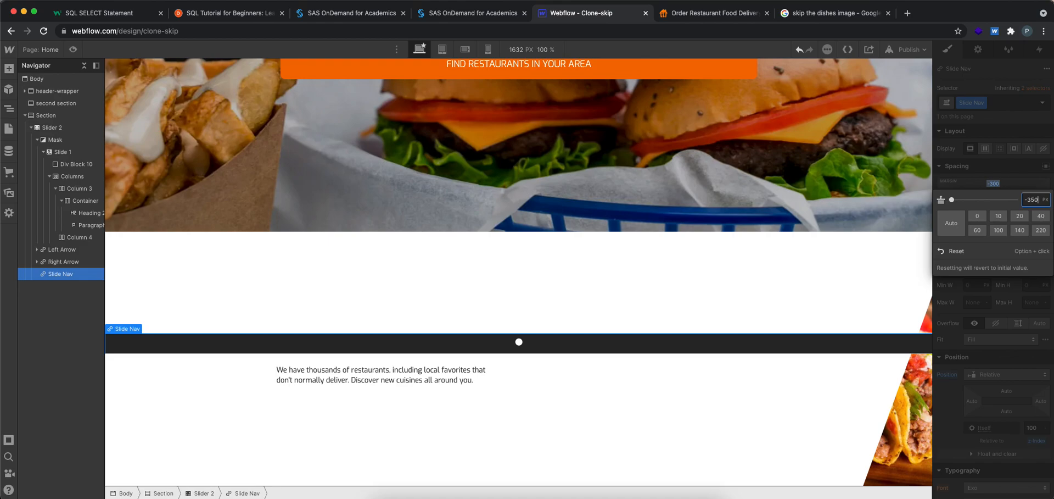
key(Return)
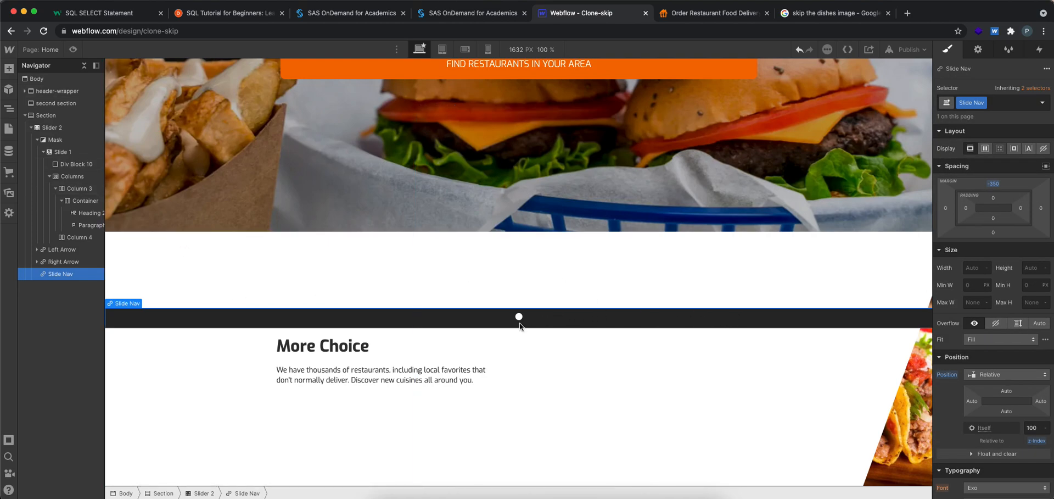
Change the slide nav's background color to red #e91a1a and preview the page
scroll(993, 367, down, 6)
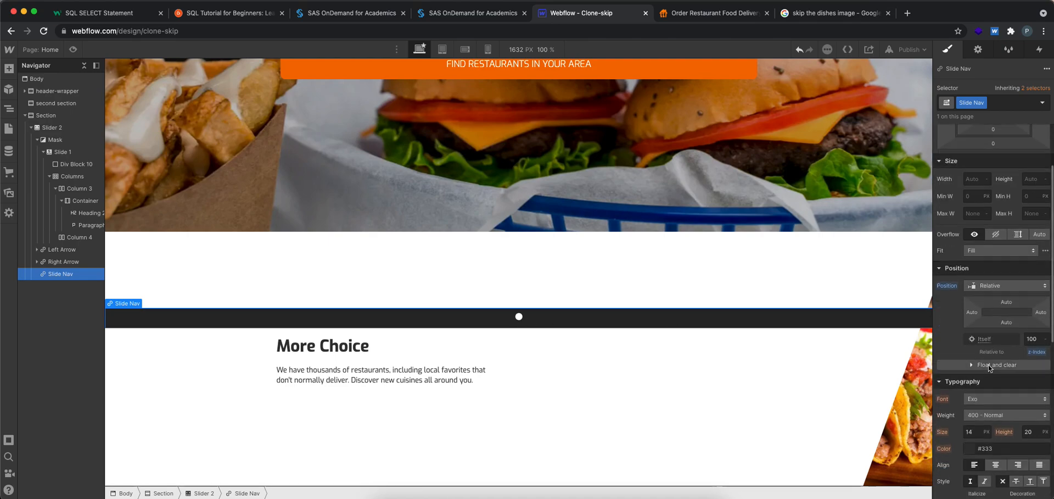
scroll(988, 340, down, 2)
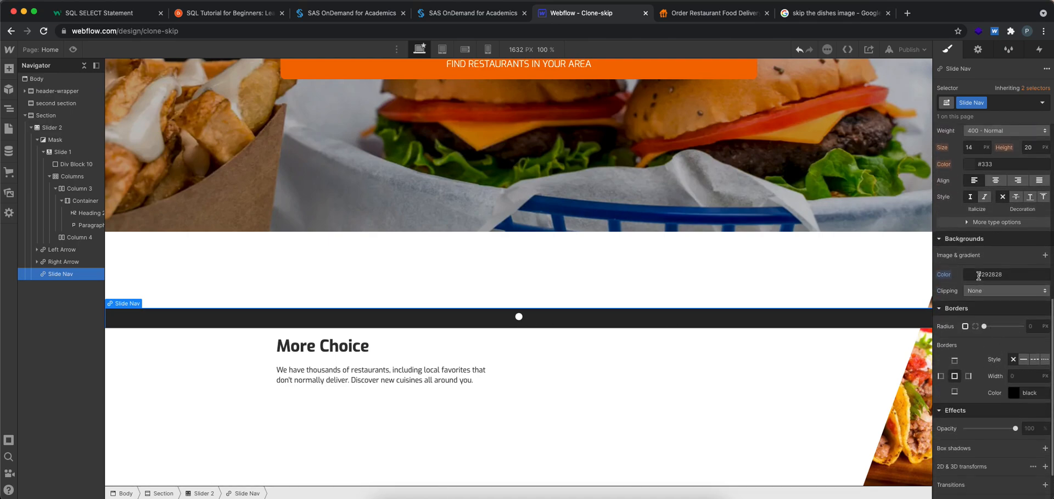
click(971, 274)
drag(1003, 308, 1039, 293)
click(969, 274)
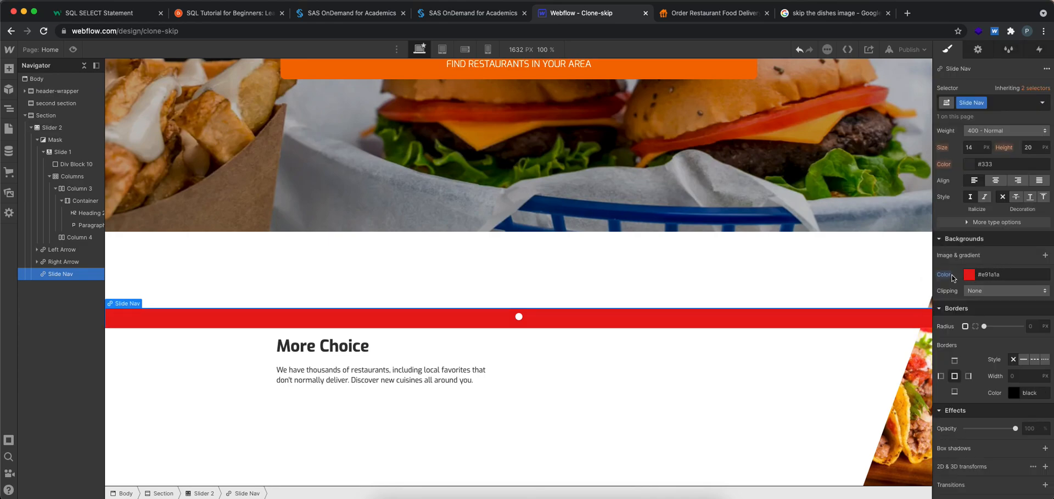
click(976, 291)
click(976, 296)
scroll(740, 349, up, 5)
scroll(739, 350, down, 5)
click(72, 50)
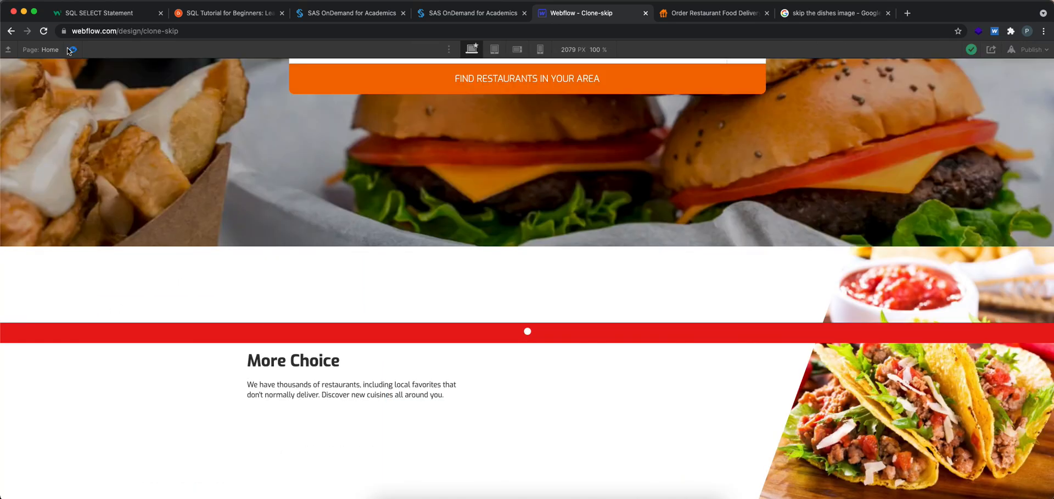
click(70, 49)
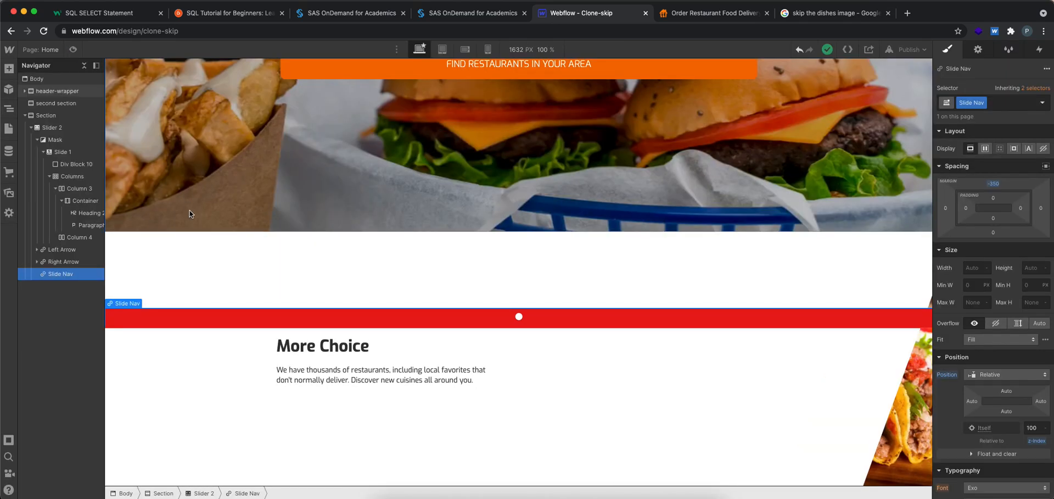
Inspect the code and styles of the slide indicator bars on the SkipTheDishes page and return to Webflow
click(708, 10)
click(591, 14)
click(685, 14)
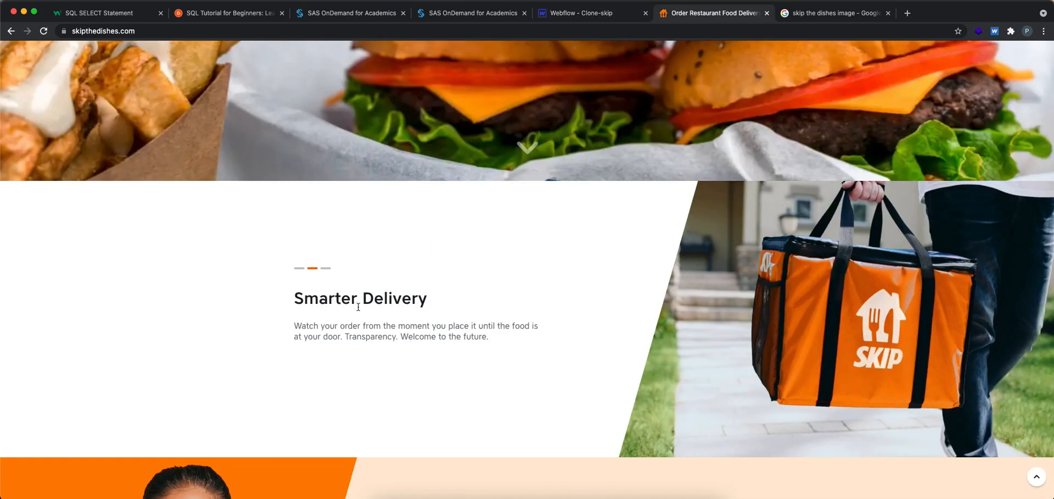
right_click(318, 272)
click(349, 398)
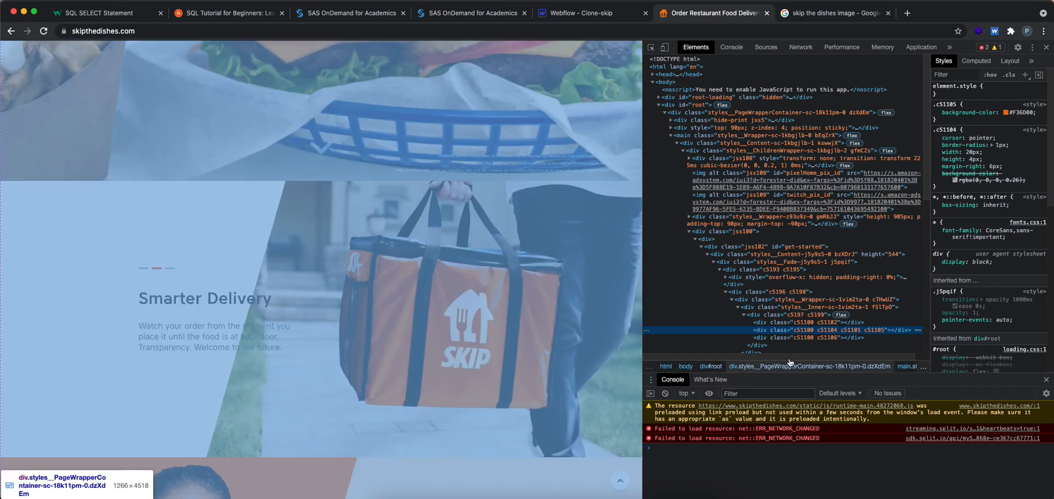
click(769, 322)
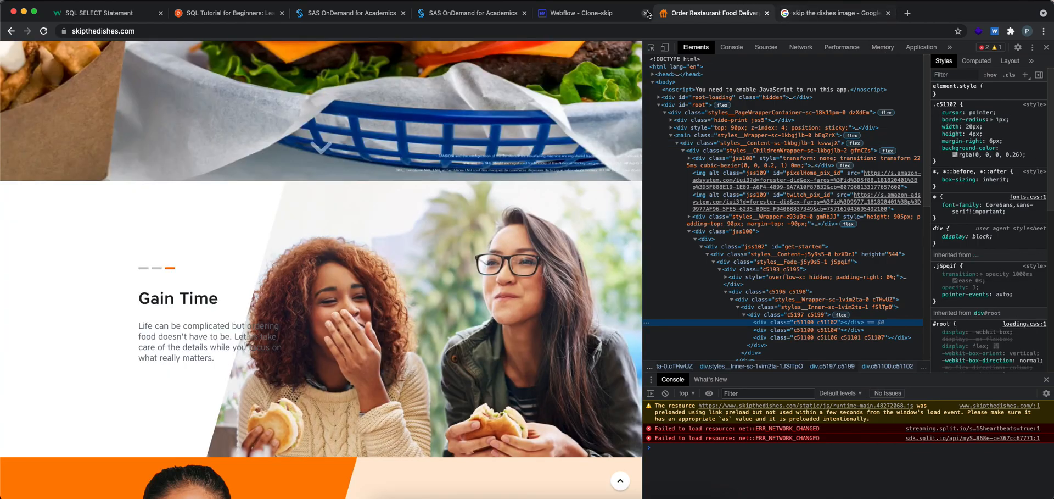
click(604, 13)
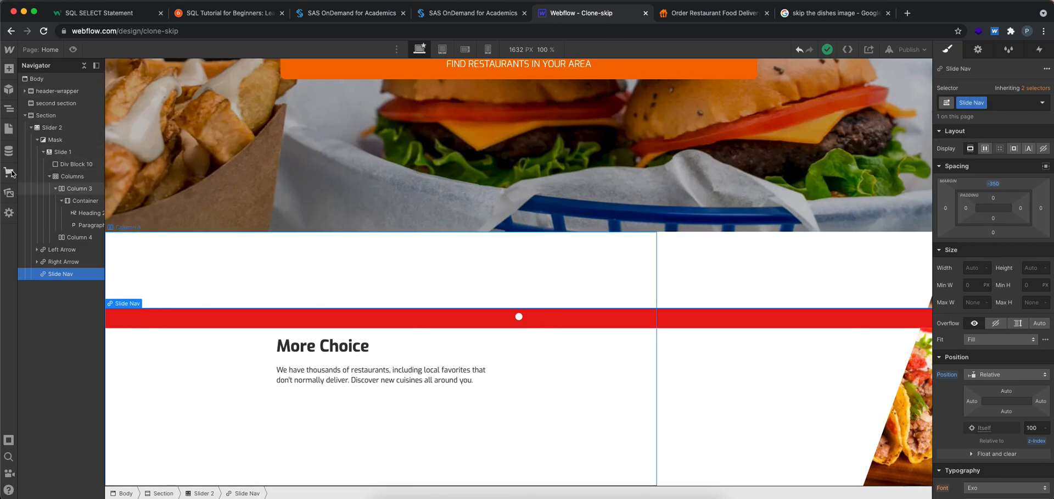
Add a combo class named "slide btn" to the slide nav
right_click(520, 321)
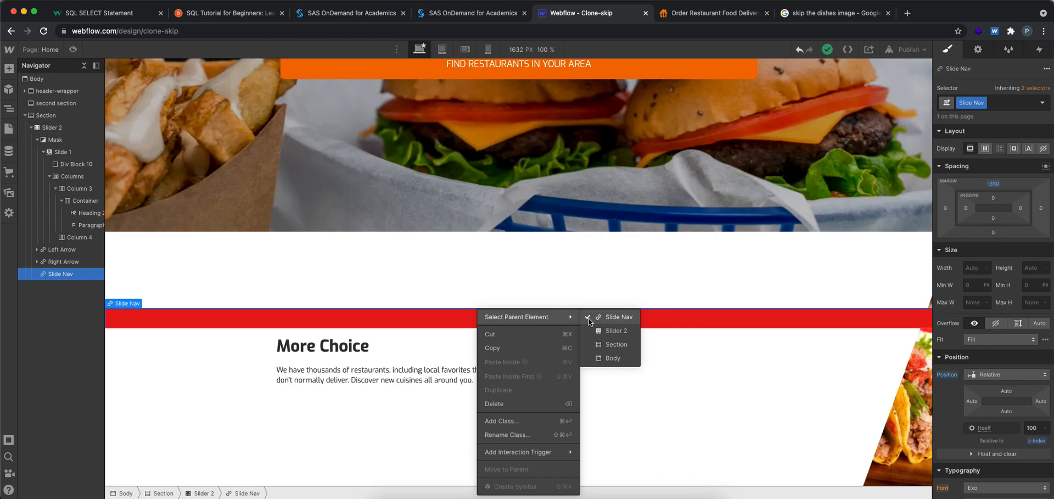
click(515, 420)
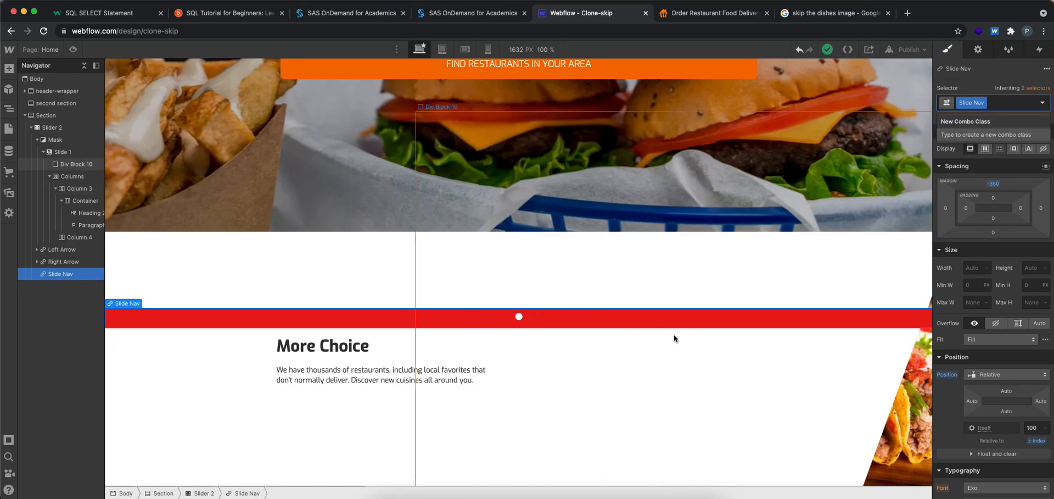
text(sl)
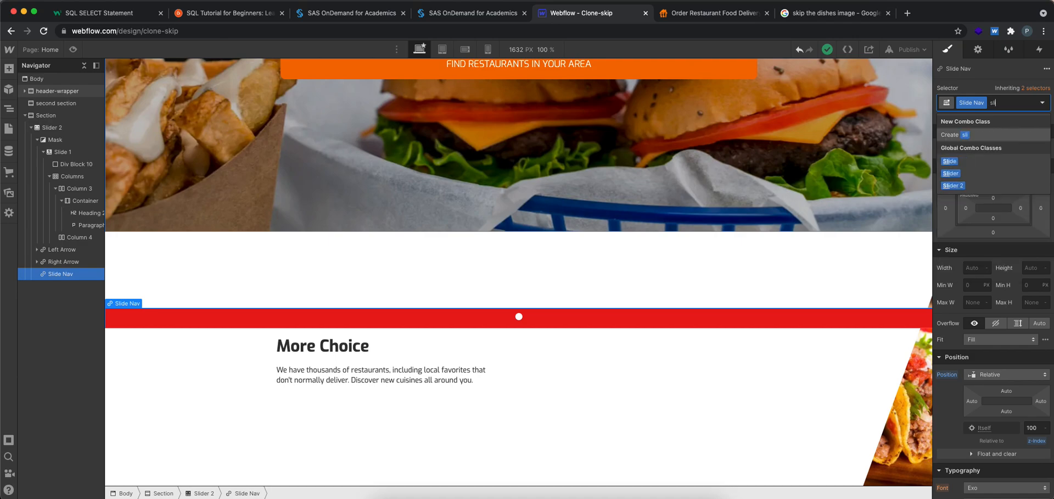
text(ide btn)
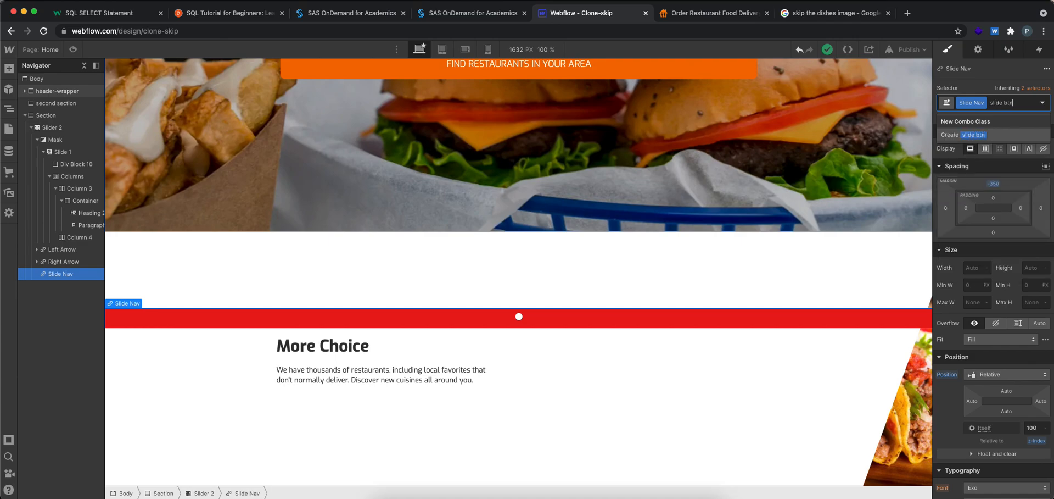
key(Return)
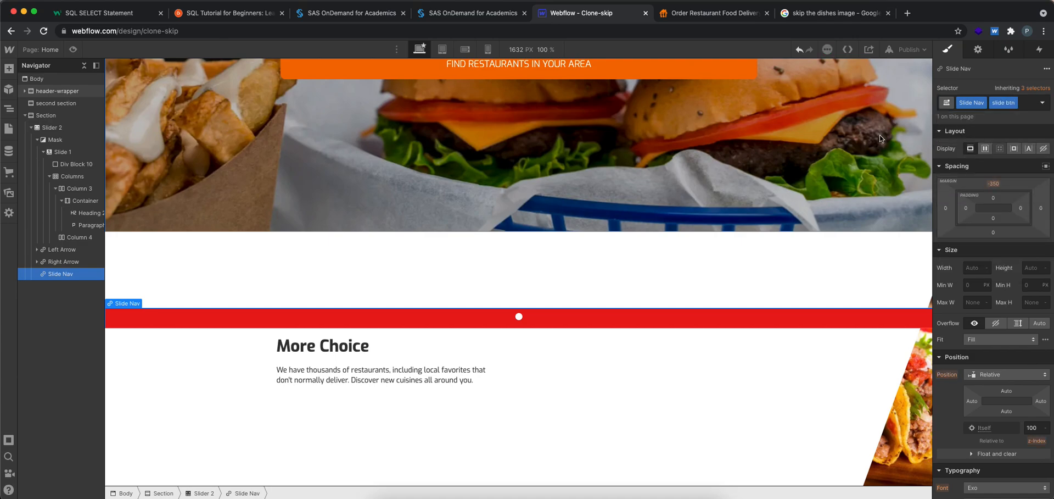
Try a red #fd1010 text color on the slide nav's "slide btn" class and remove that class
scroll(1020, 228, down, 7)
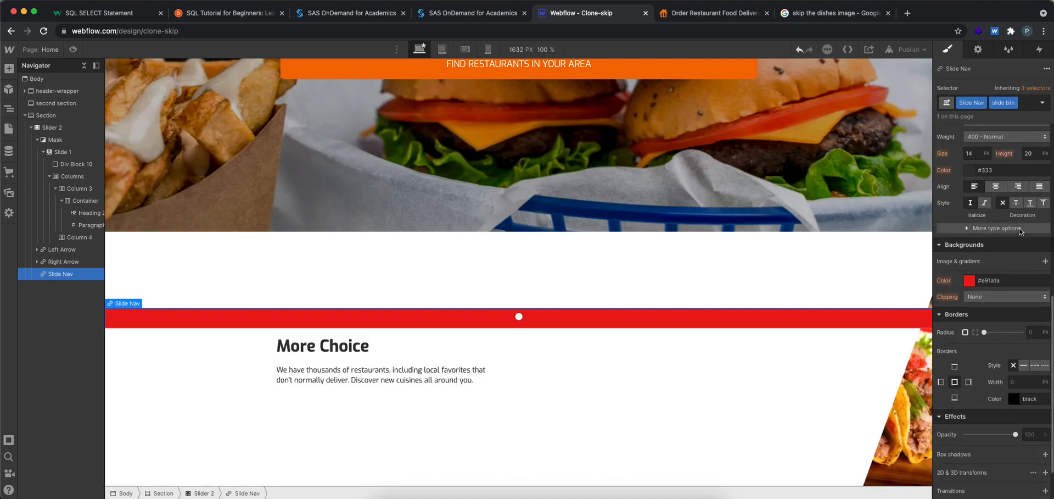
click(971, 280)
click(1042, 185)
click(1026, 187)
click(968, 173)
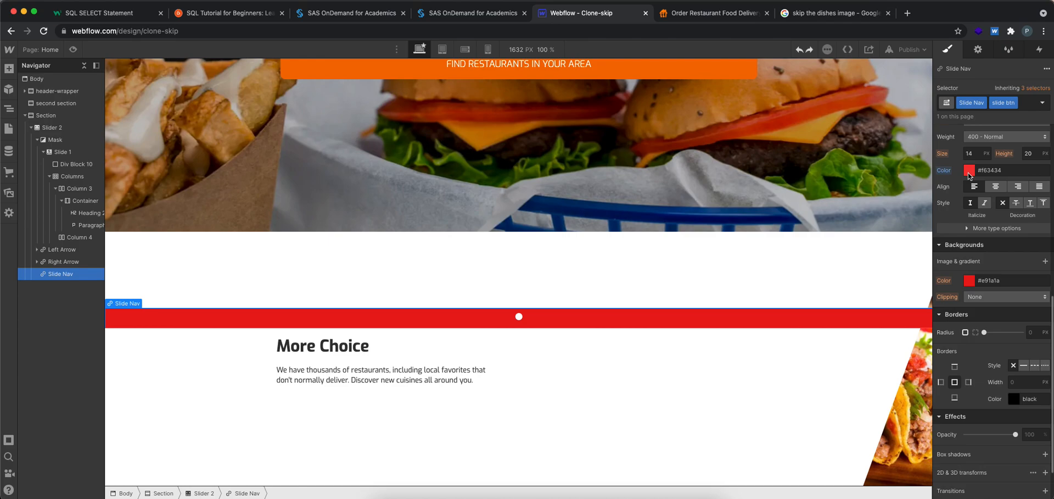
click(1013, 103)
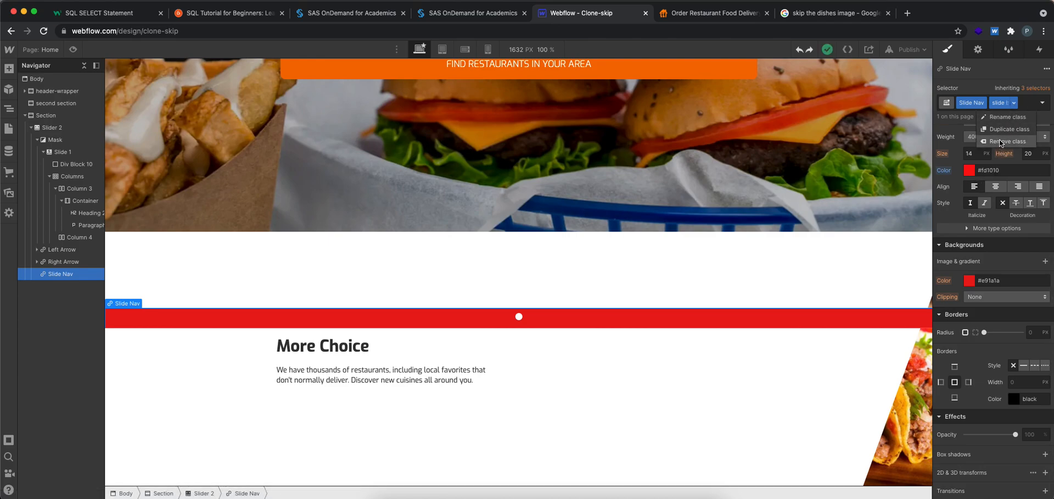
click(999, 142)
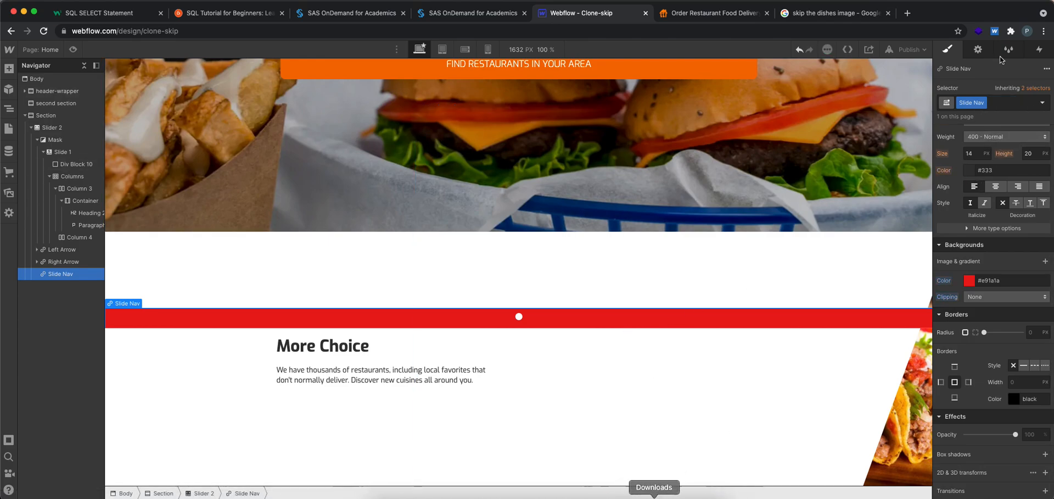